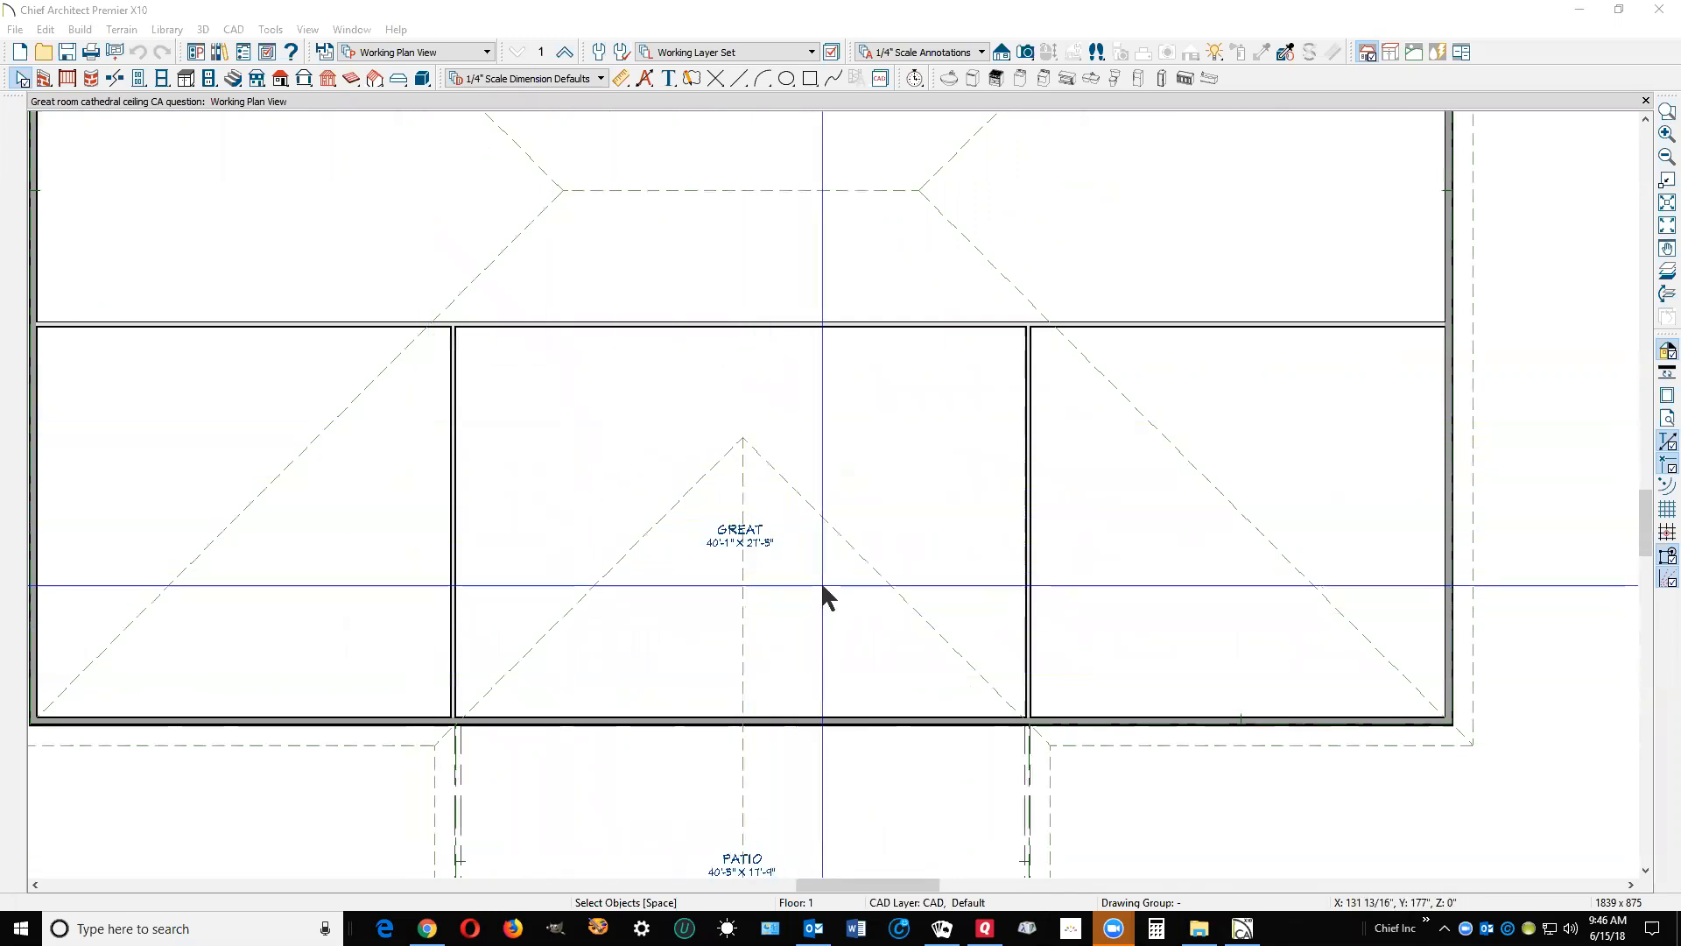
Step: Check the Patio's room specification and the Great room's structure settings without changing either
left_click(778, 580)
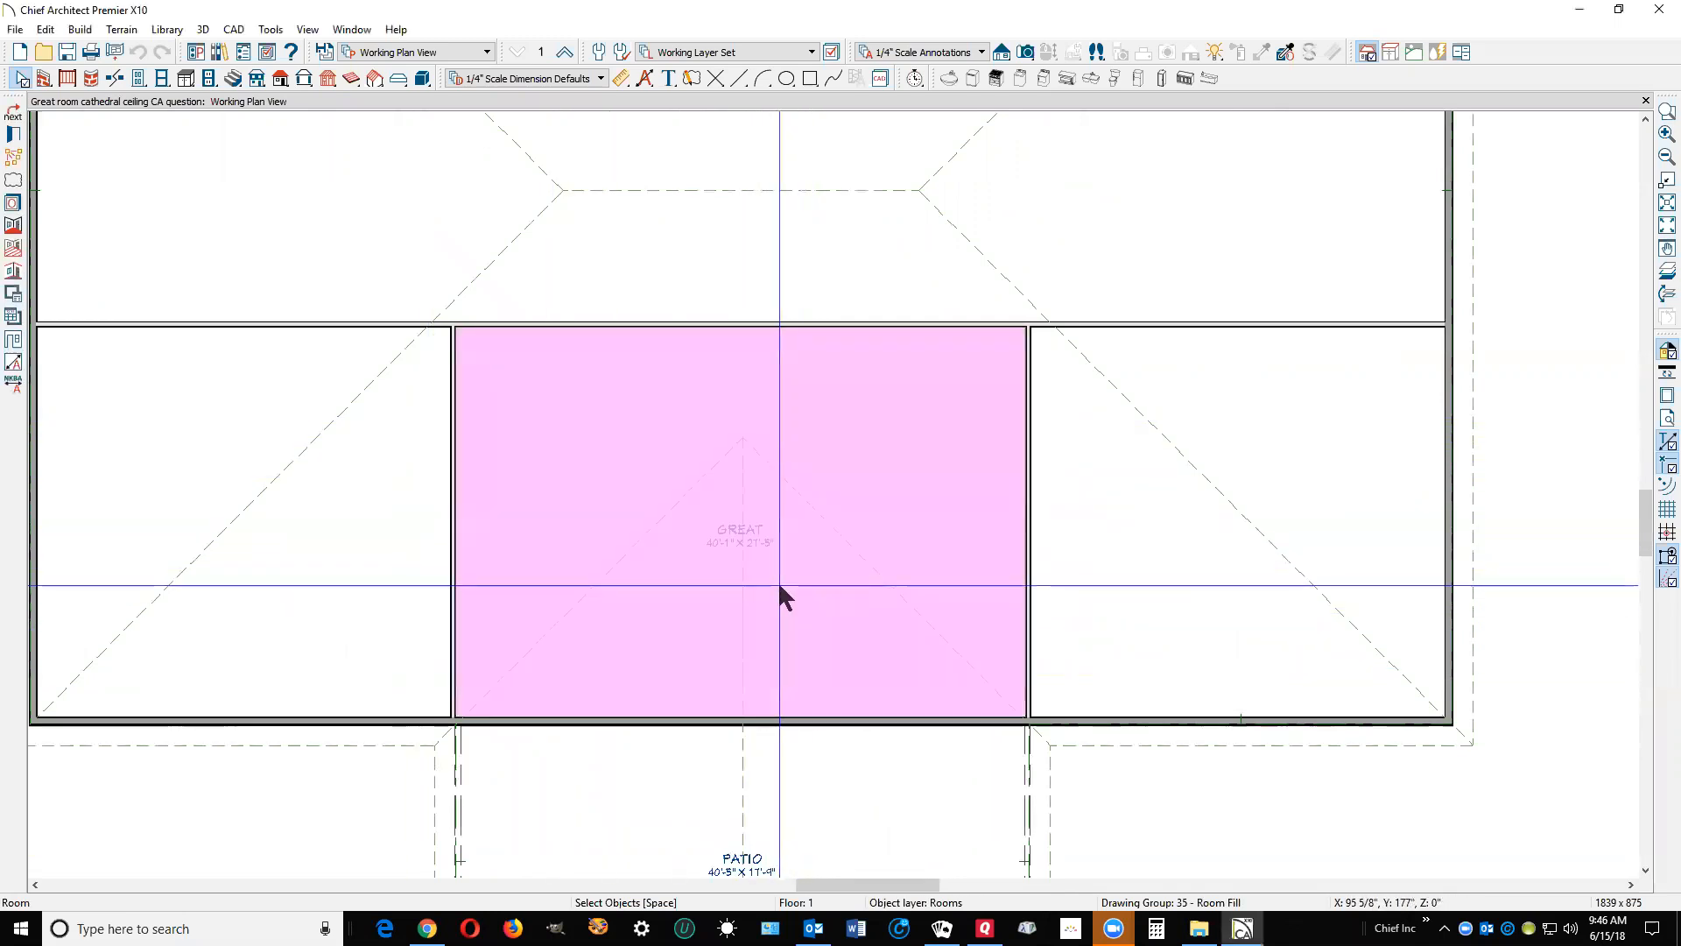
scroll(788, 561, "down", 2)
left_click(846, 753)
double_click(847, 748)
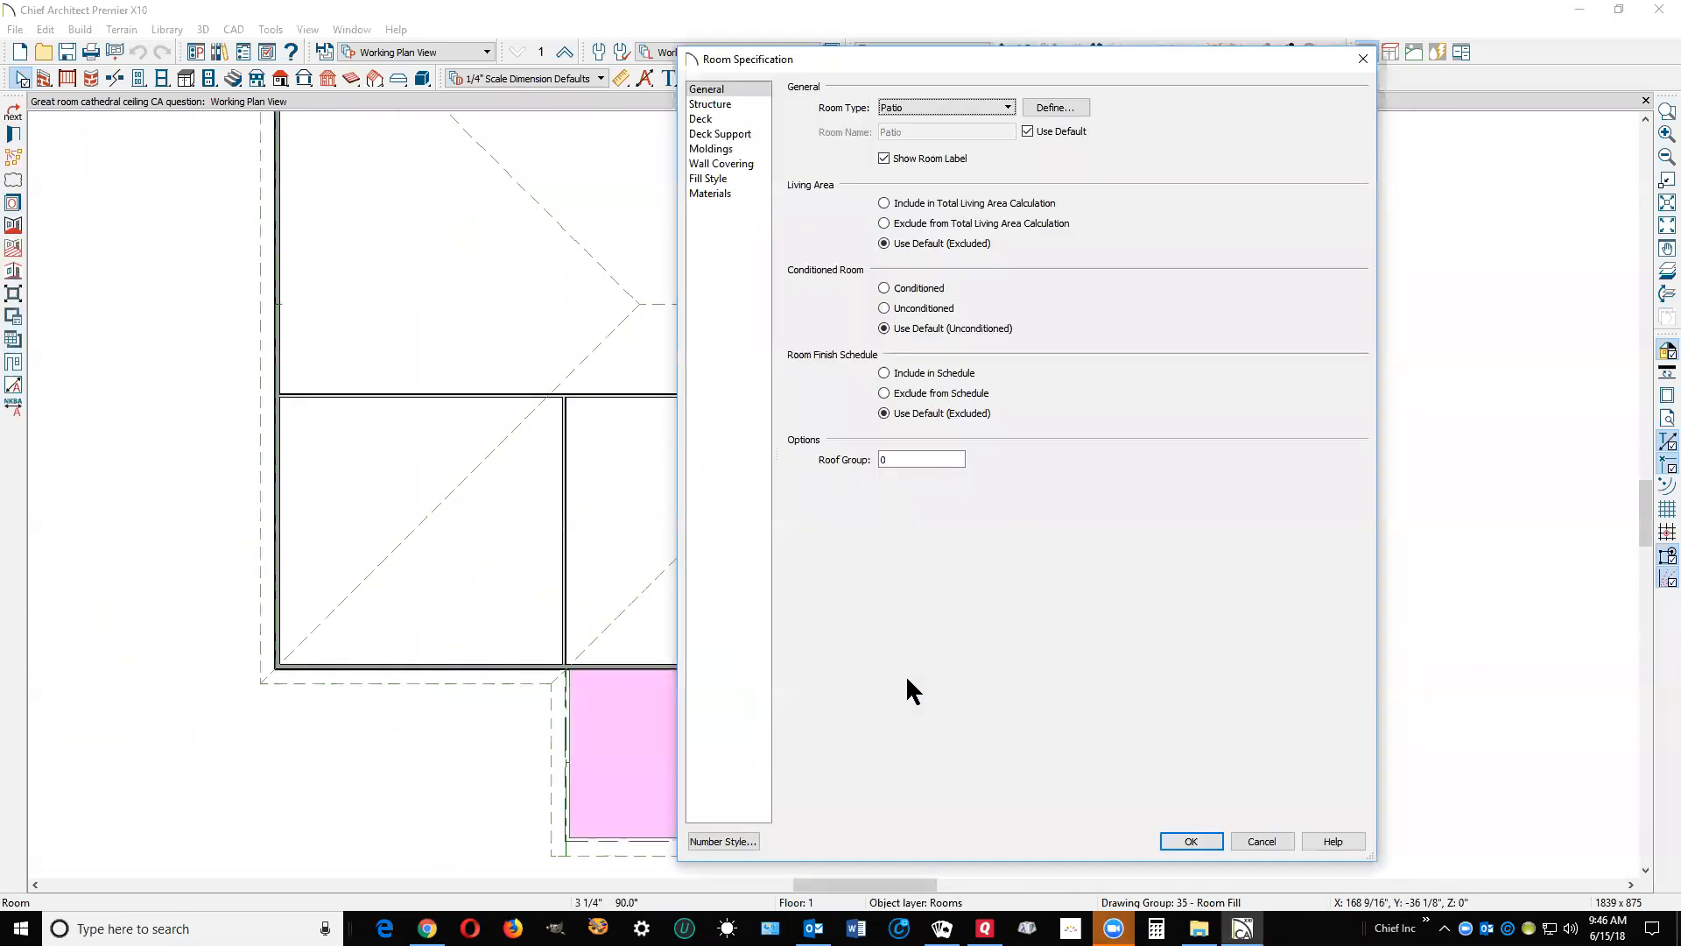
left_click(1266, 839)
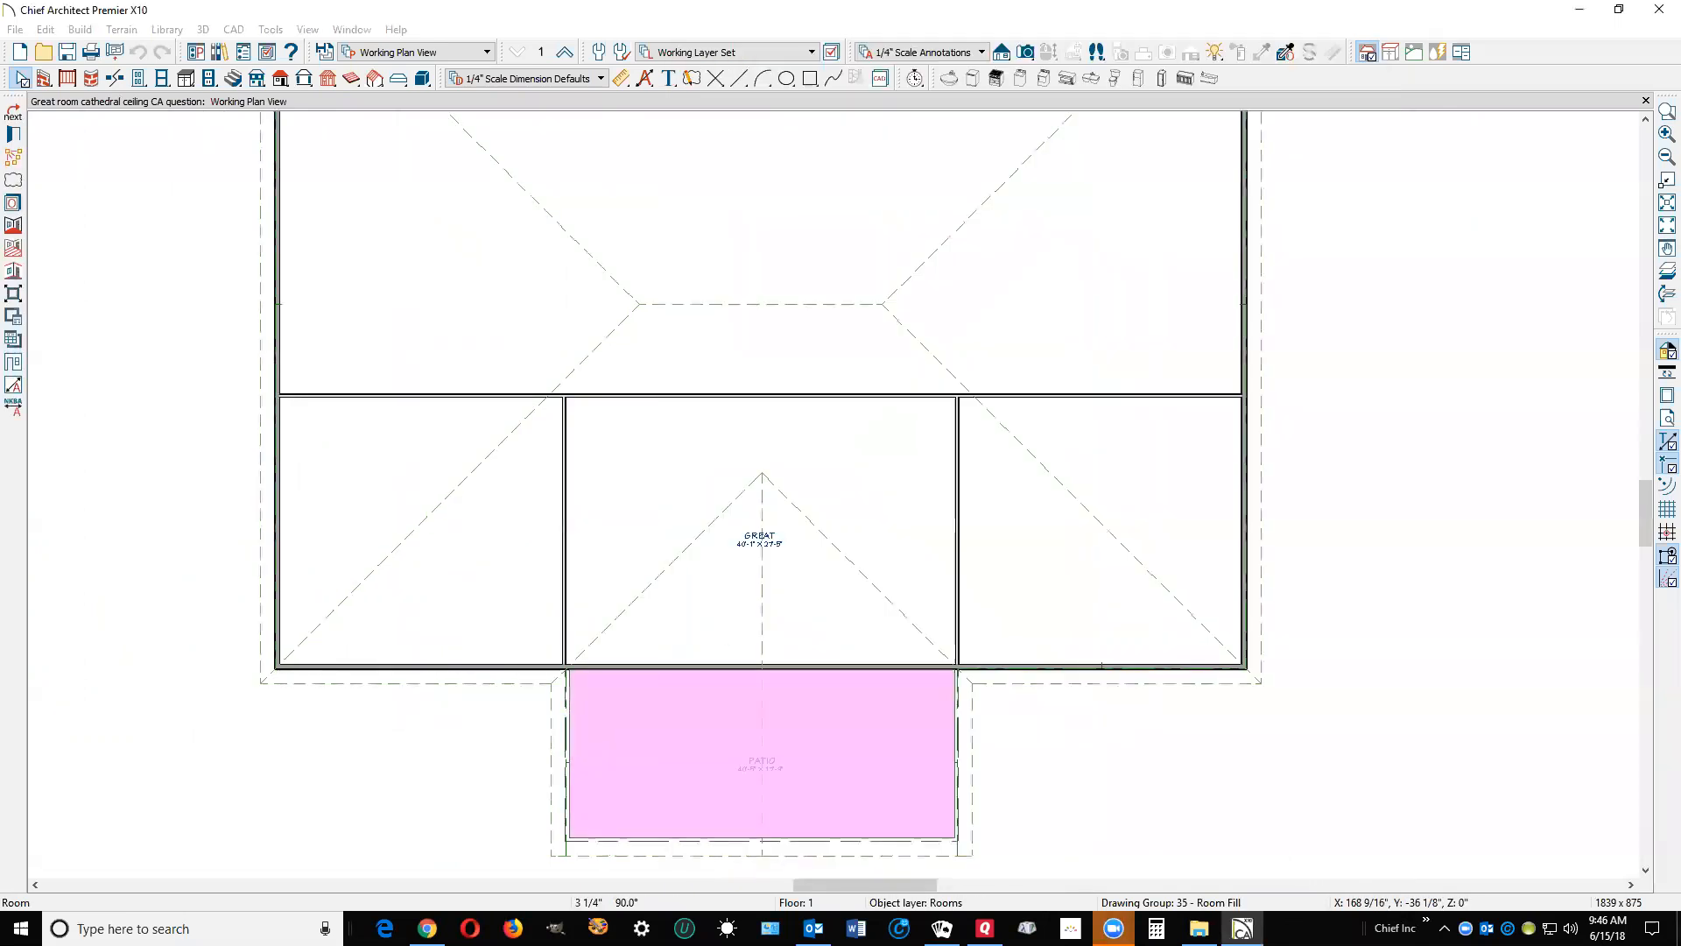
double_click(883, 530)
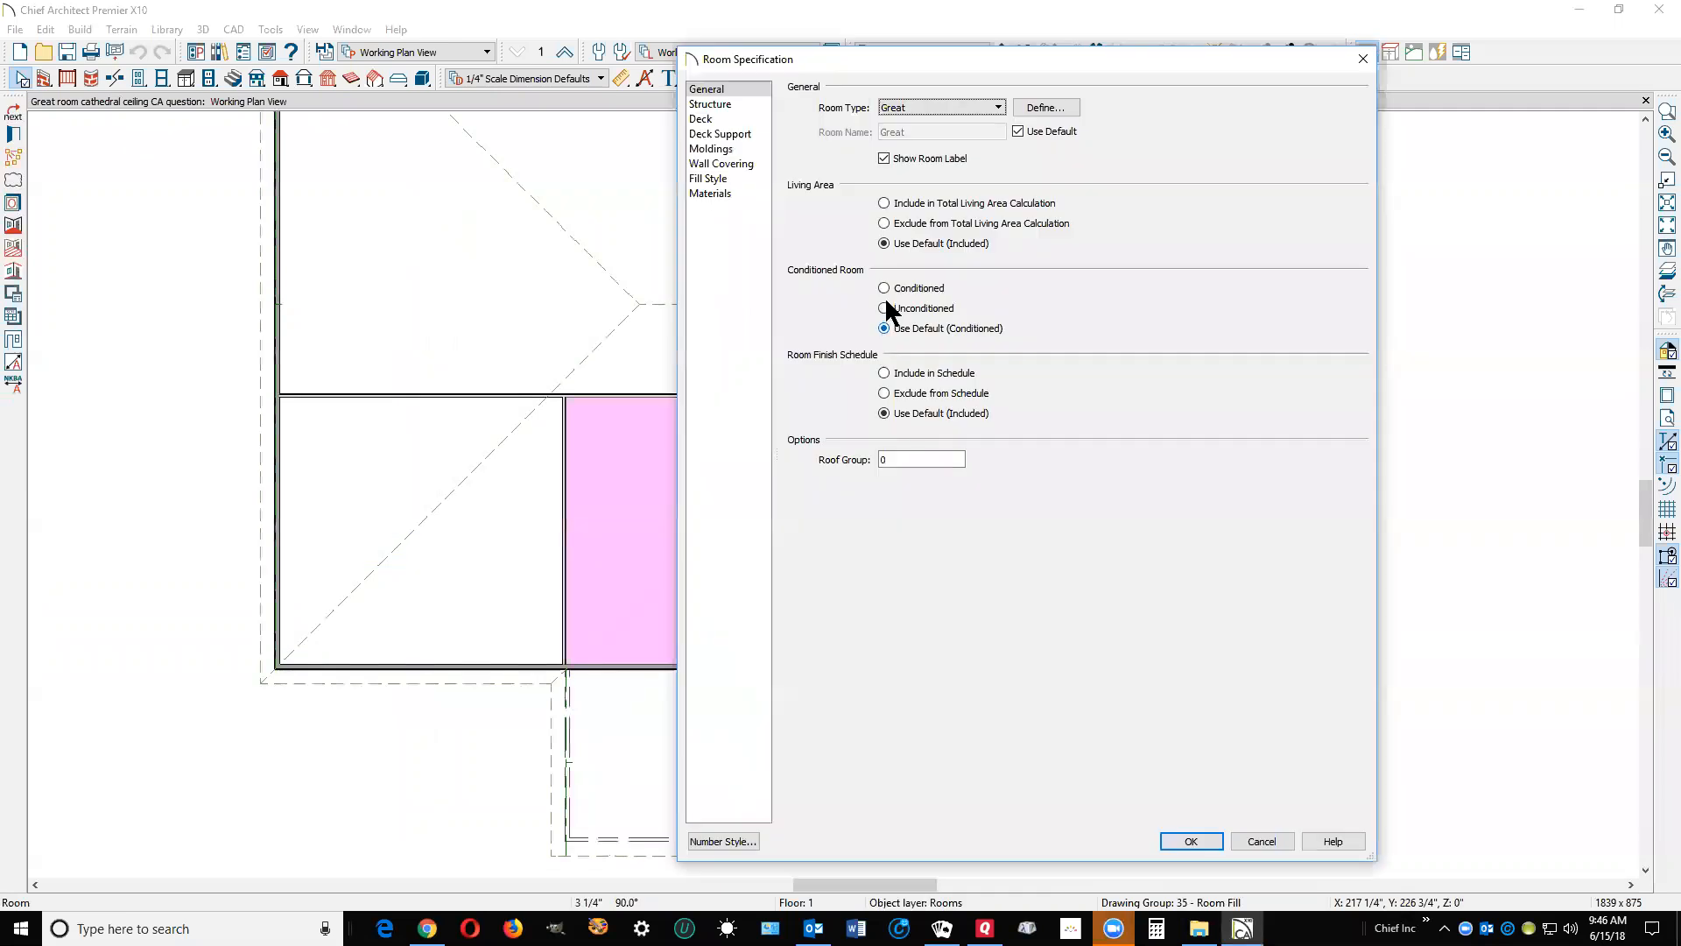
left_click(725, 104)
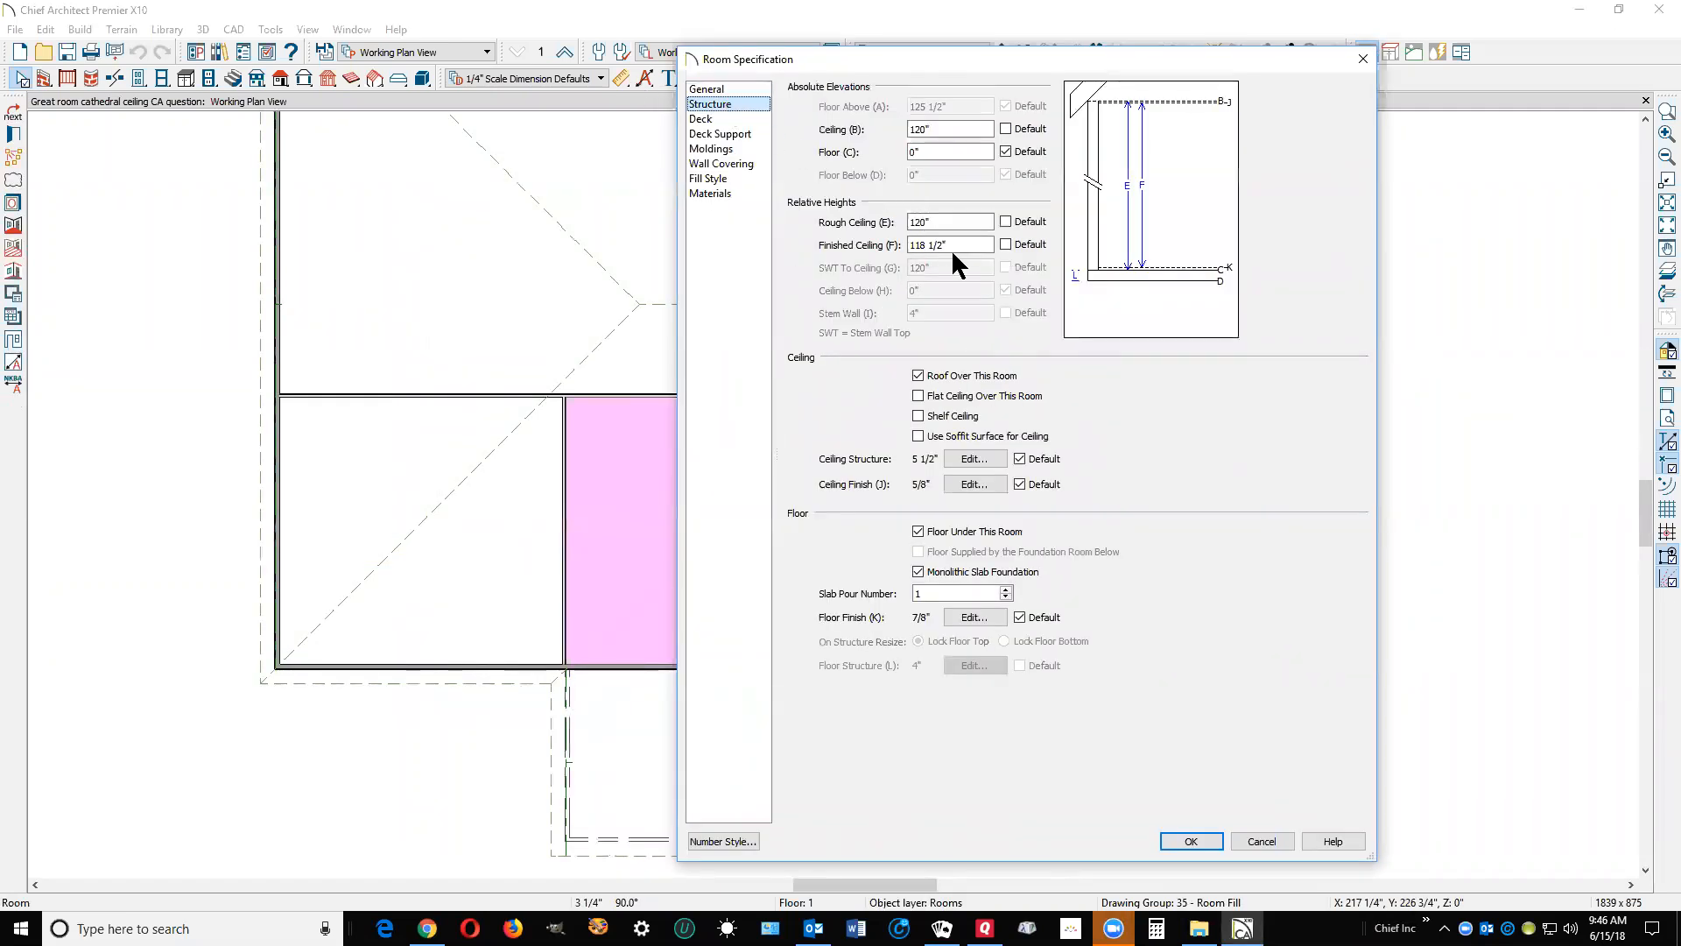
left_click(1272, 842)
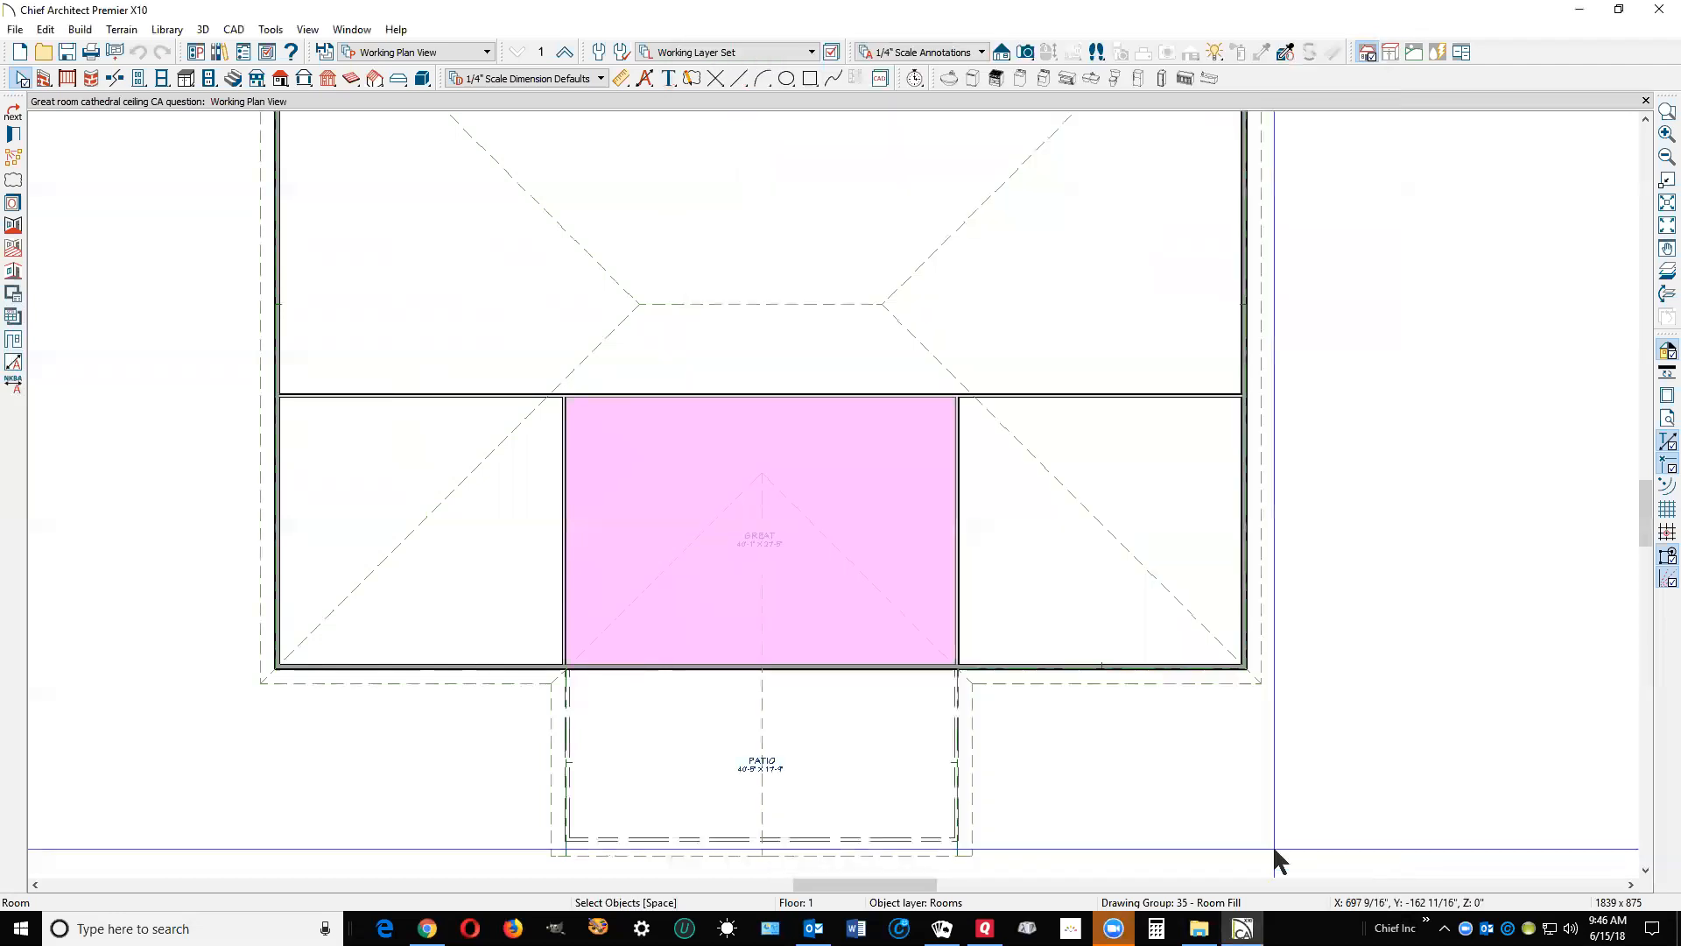
Step: Review the ceiling heights in the default settings for the current floor
left_click(53, 29)
left_click(107, 364)
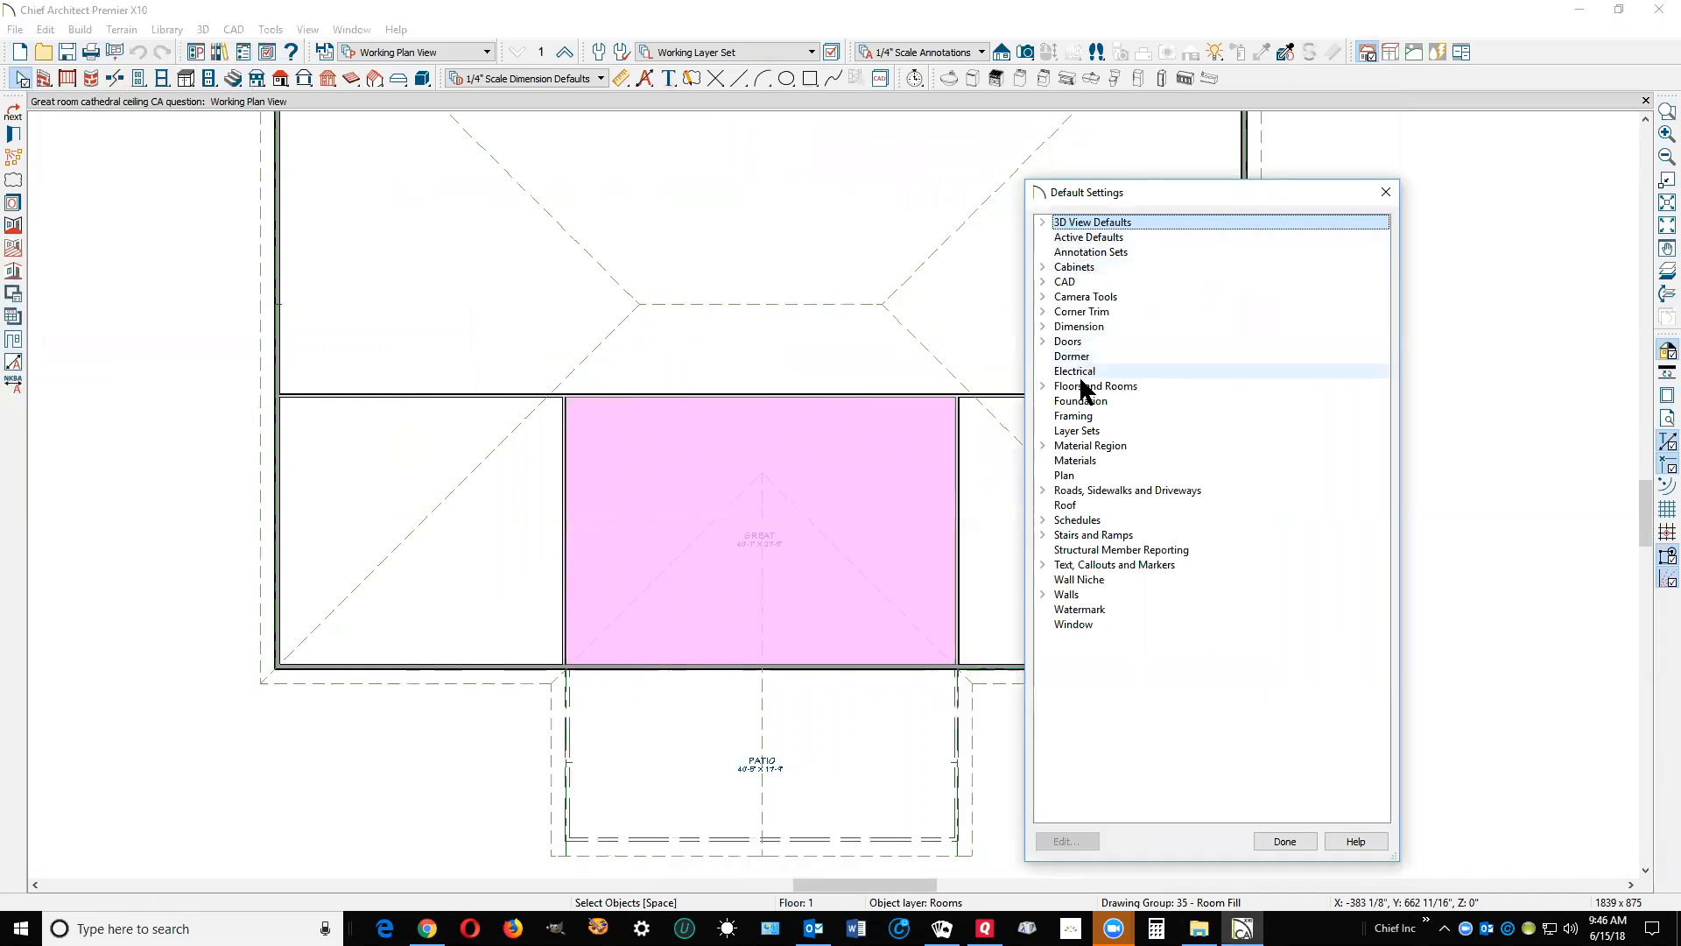
left_click(1044, 385)
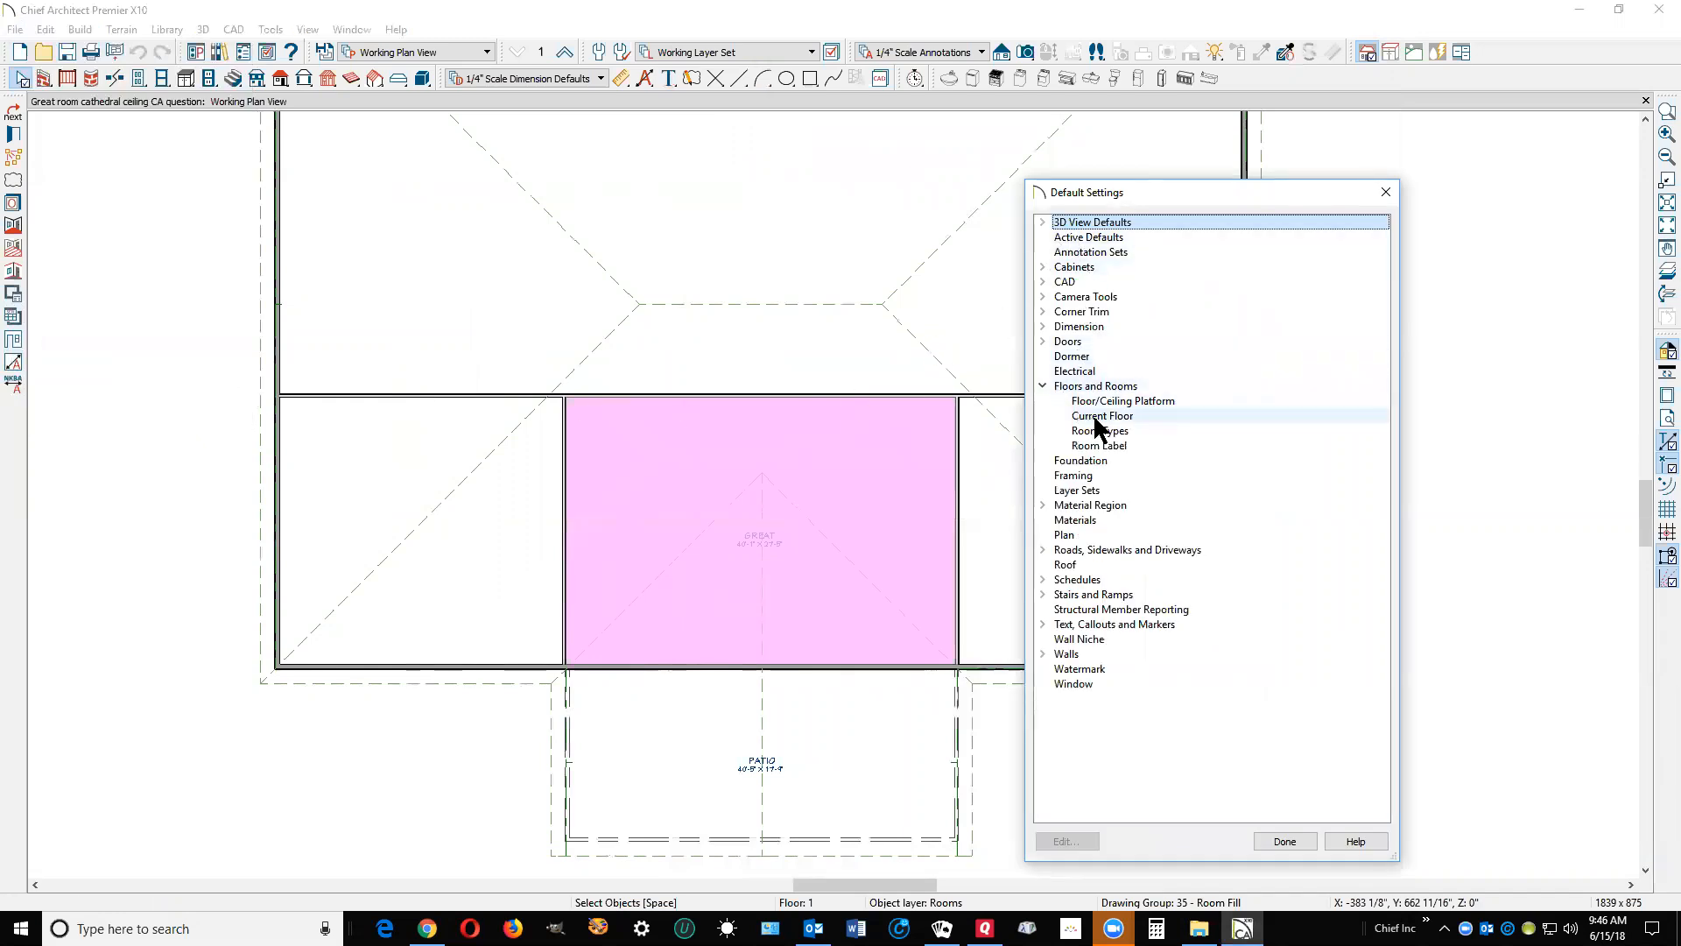
left_click(1093, 416)
left_click(1079, 843)
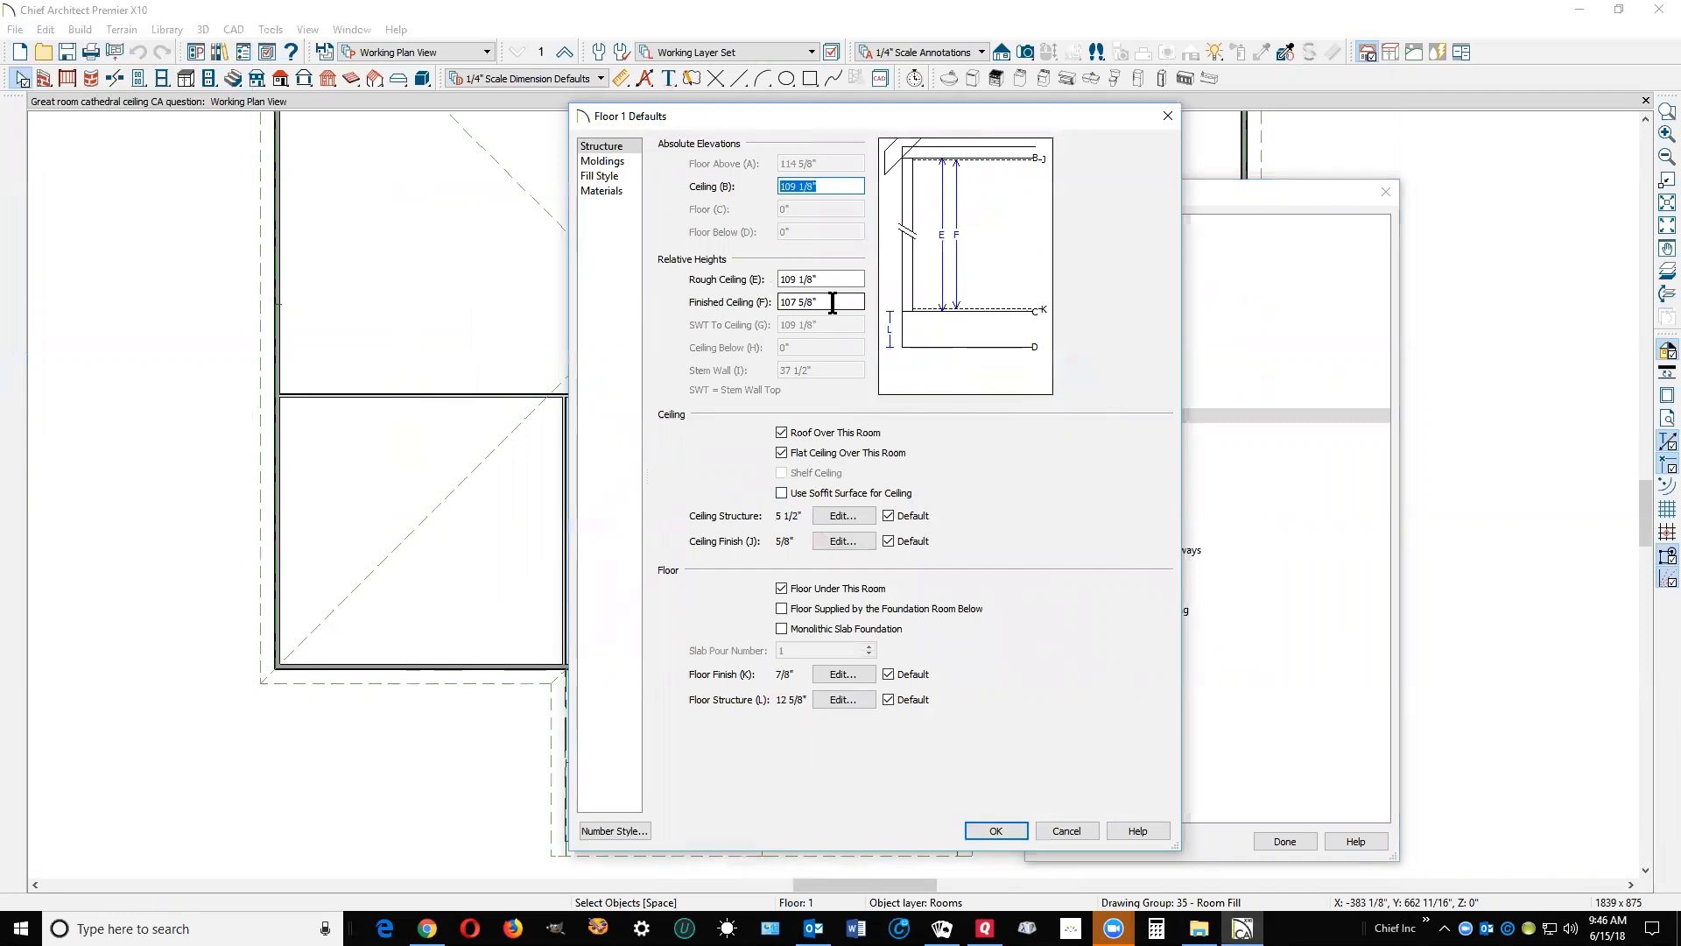
left_click(833, 303)
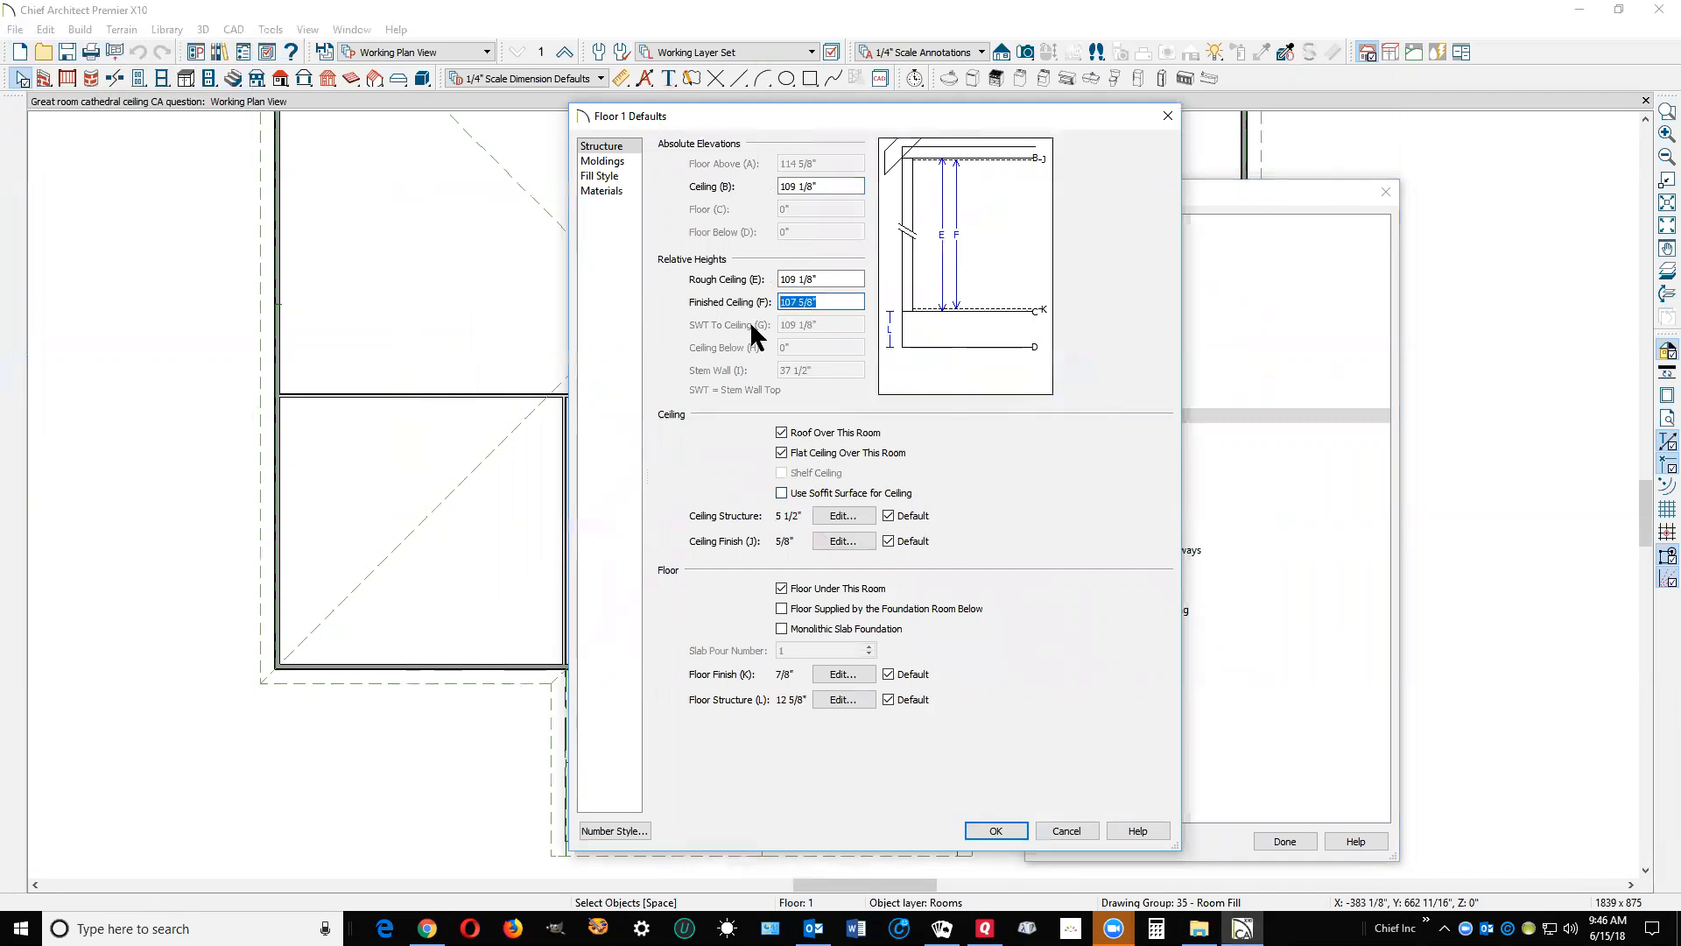
left_click(1073, 835)
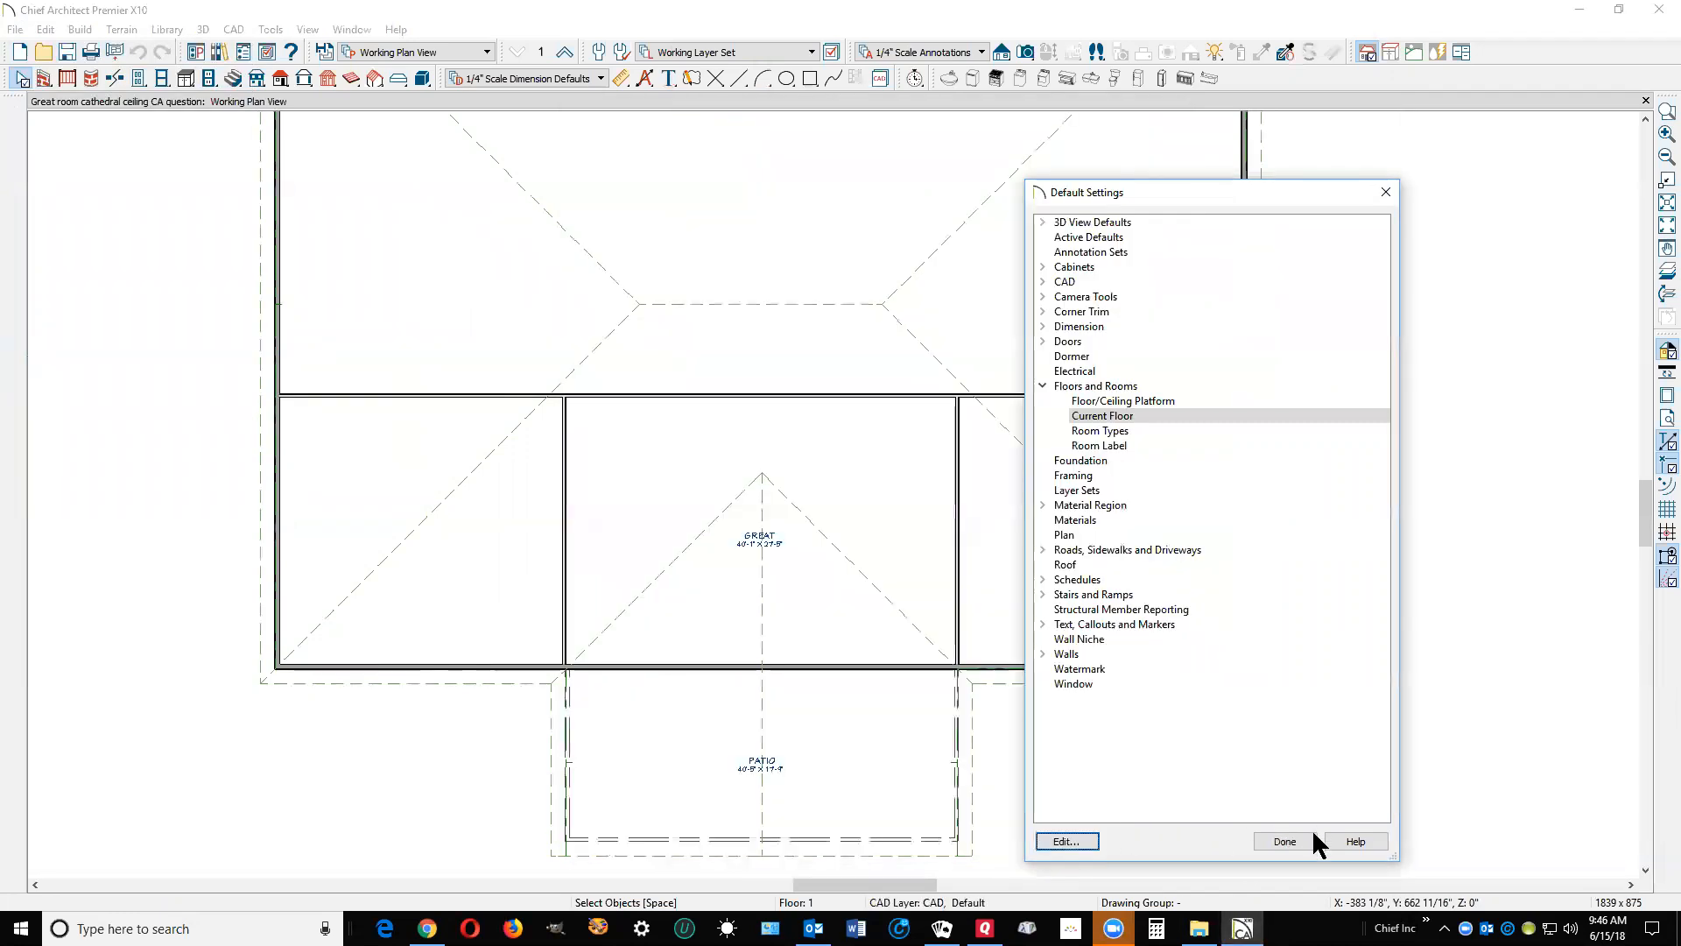
left_click(1291, 841)
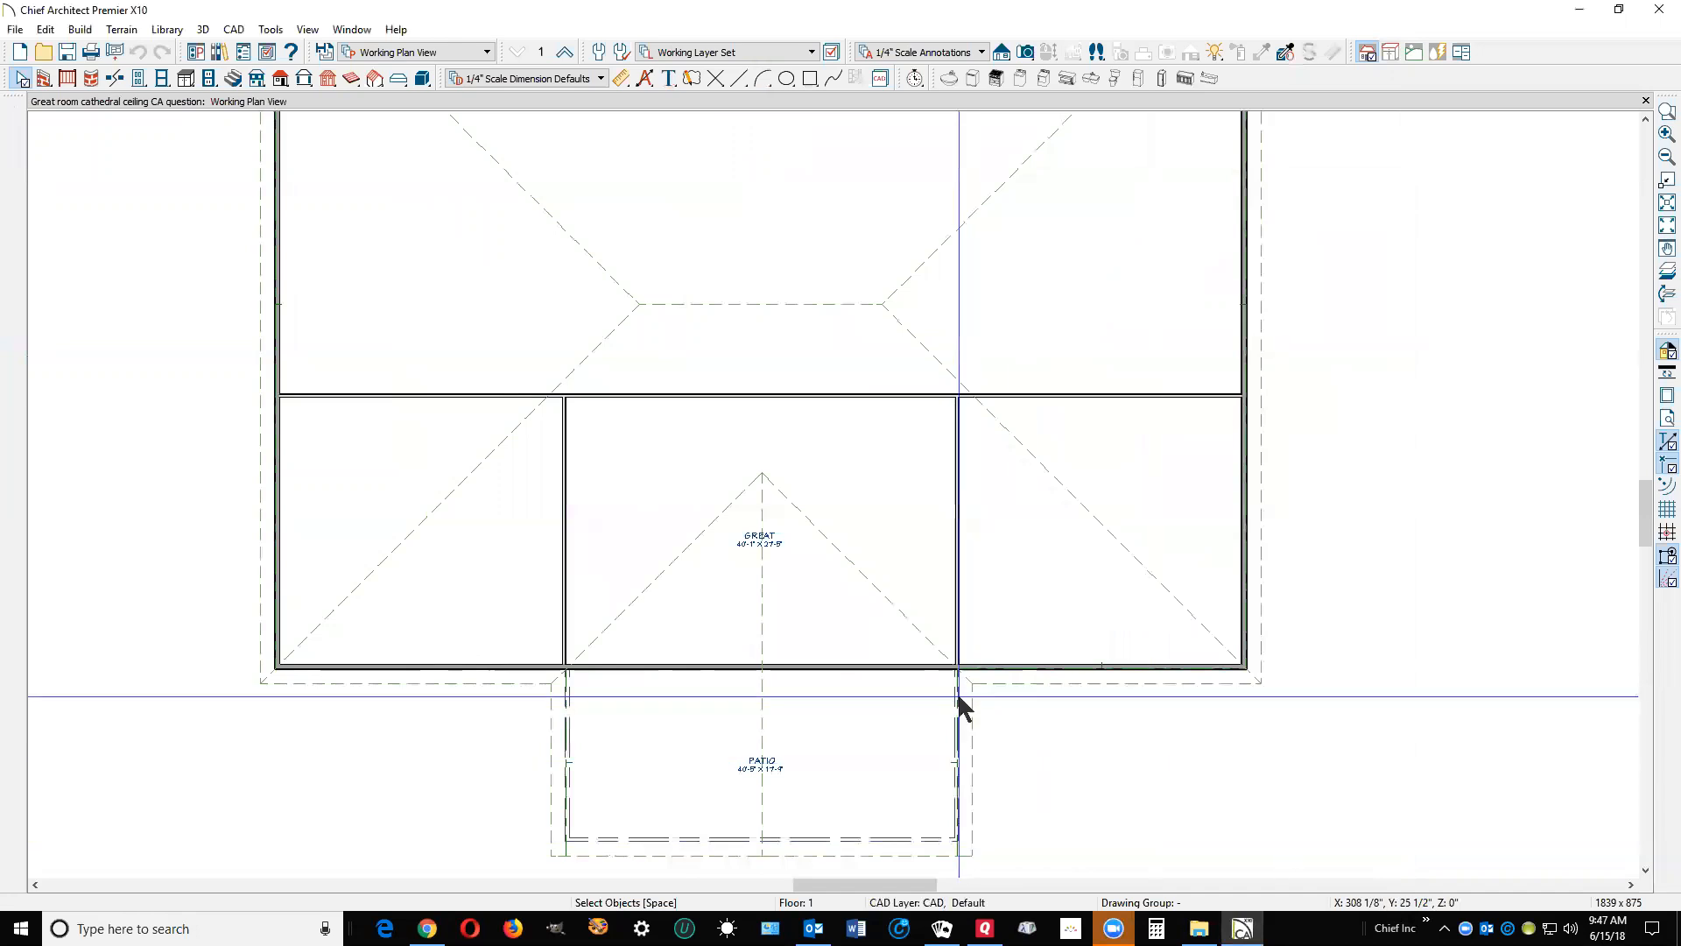
Step: Inspect the ceiling structure settings of the two unlabelled rooms on either side of the Great room
double_click(1001, 560)
left_click(718, 104)
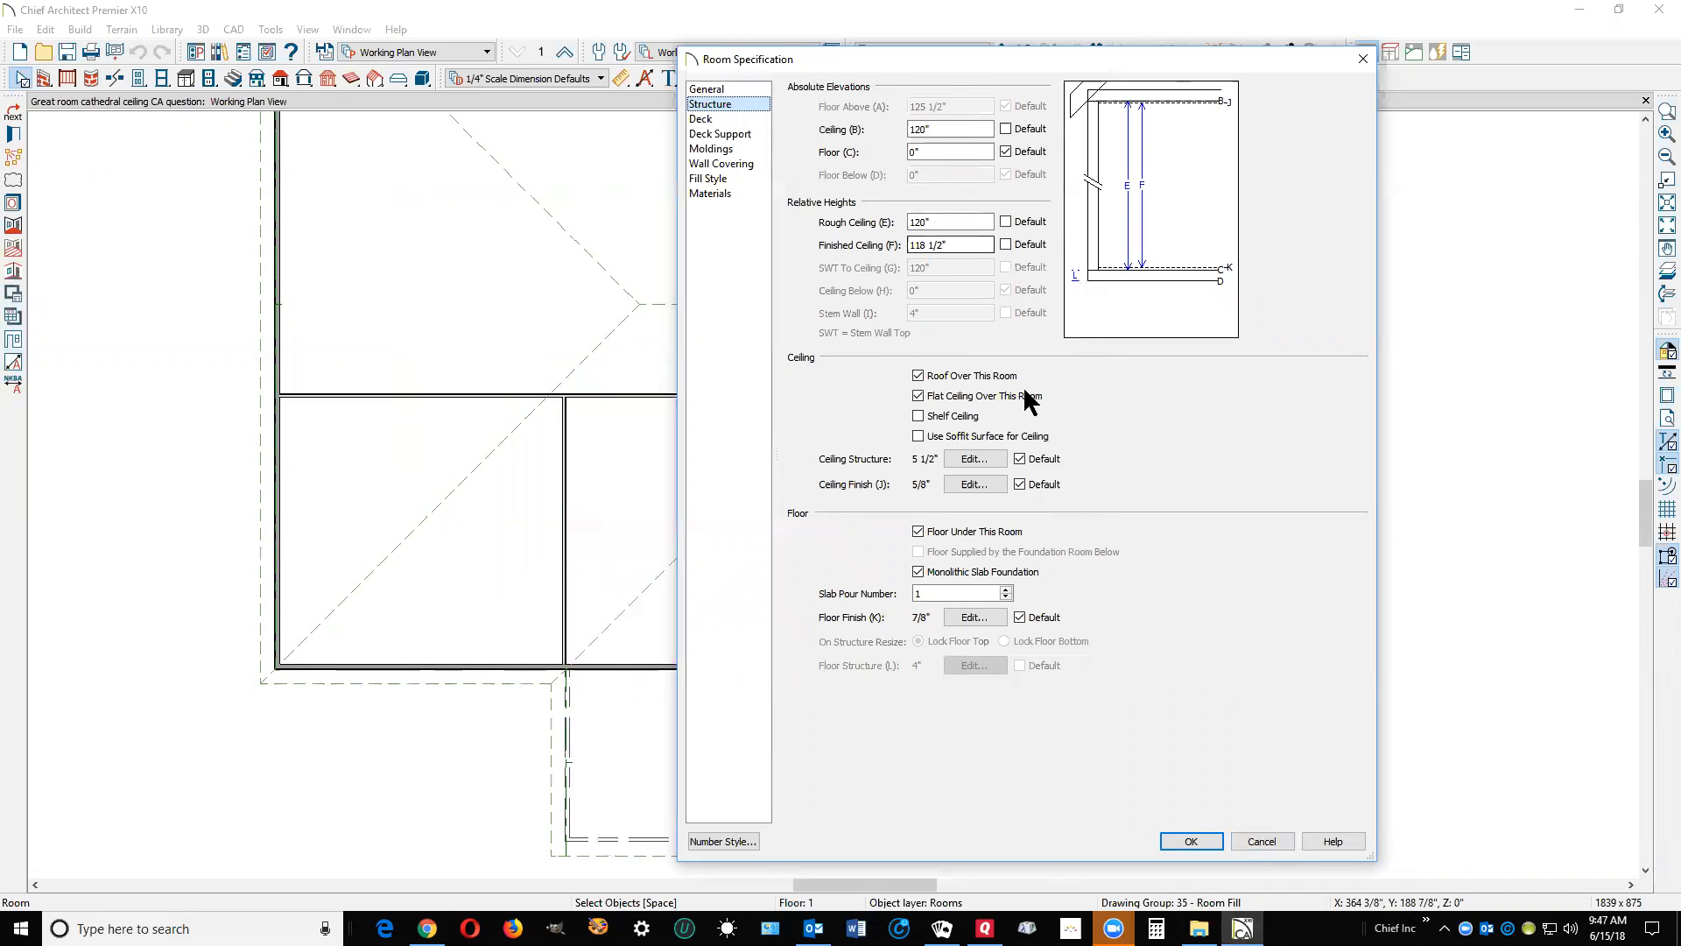
left_click(1270, 841)
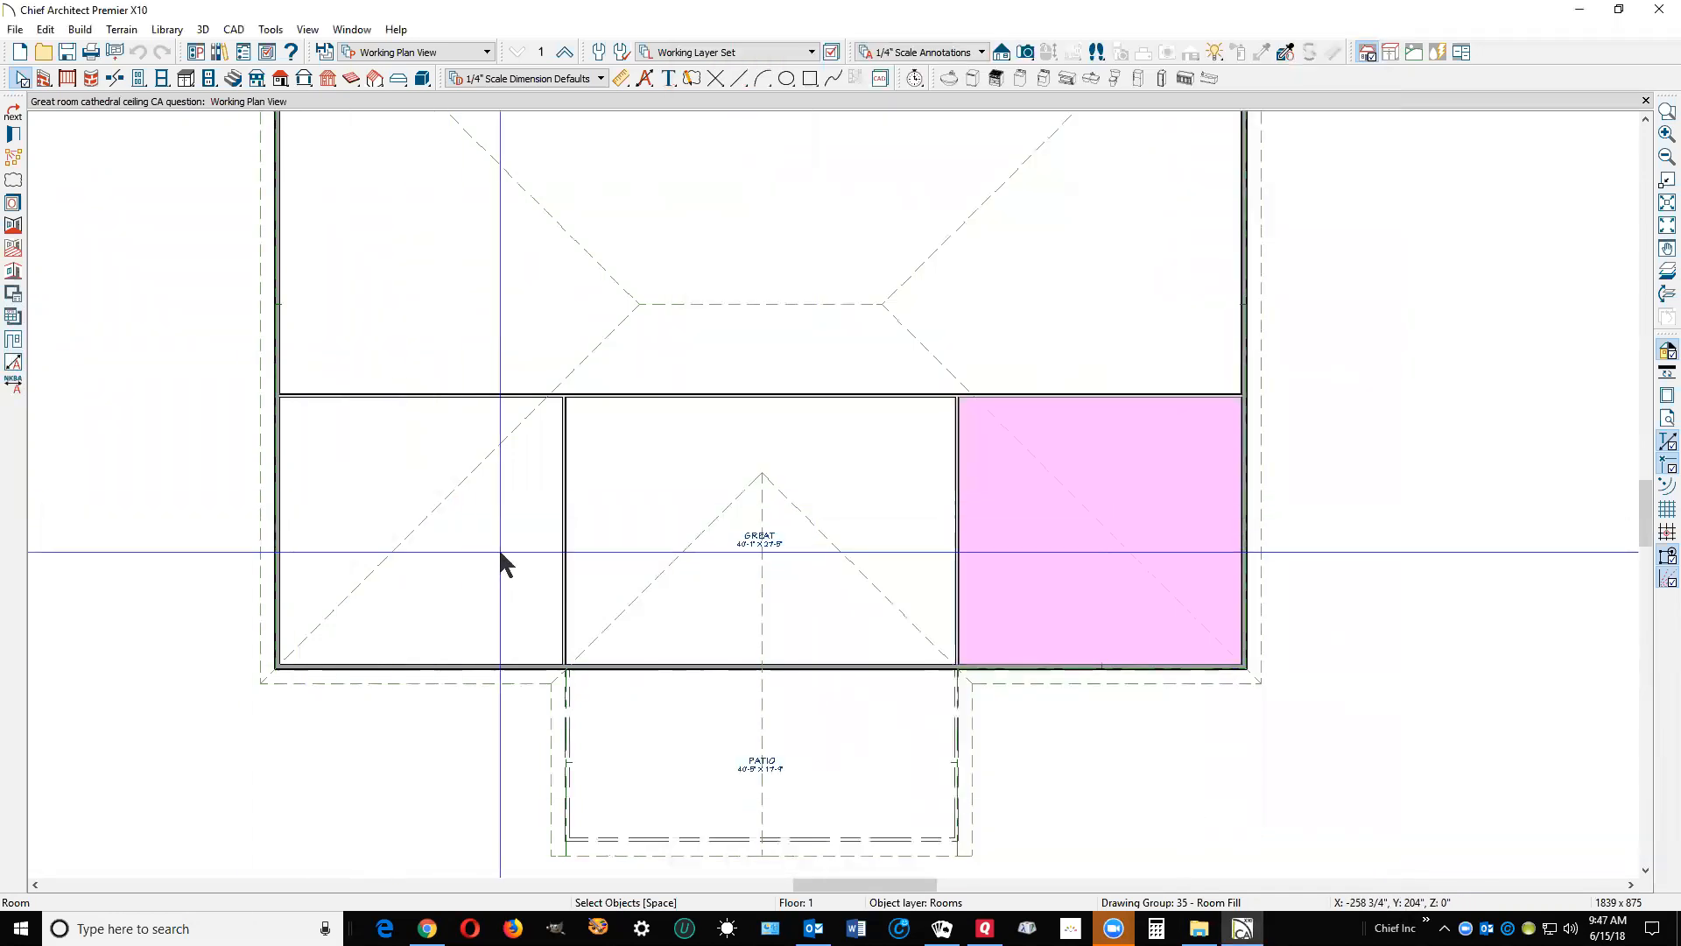
double_click(499, 560)
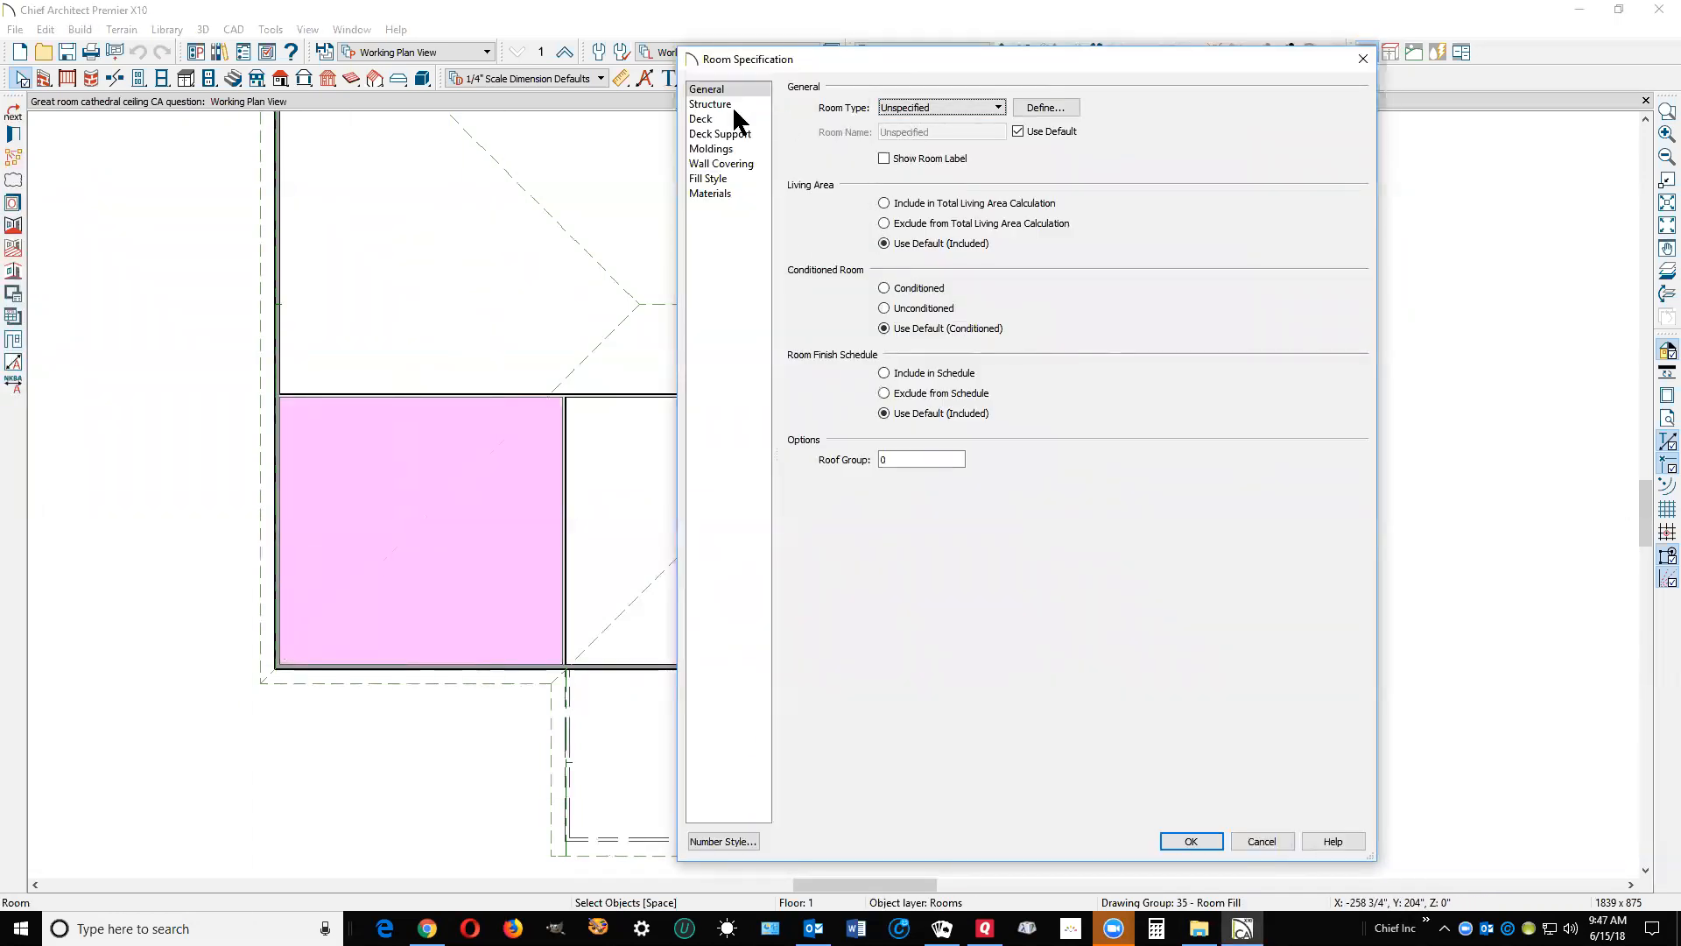
left_click(710, 104)
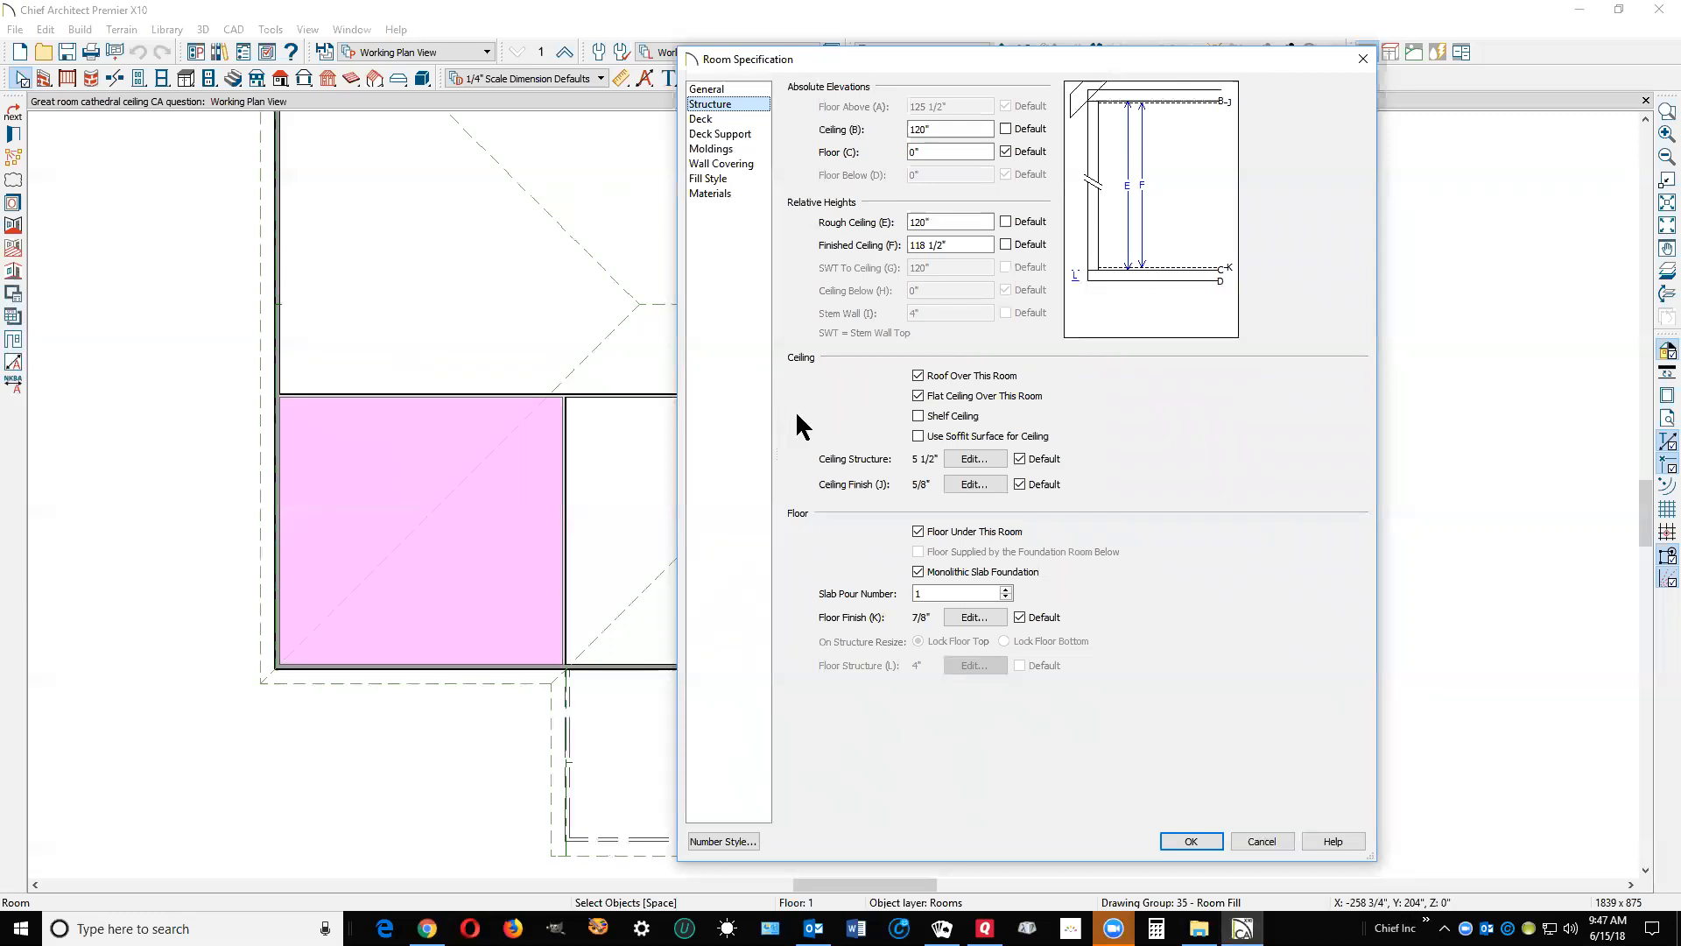
left_click(1261, 841)
Step: Inspect the structure settings of the Patio and of the large room behind the Great room
double_click(849, 735)
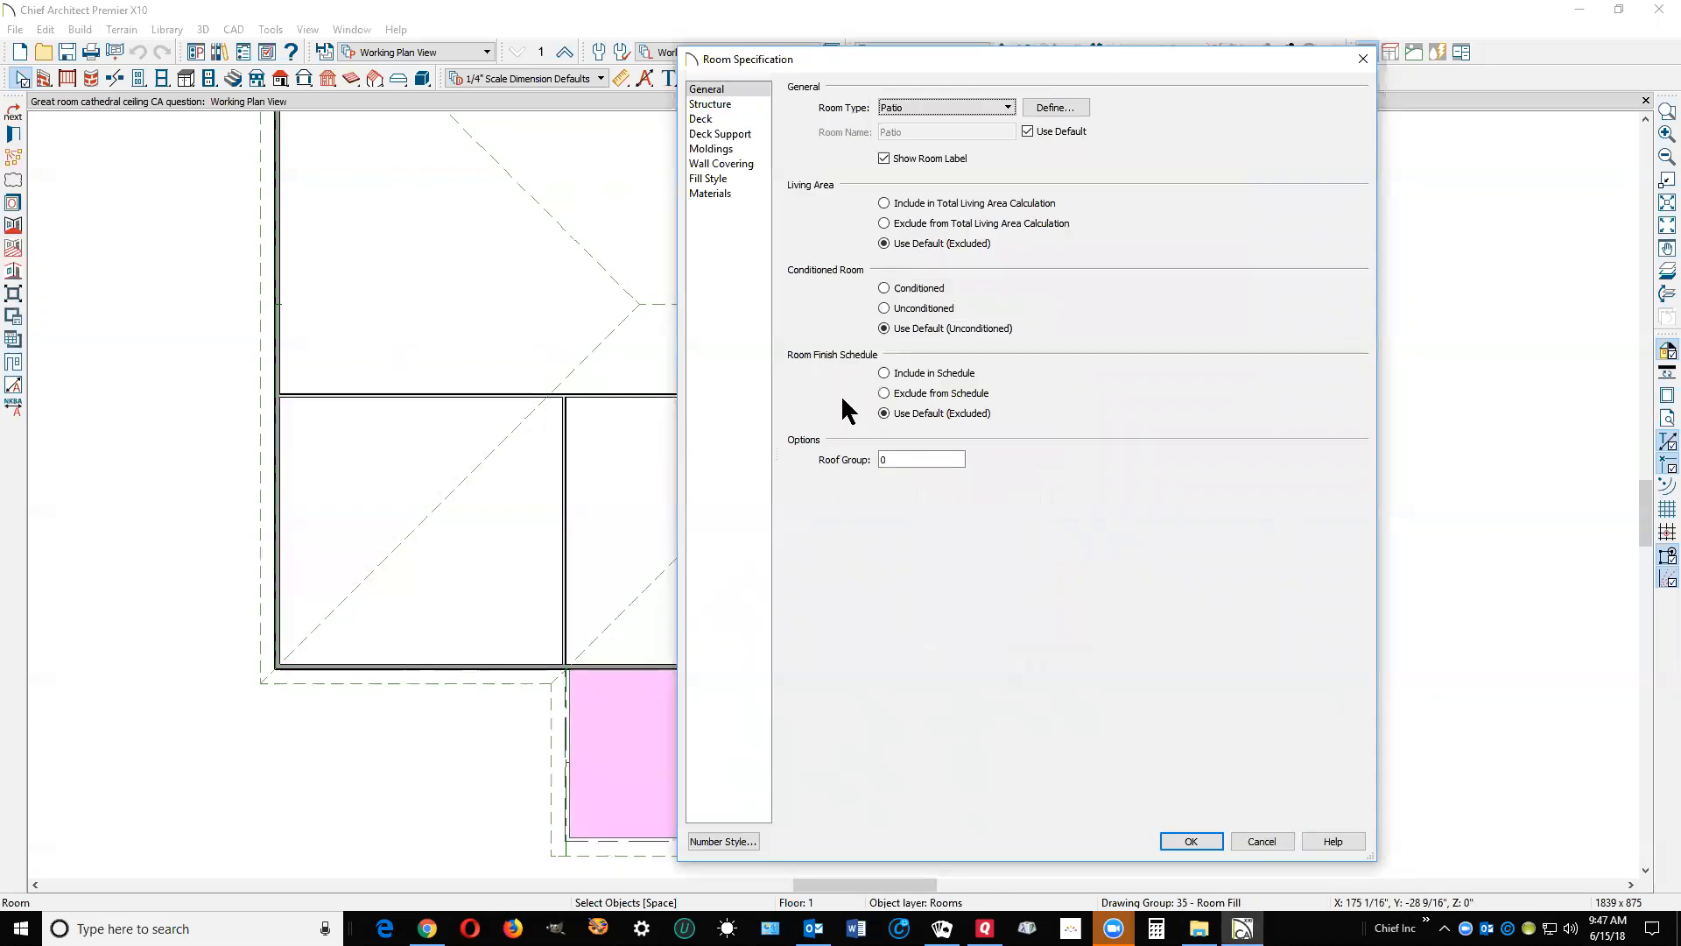
left_click(708, 106)
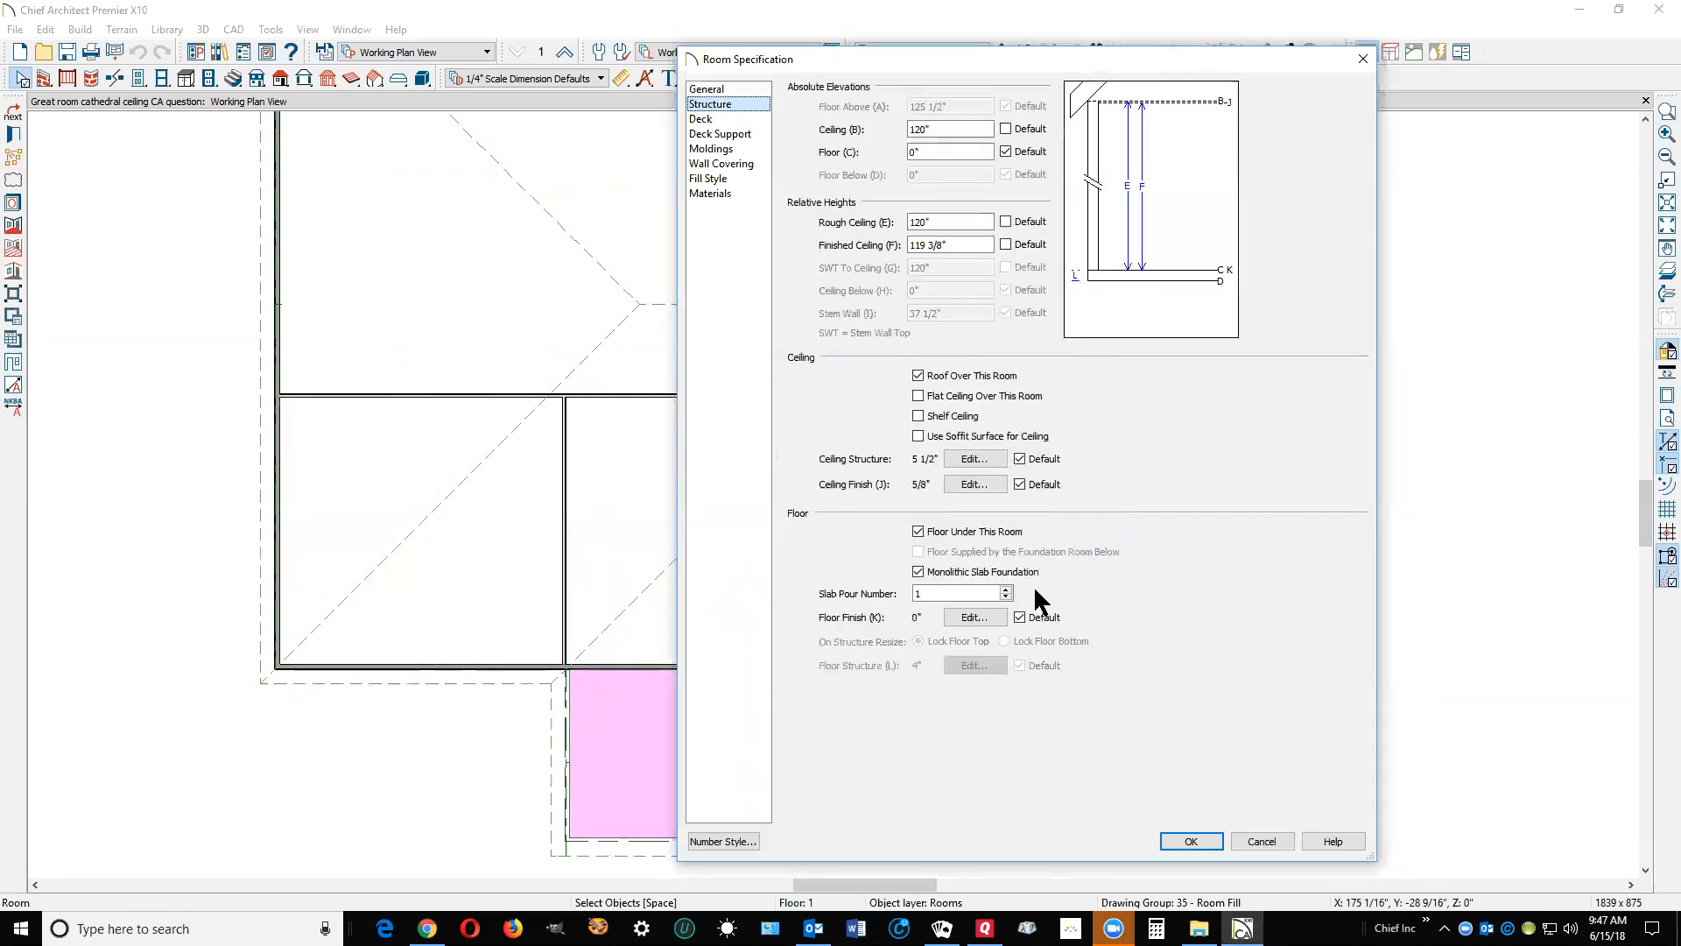
left_click(1261, 840)
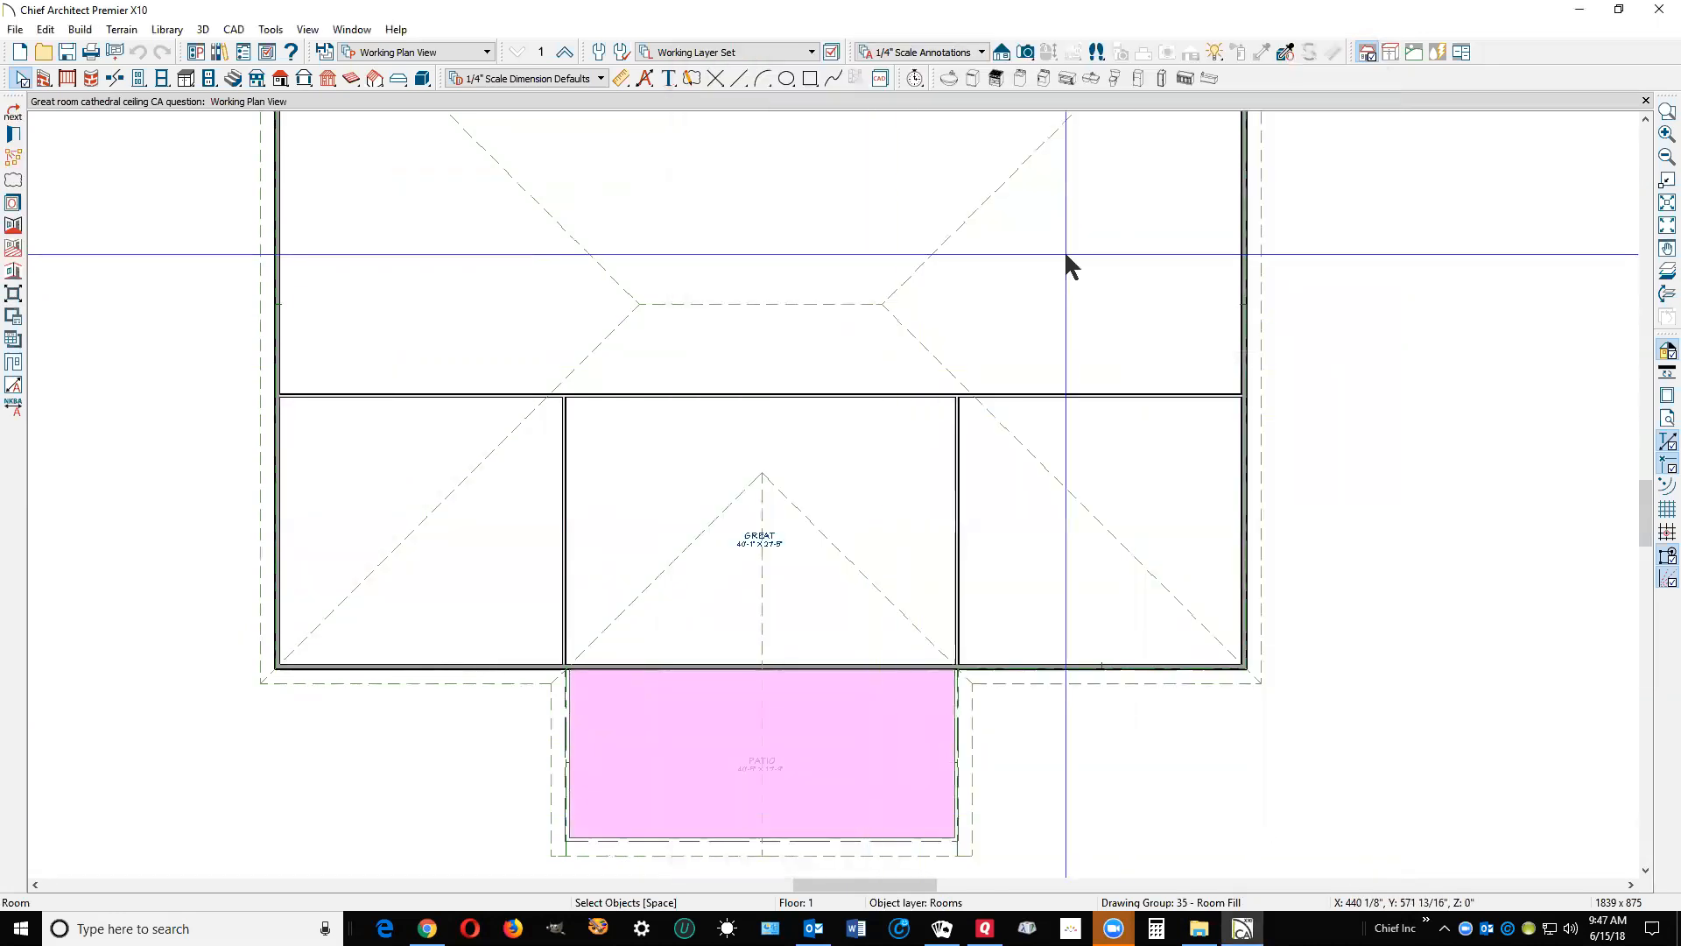
double_click(1079, 269)
left_click(736, 89)
left_click(730, 104)
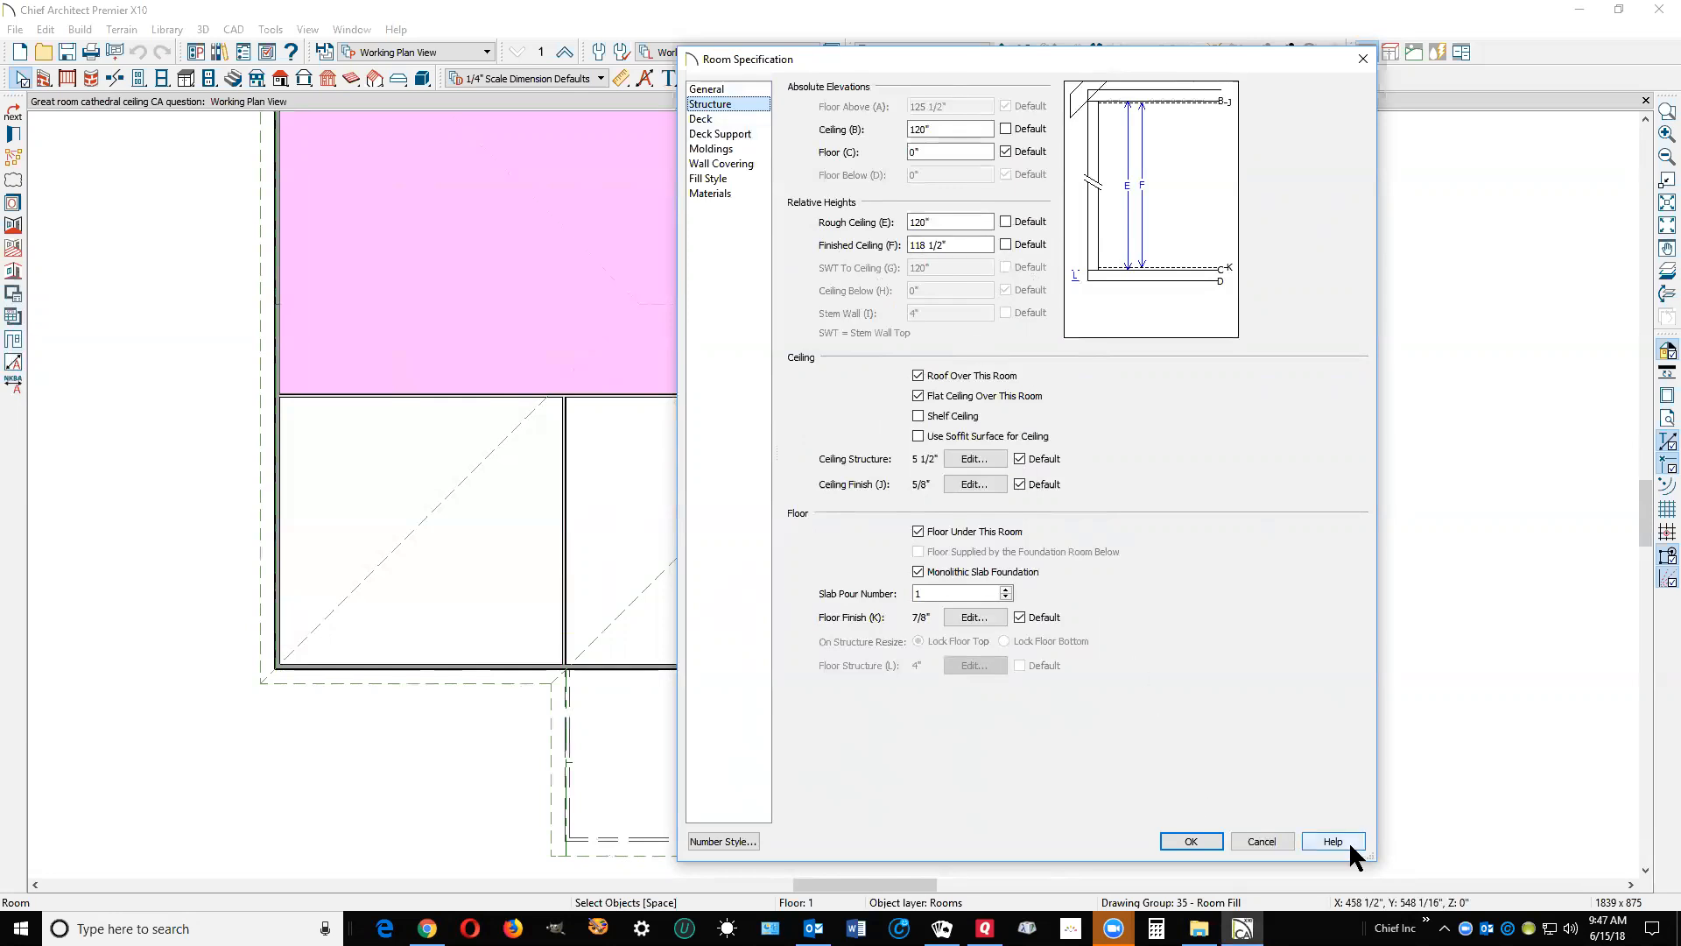
left_click(1261, 841)
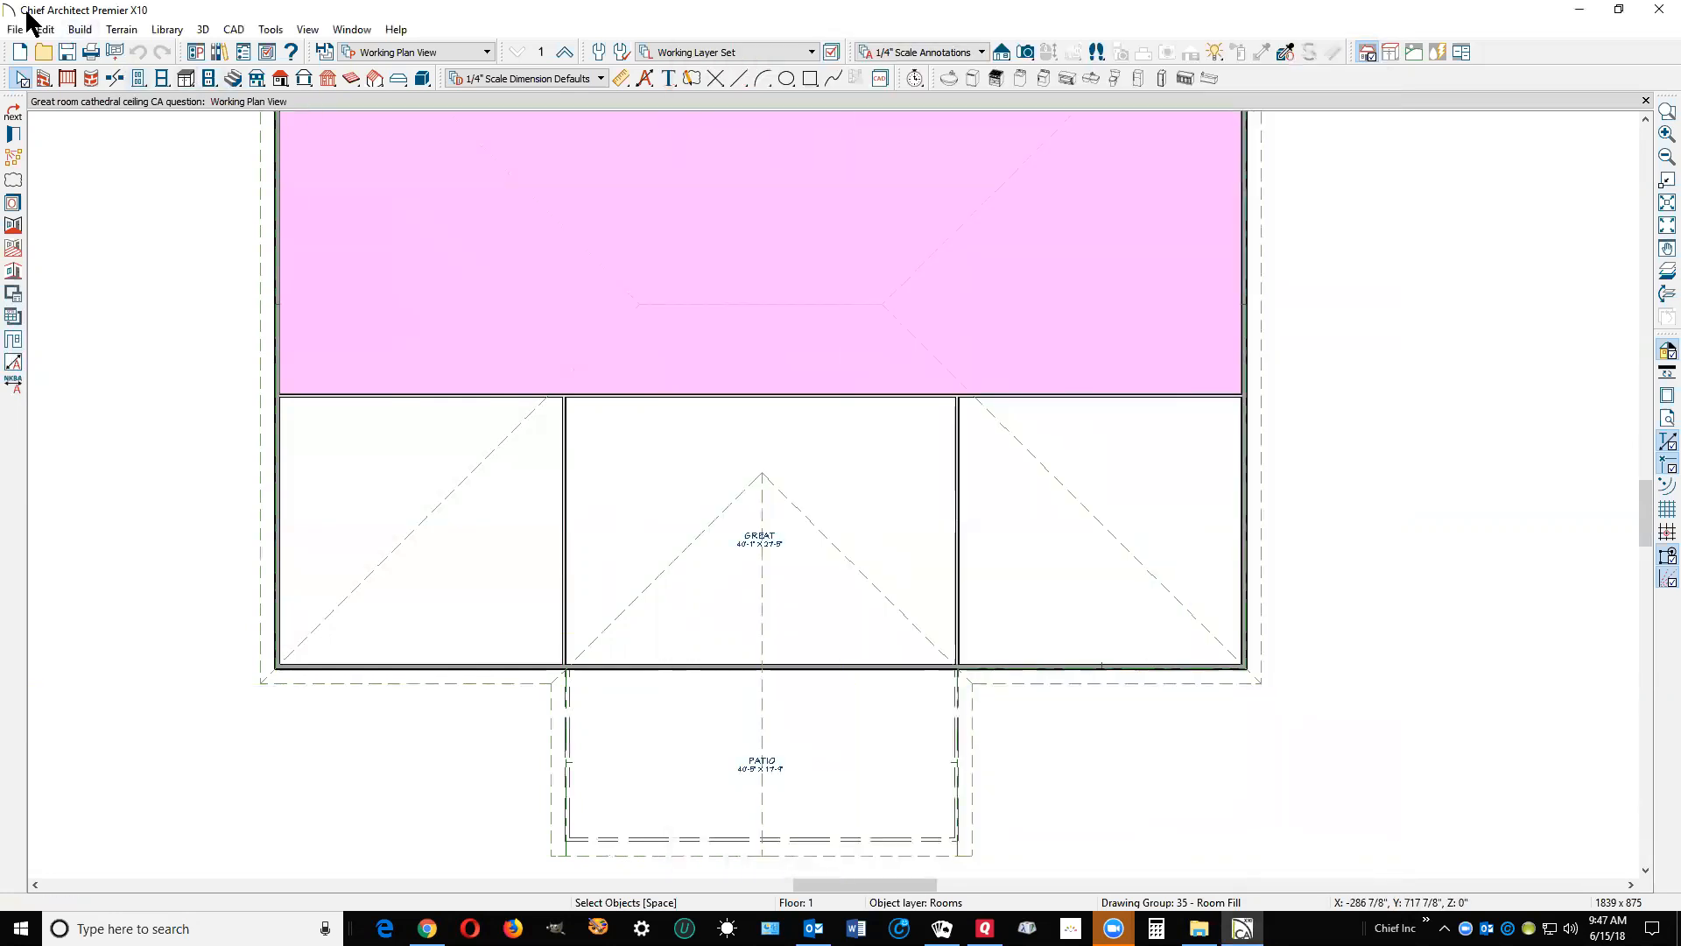
Step: Set the finished ceiling height in the current floor's defaults to 120 inches
left_click(45, 30)
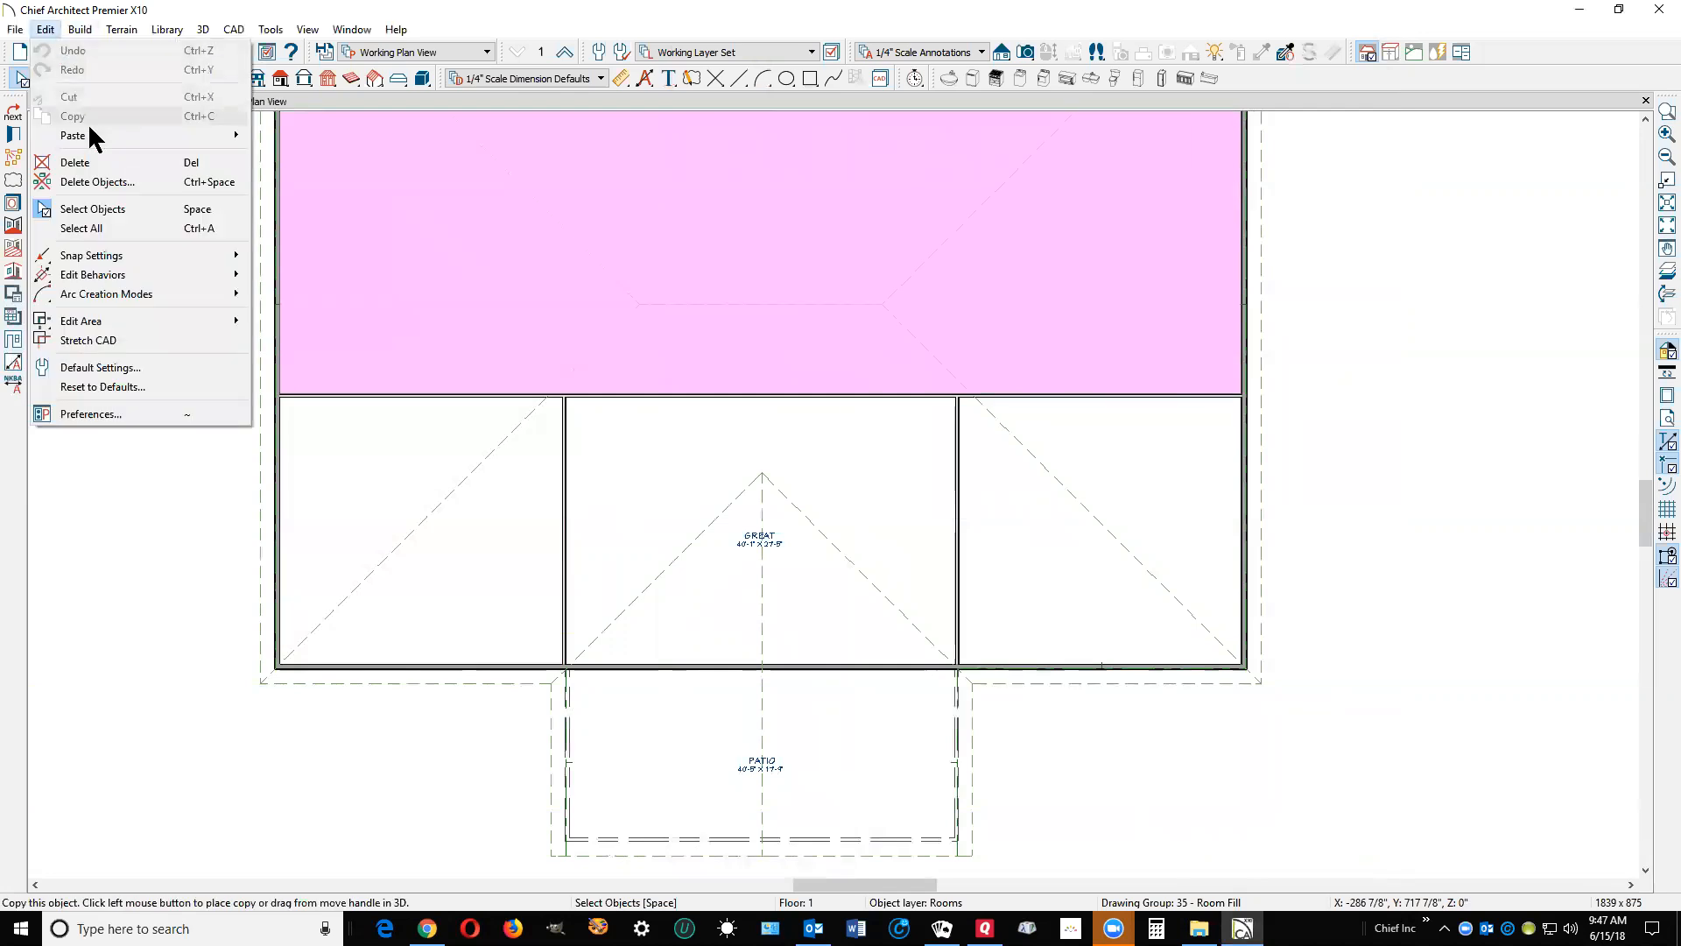
left_click(98, 367)
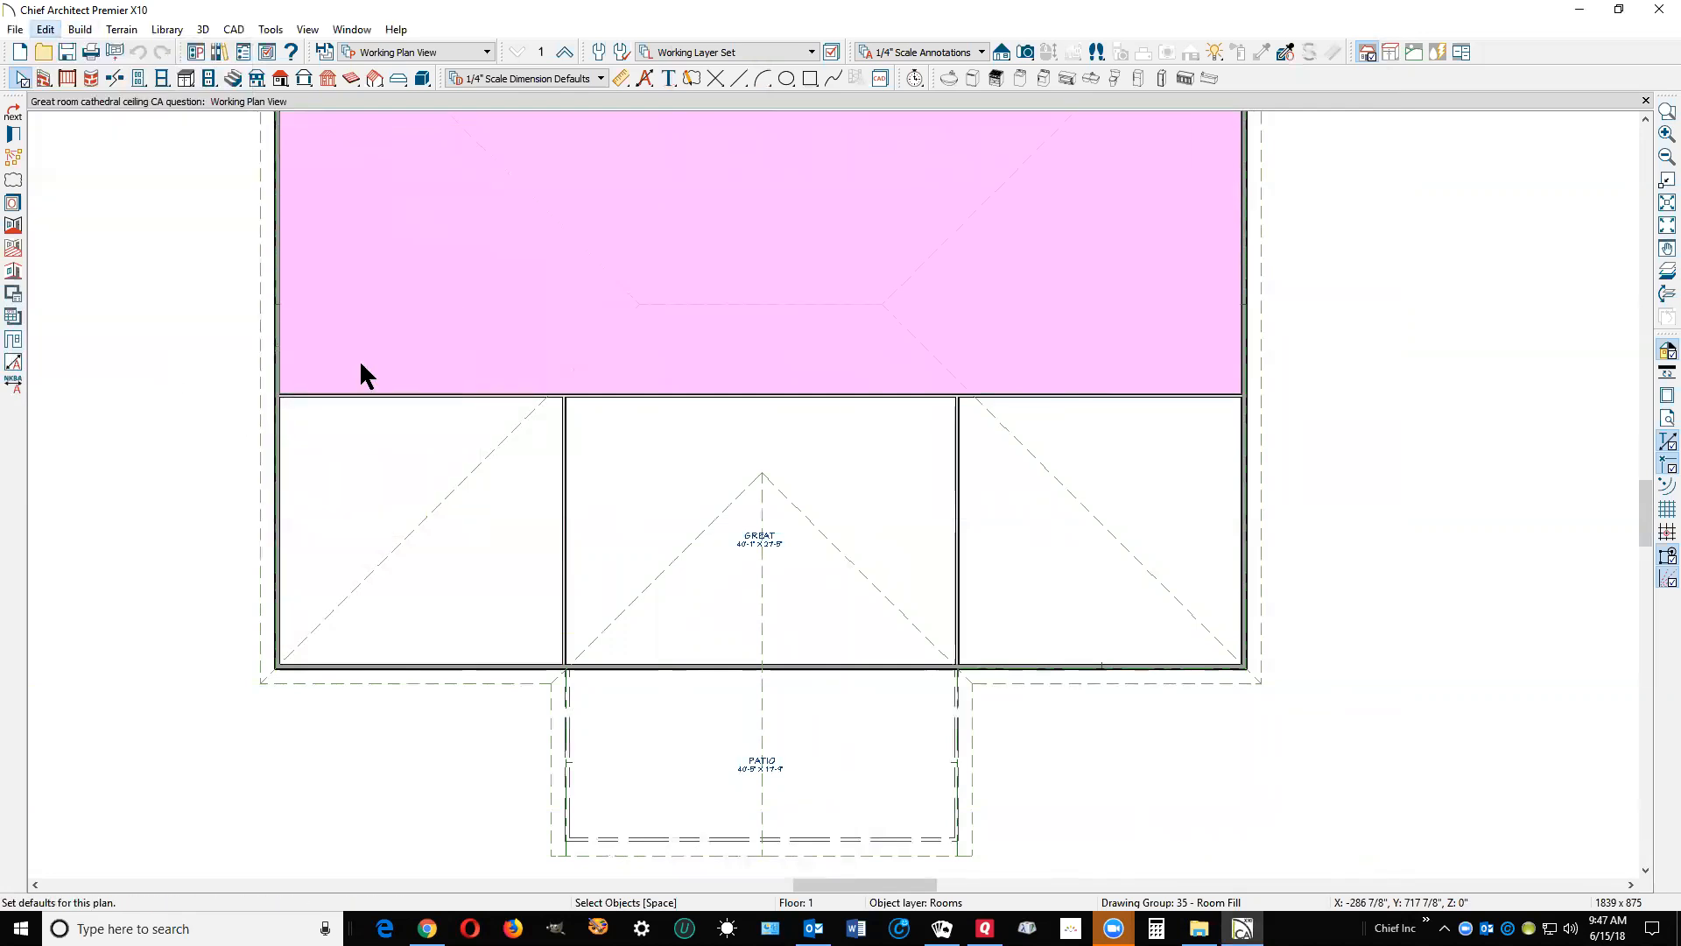
left_click(1043, 385)
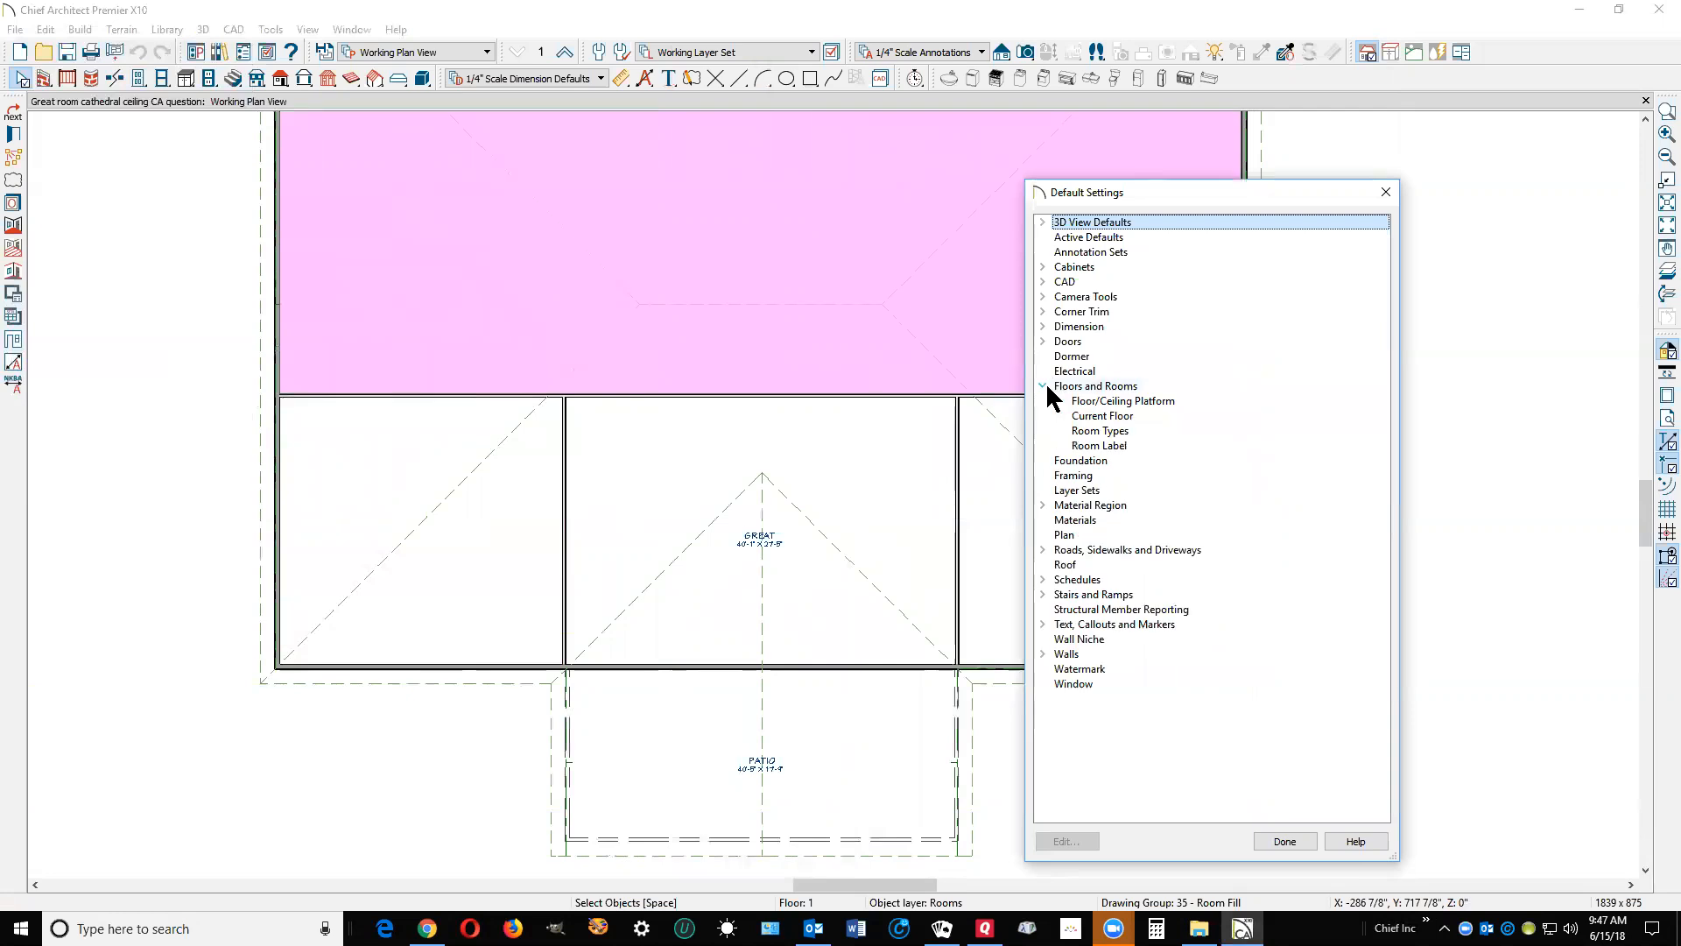
left_click(1101, 415)
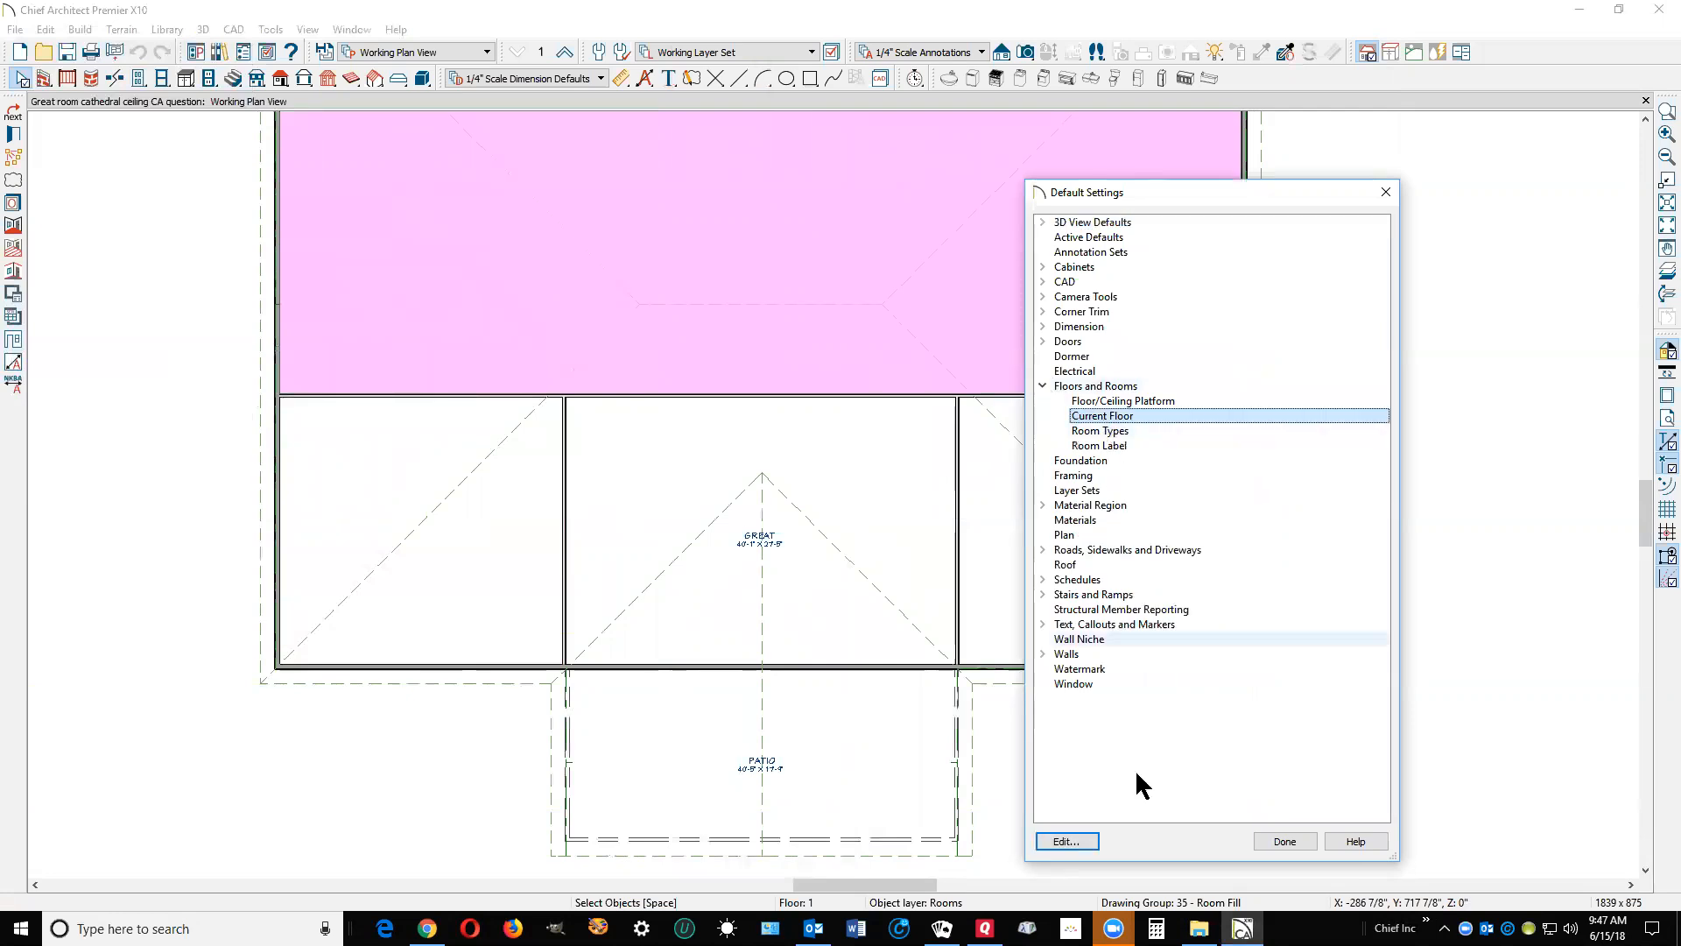
left_click(1063, 841)
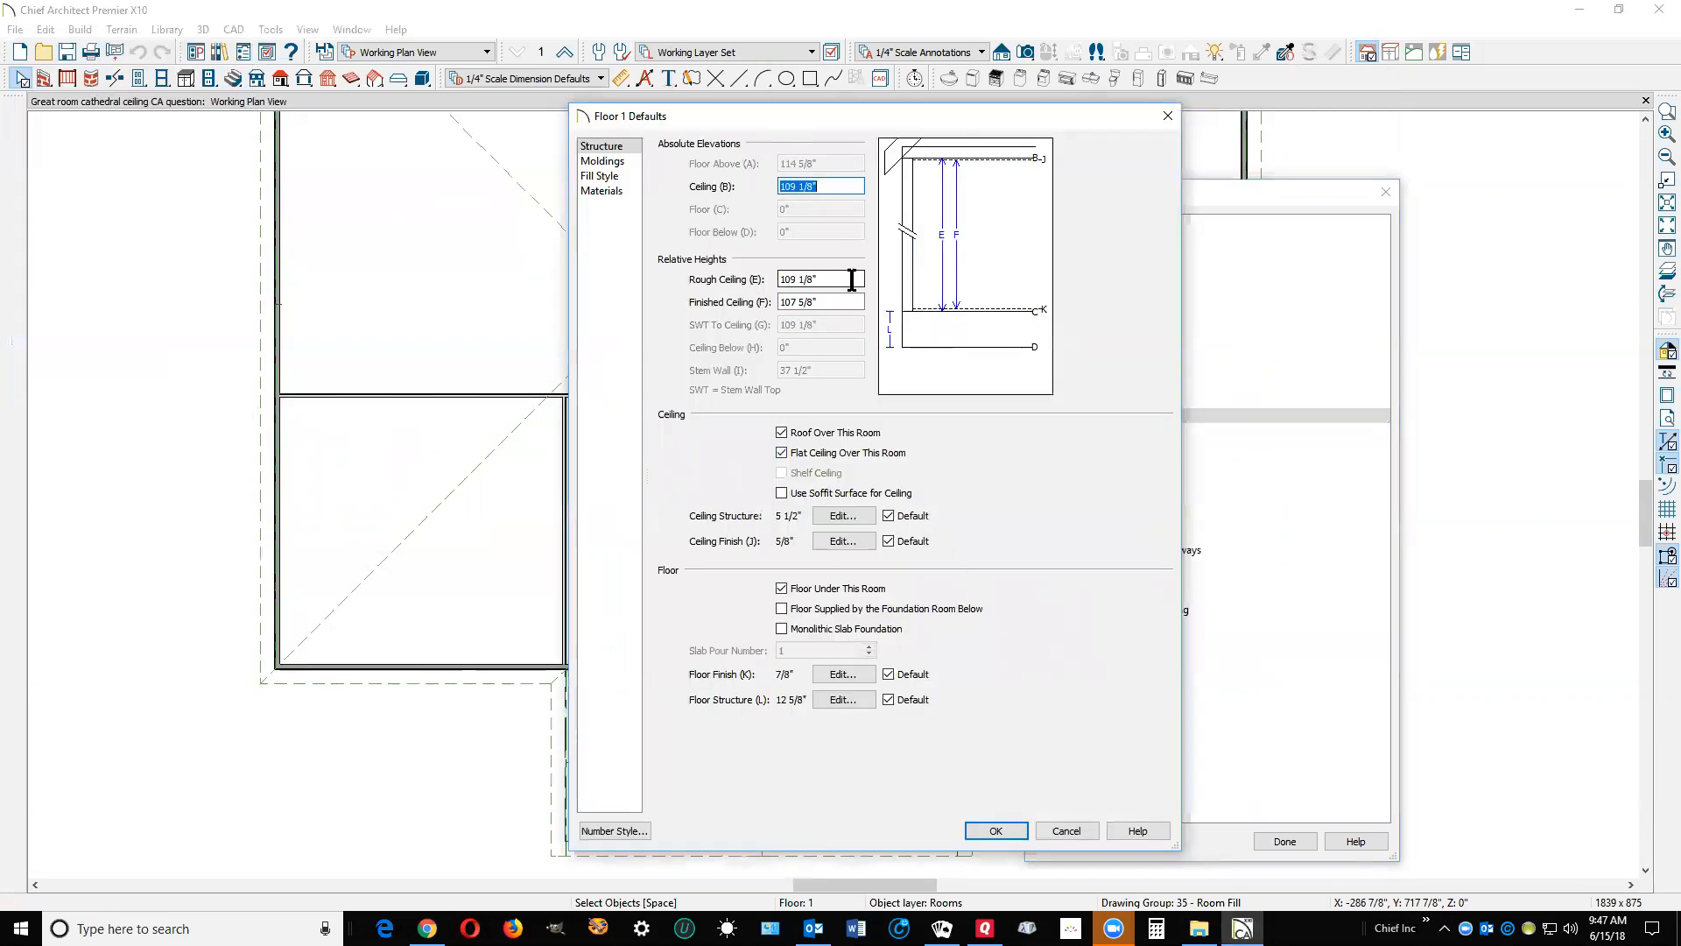
left_click_drag(814, 302, 590, 309)
type("120")
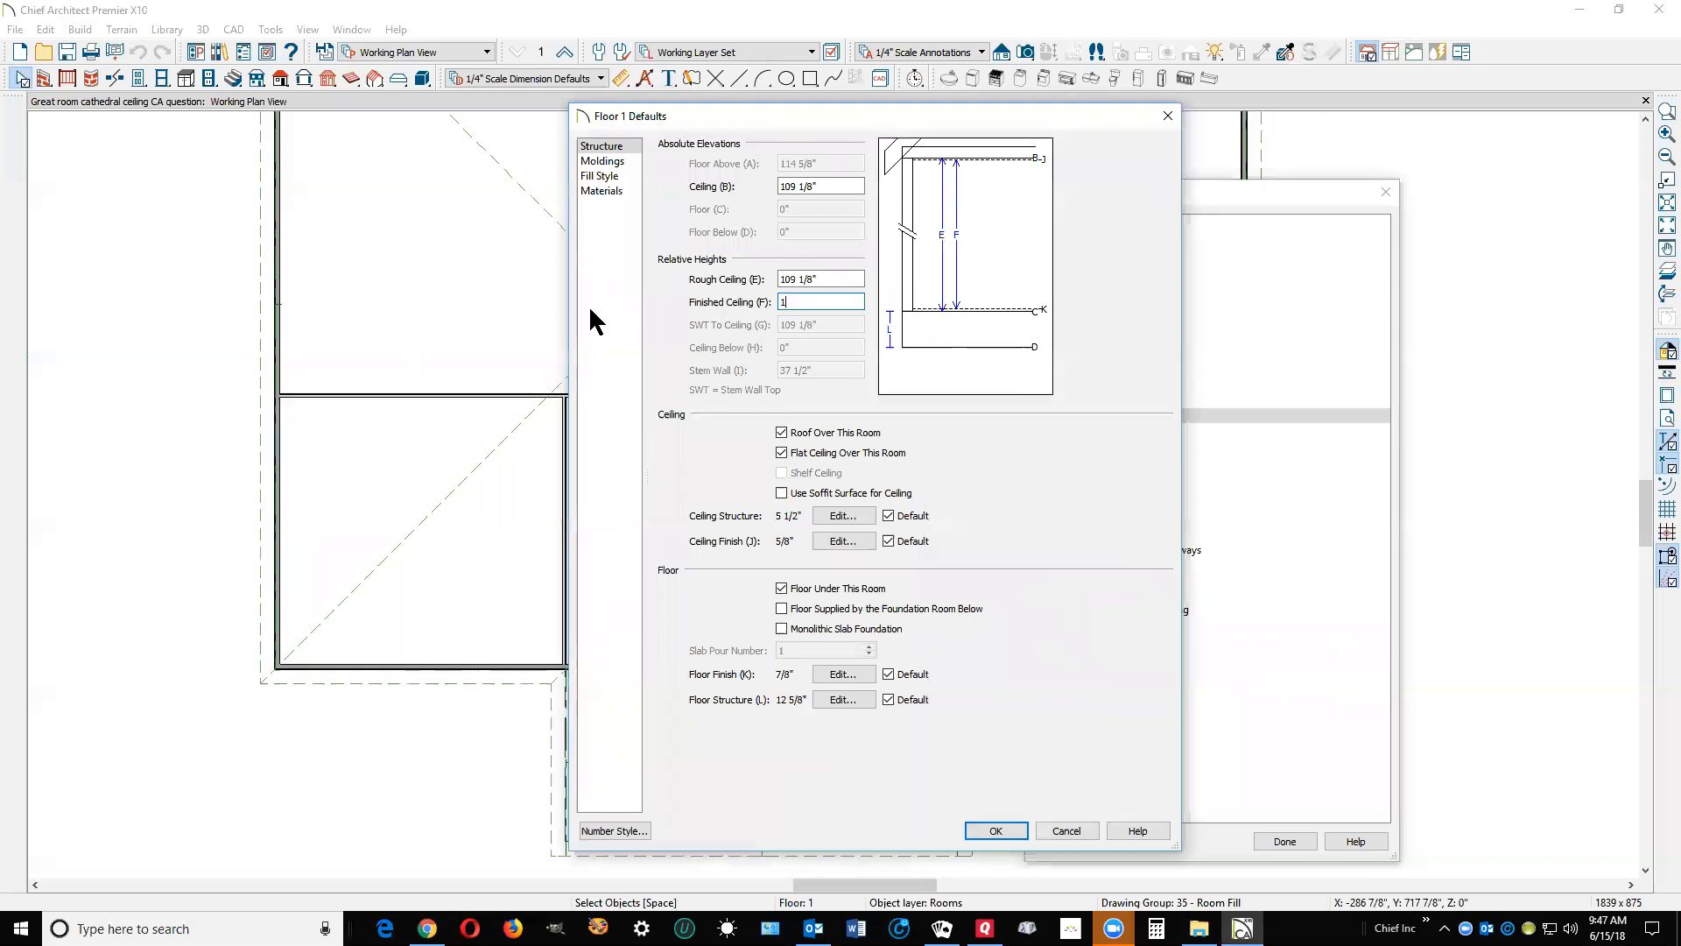
left_click(982, 828)
left_click(1285, 841)
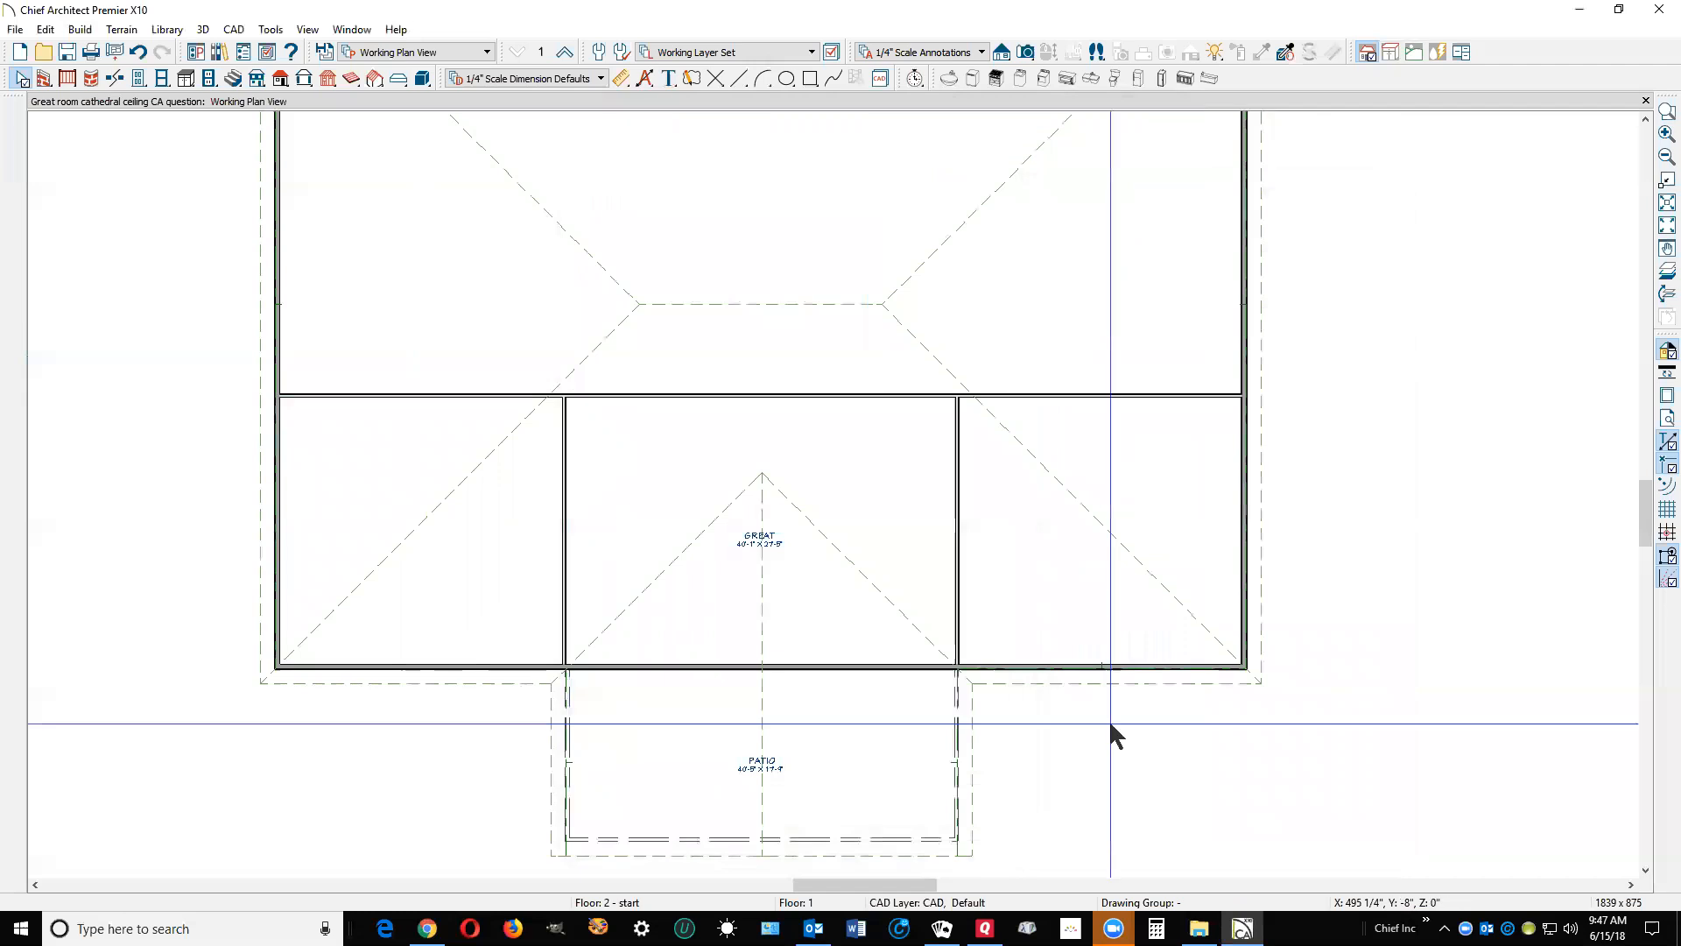
Step: Check the roof options of the invisible wall along the Patio's outer edge
scroll(1036, 571, "down", 2)
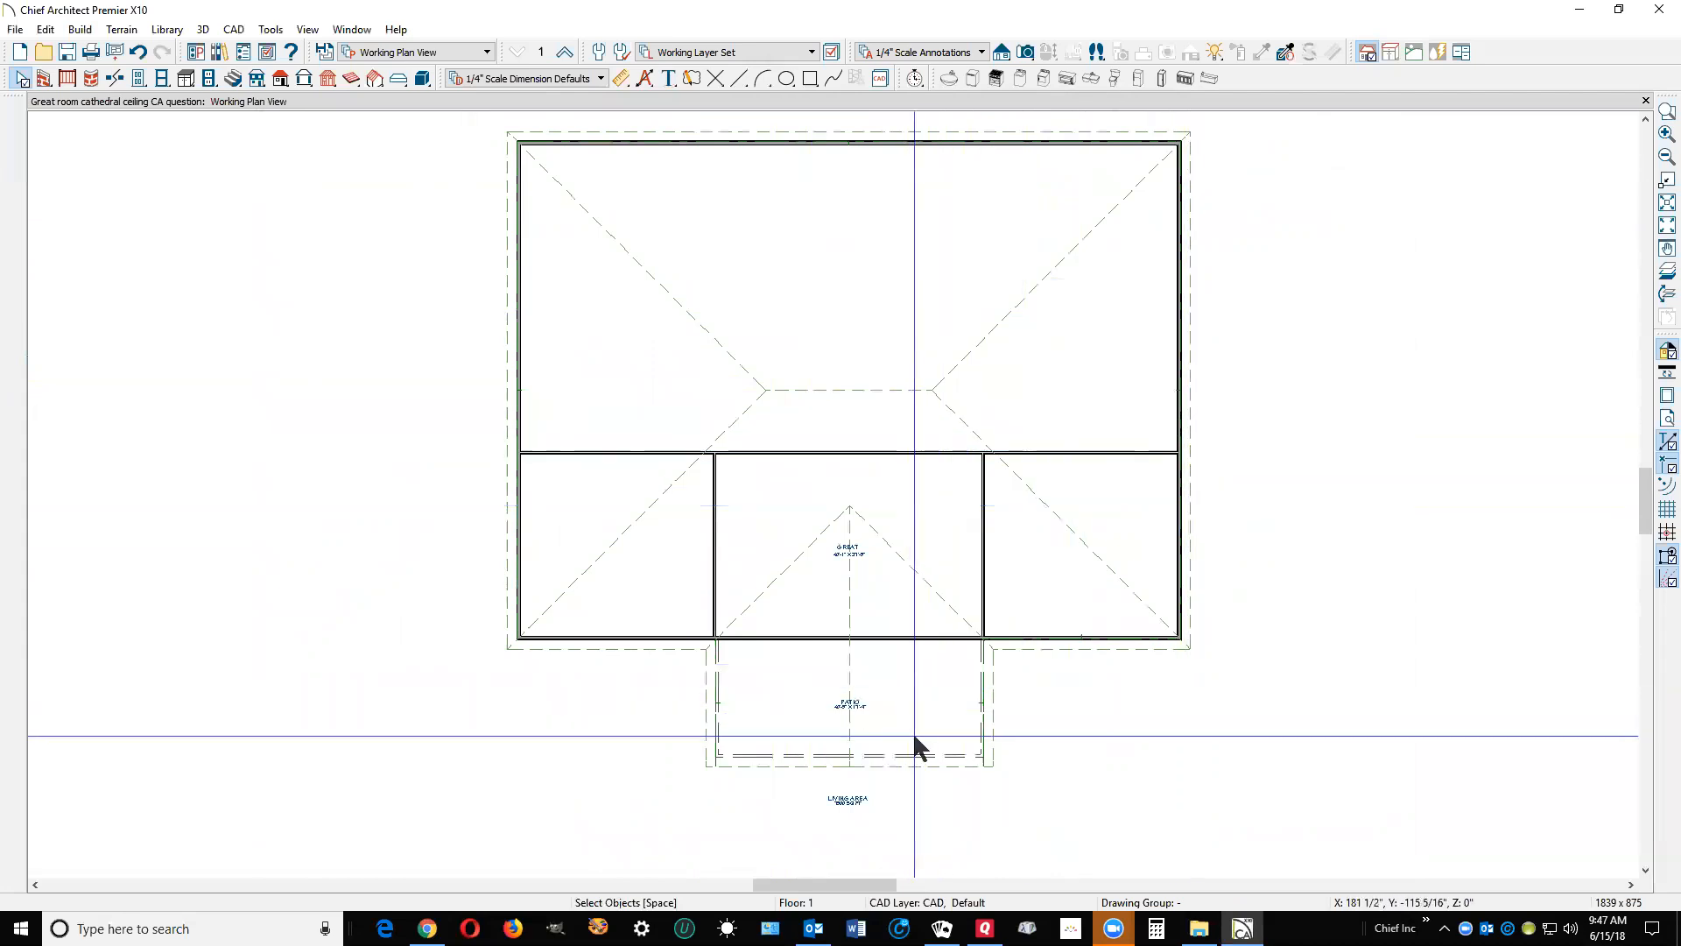
left_click(933, 755)
double_click(932, 753)
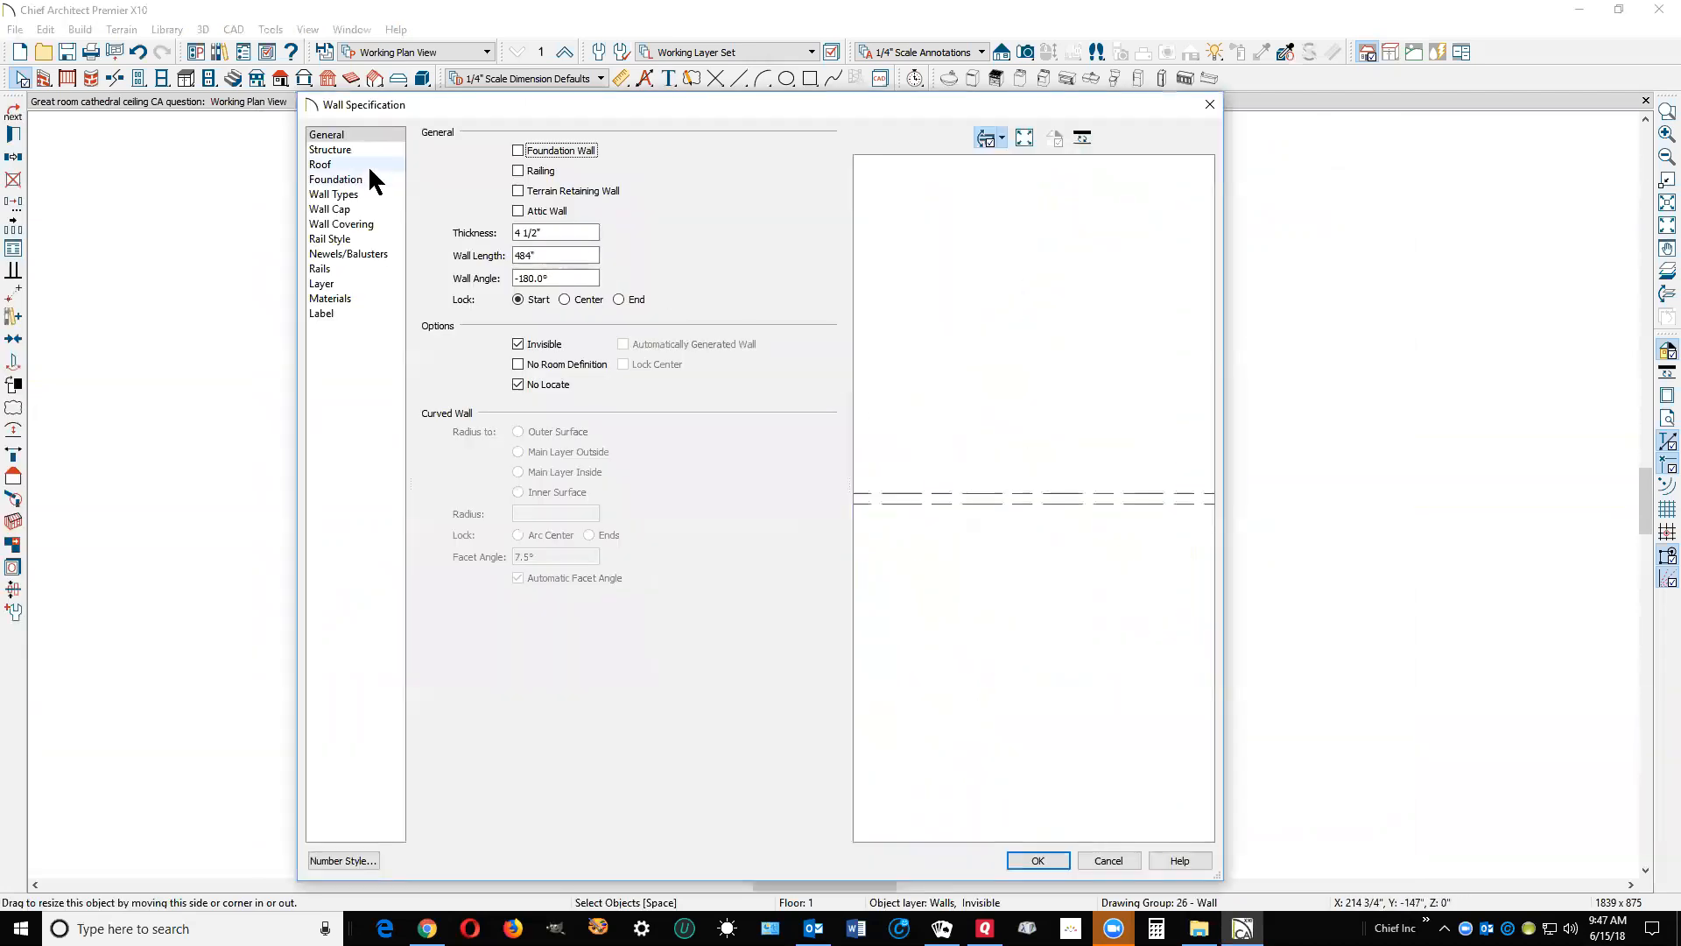
left_click(328, 164)
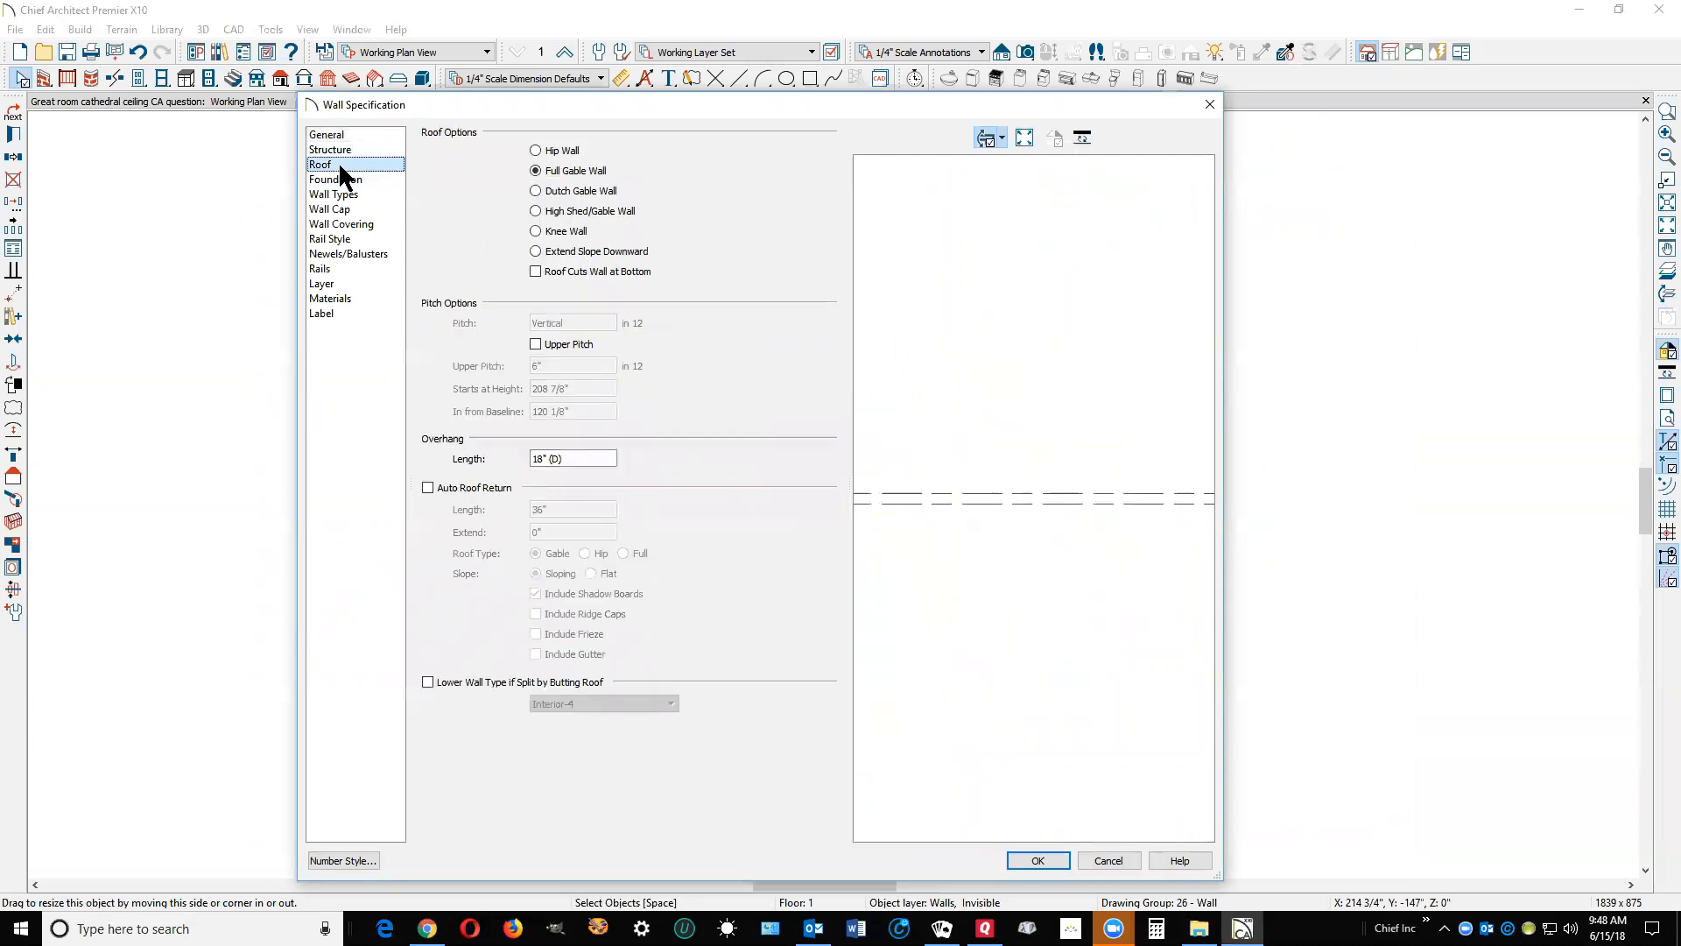
left_click(1085, 859)
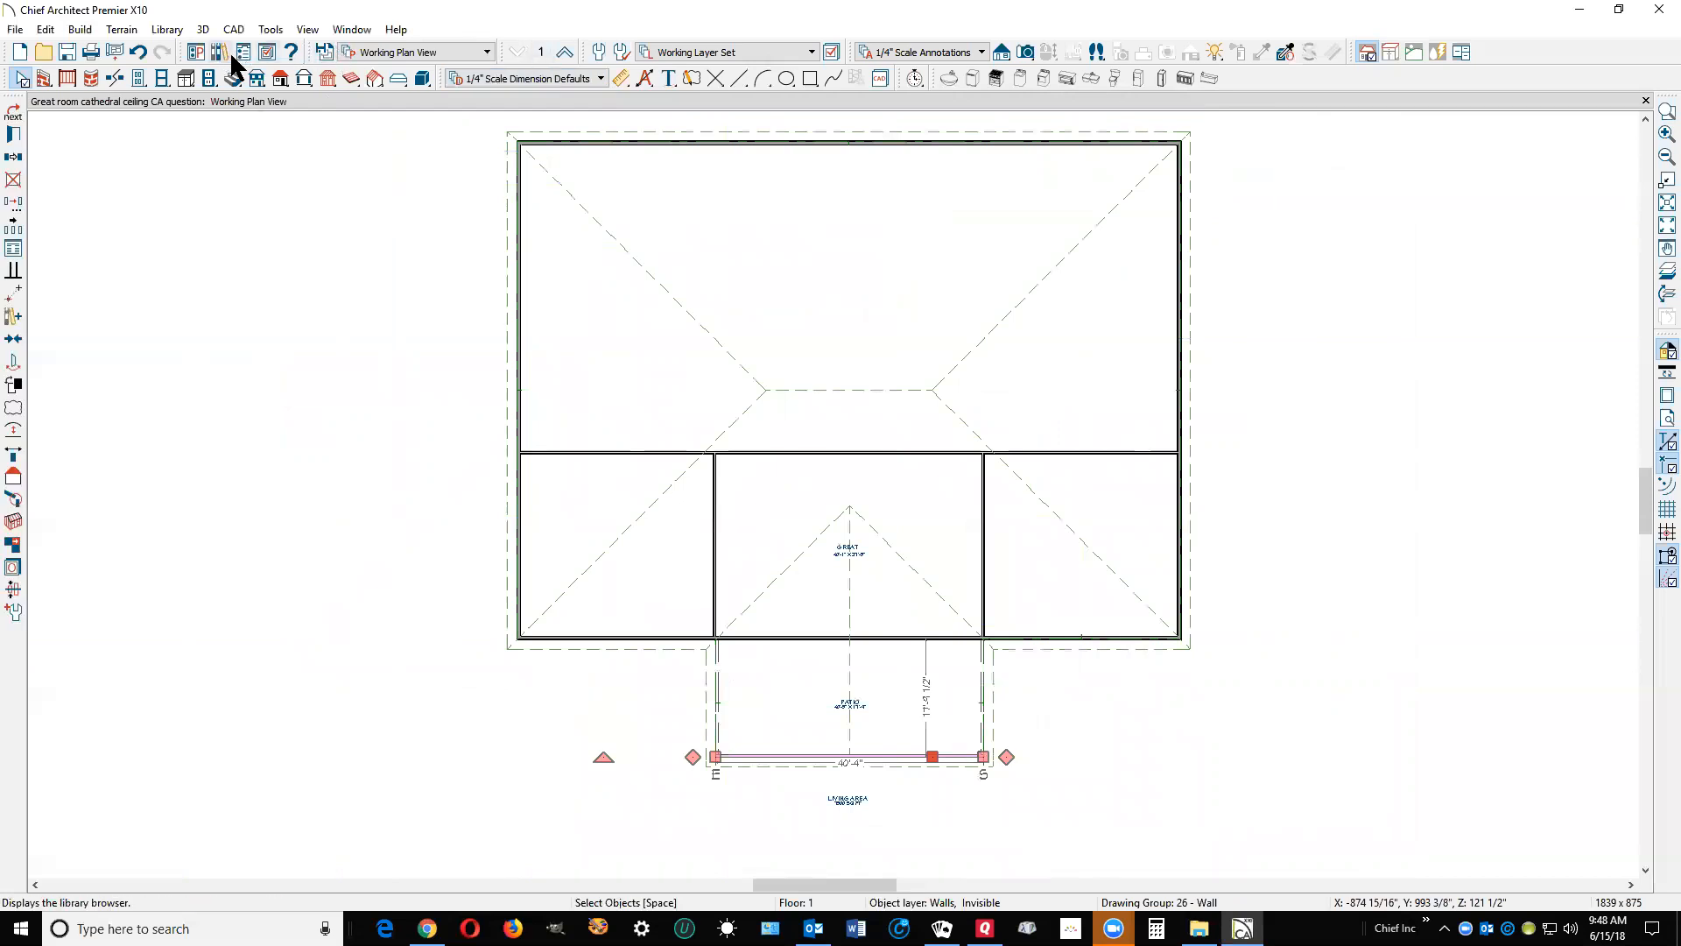
Step: Rebuild the roof planes over the whole plan with the existing roof settings
left_click(746, 54)
left_click(649, 104)
left_click(282, 78)
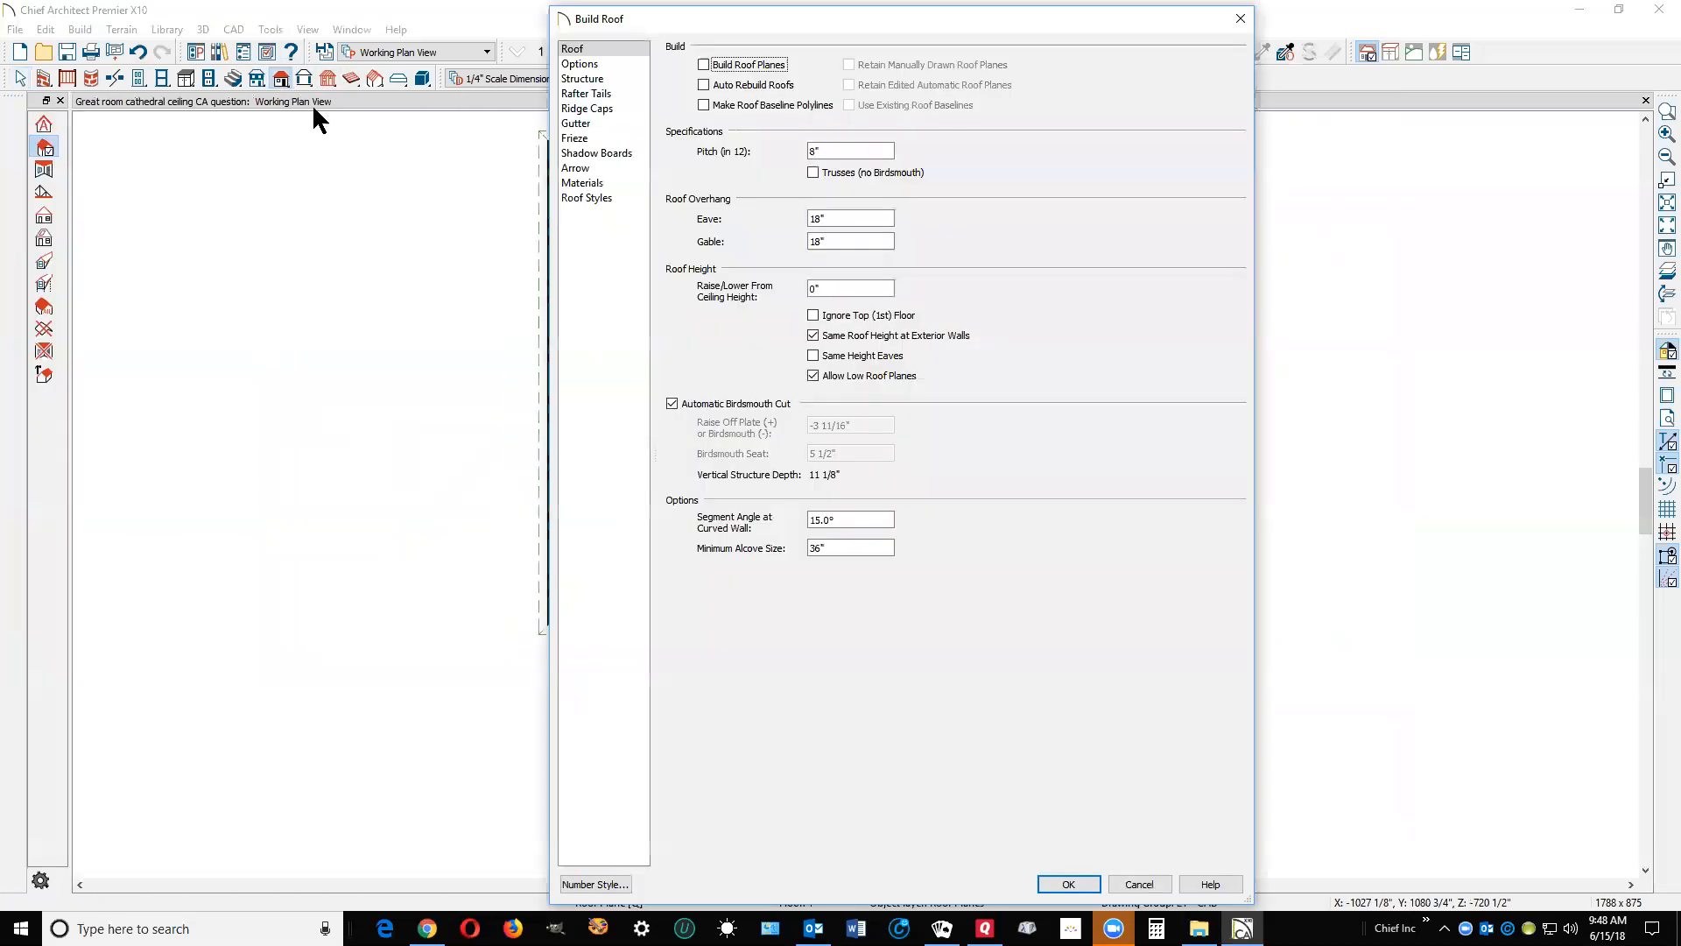
left_click(704, 64)
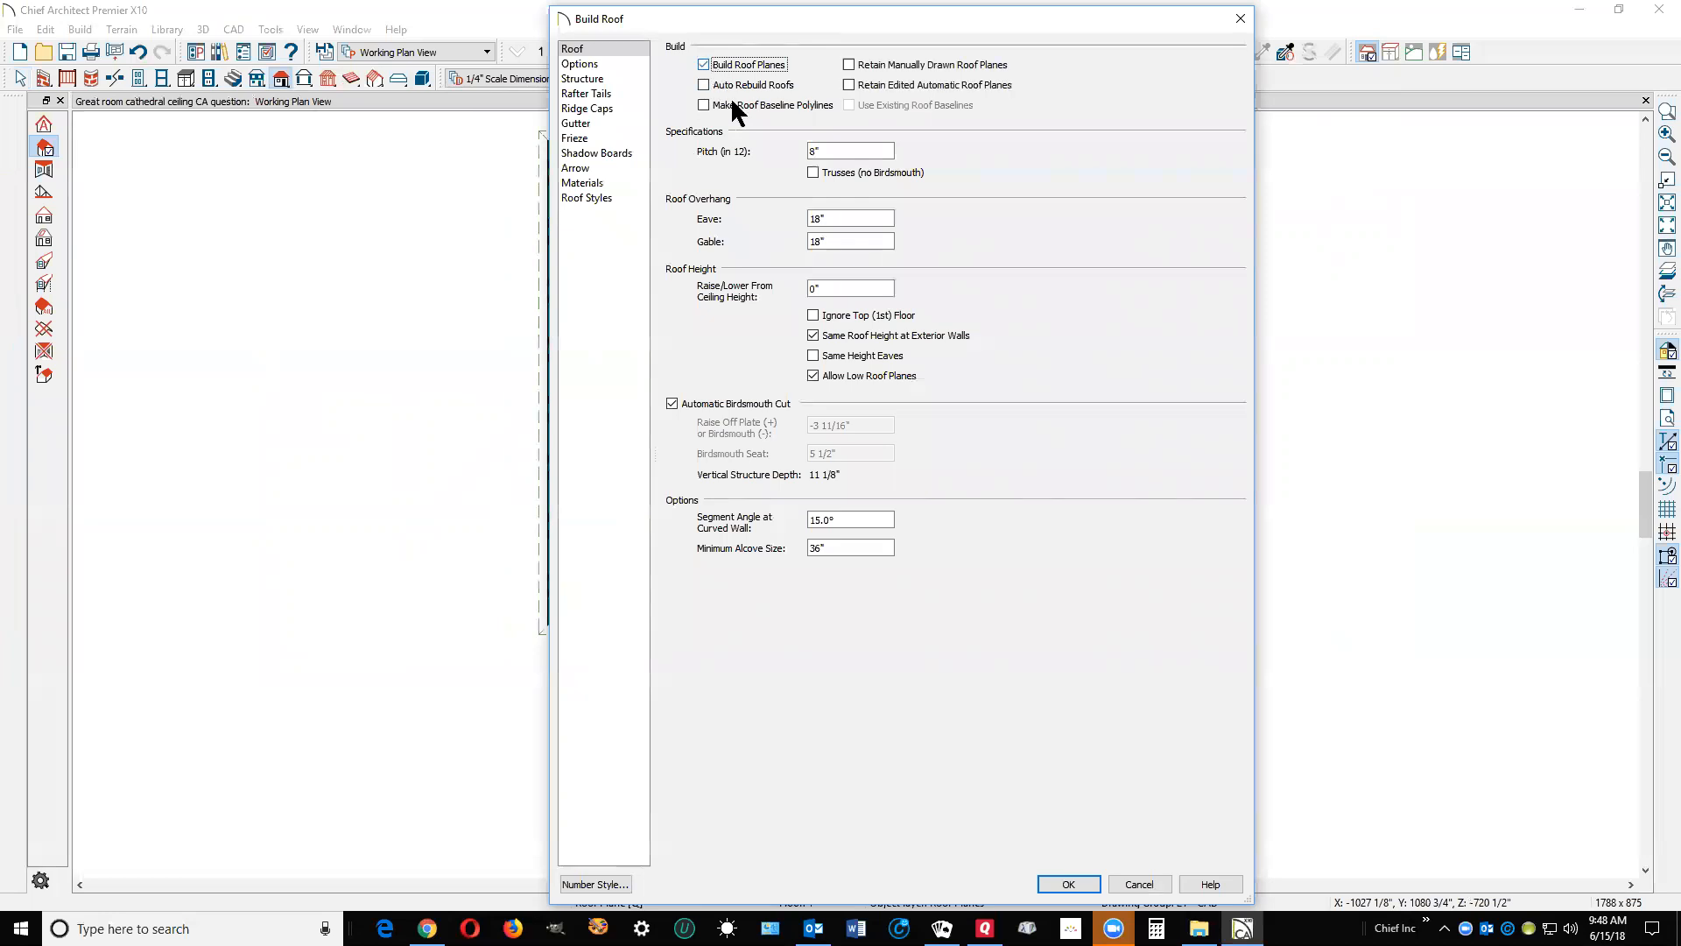
left_click(1070, 884)
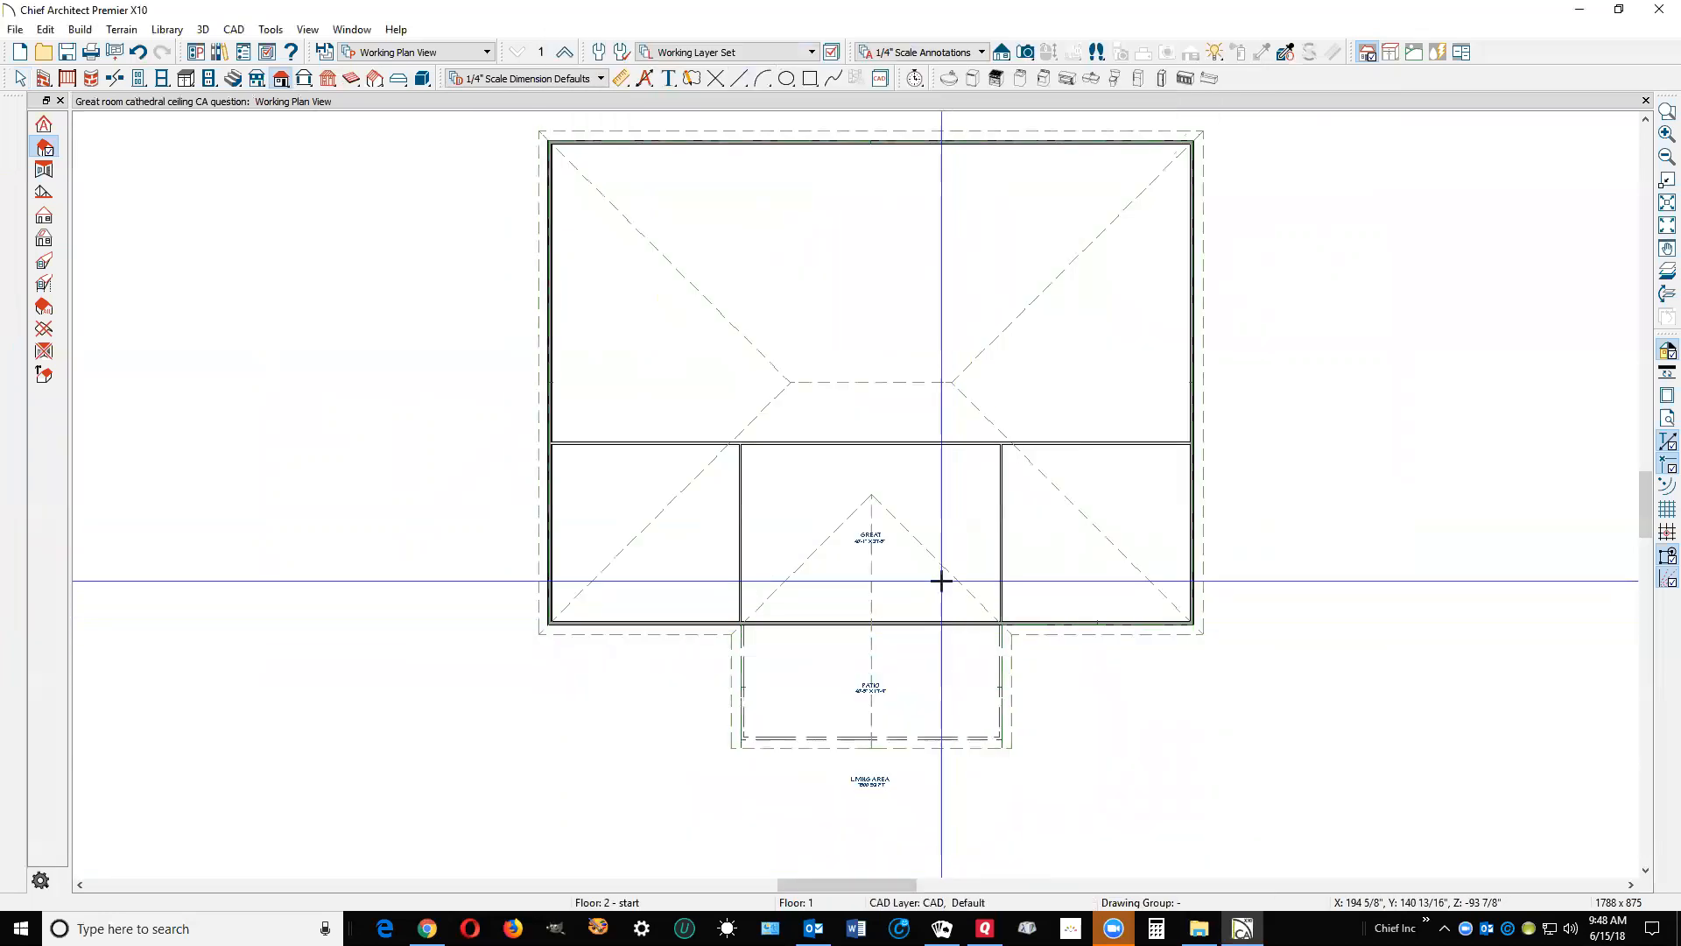
Step: Reset the finished ceiling height of the room to the right of the Great room to the floor default
key("space")
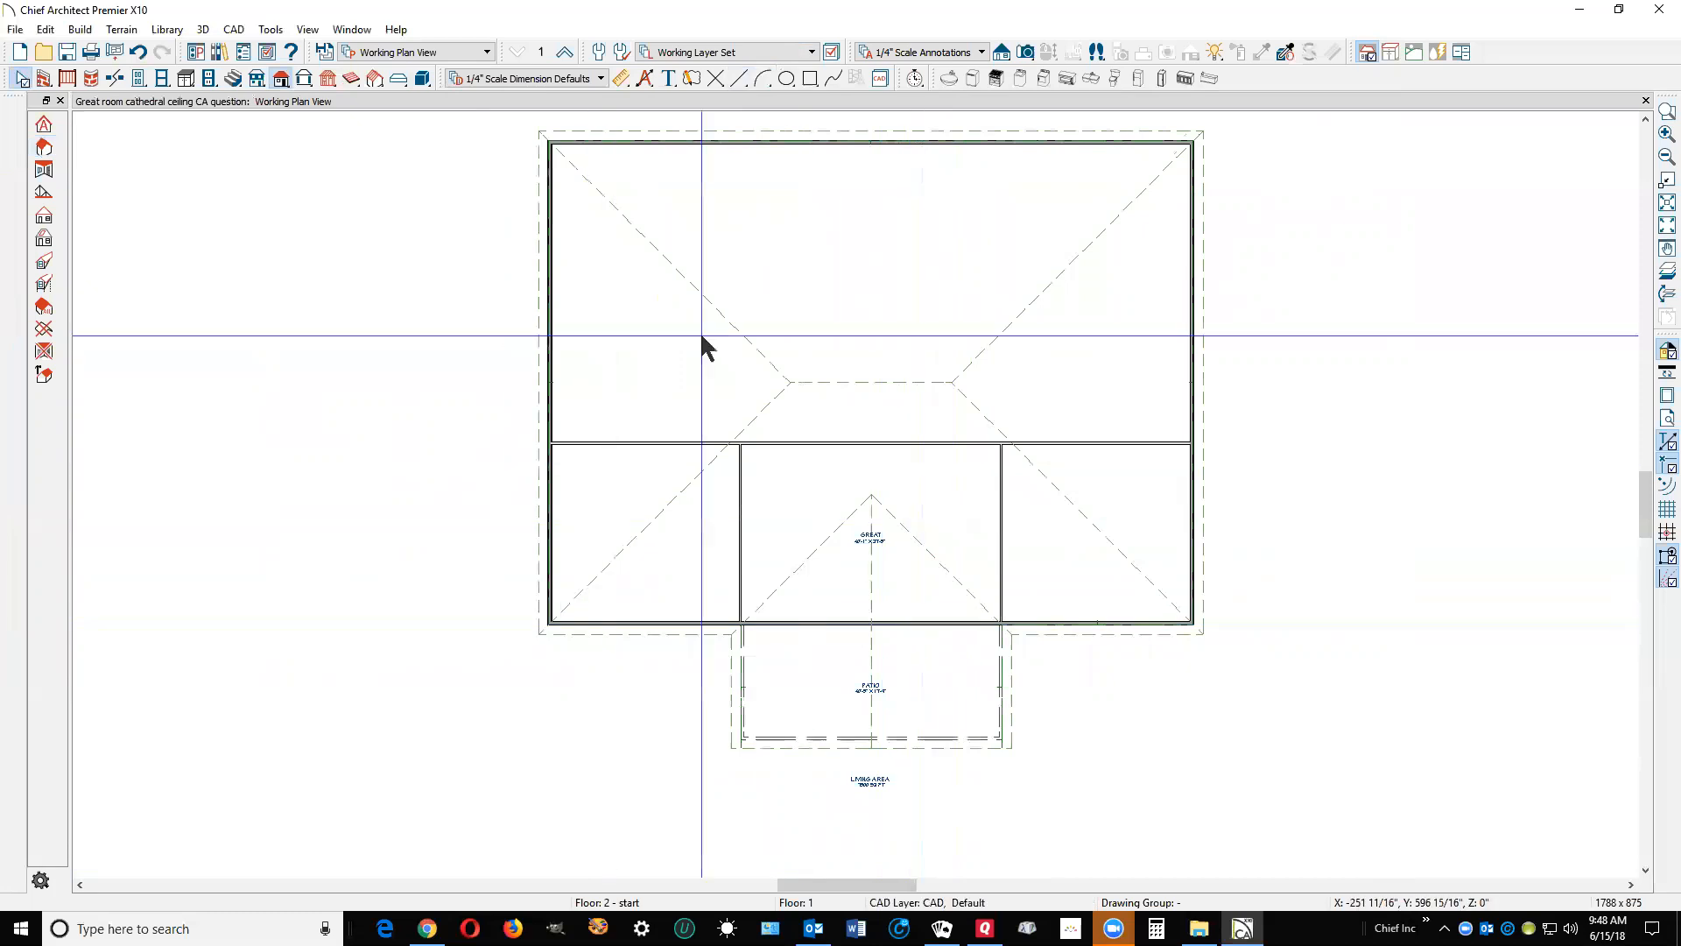
double_click(1087, 561)
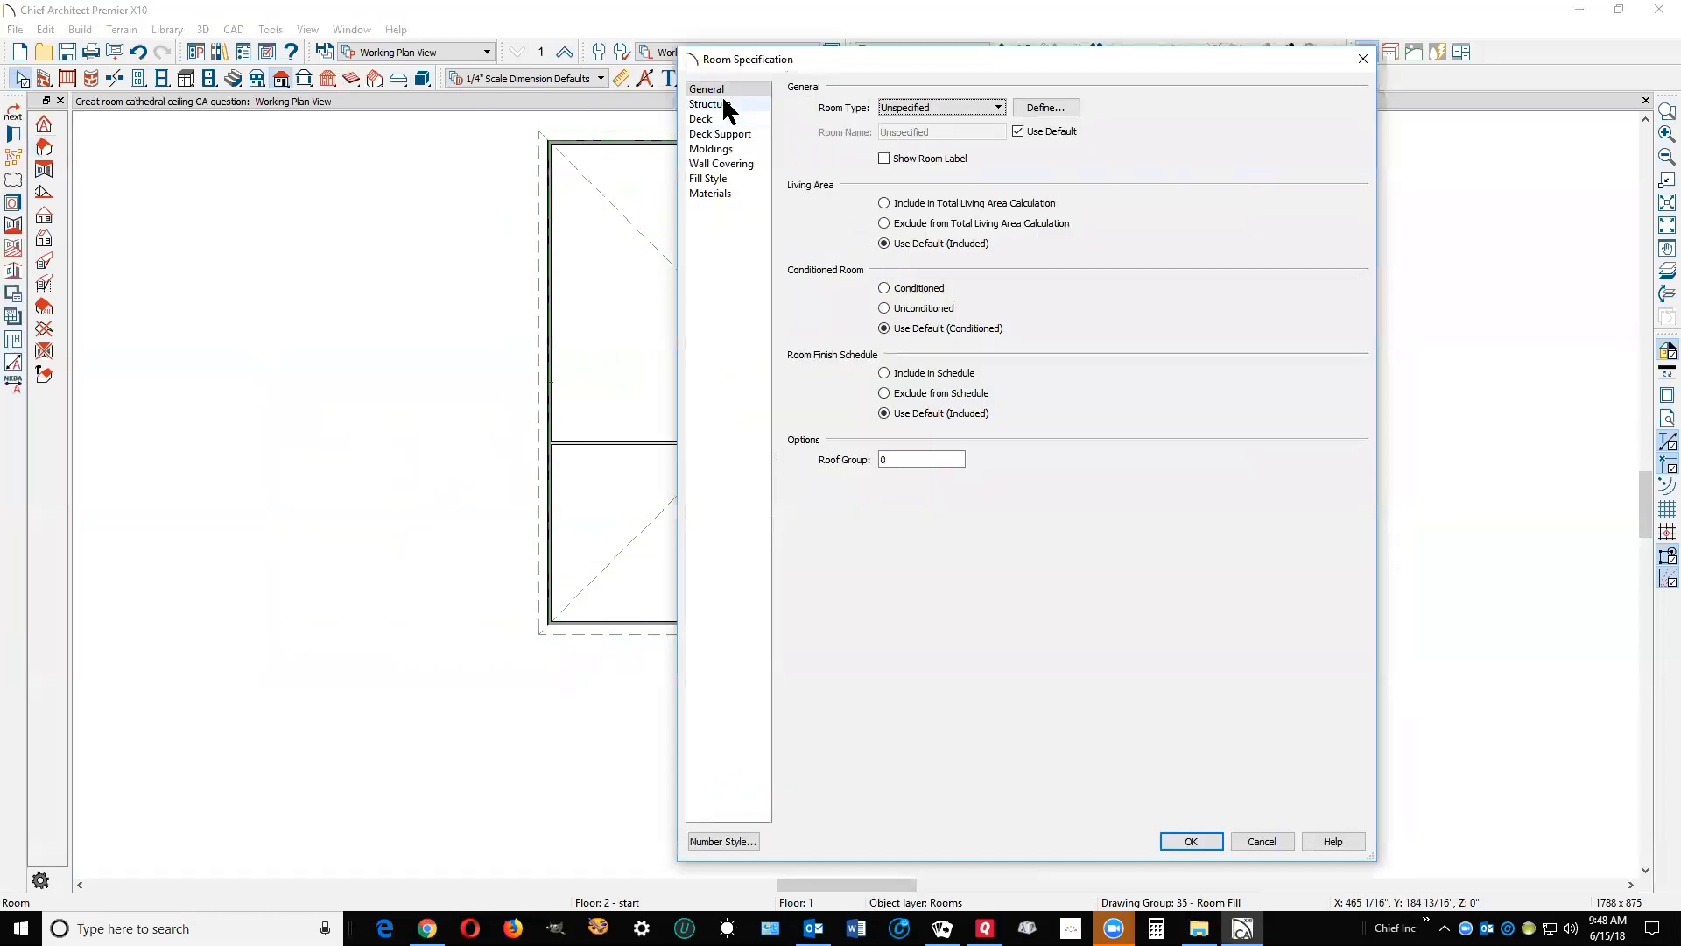
left_click(725, 105)
left_click(1006, 245)
left_click(1191, 840)
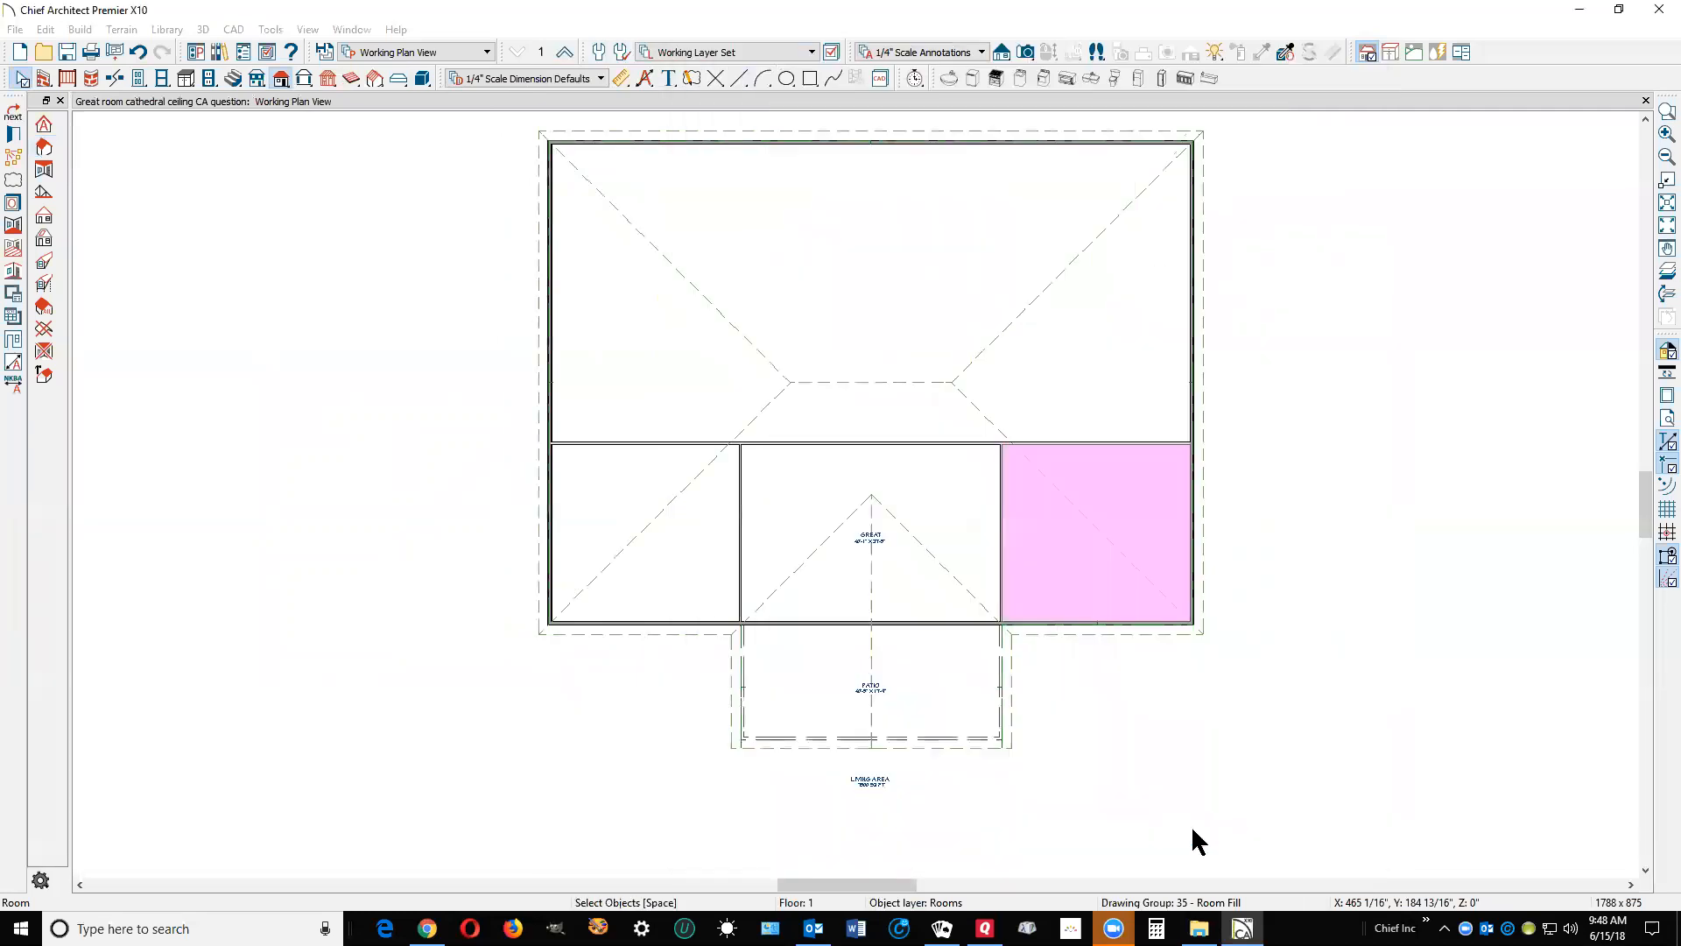
Step: Reset the finished ceiling height of the large room behind the Great room to the 120-inch default
left_click(1124, 375)
double_click(807, 323)
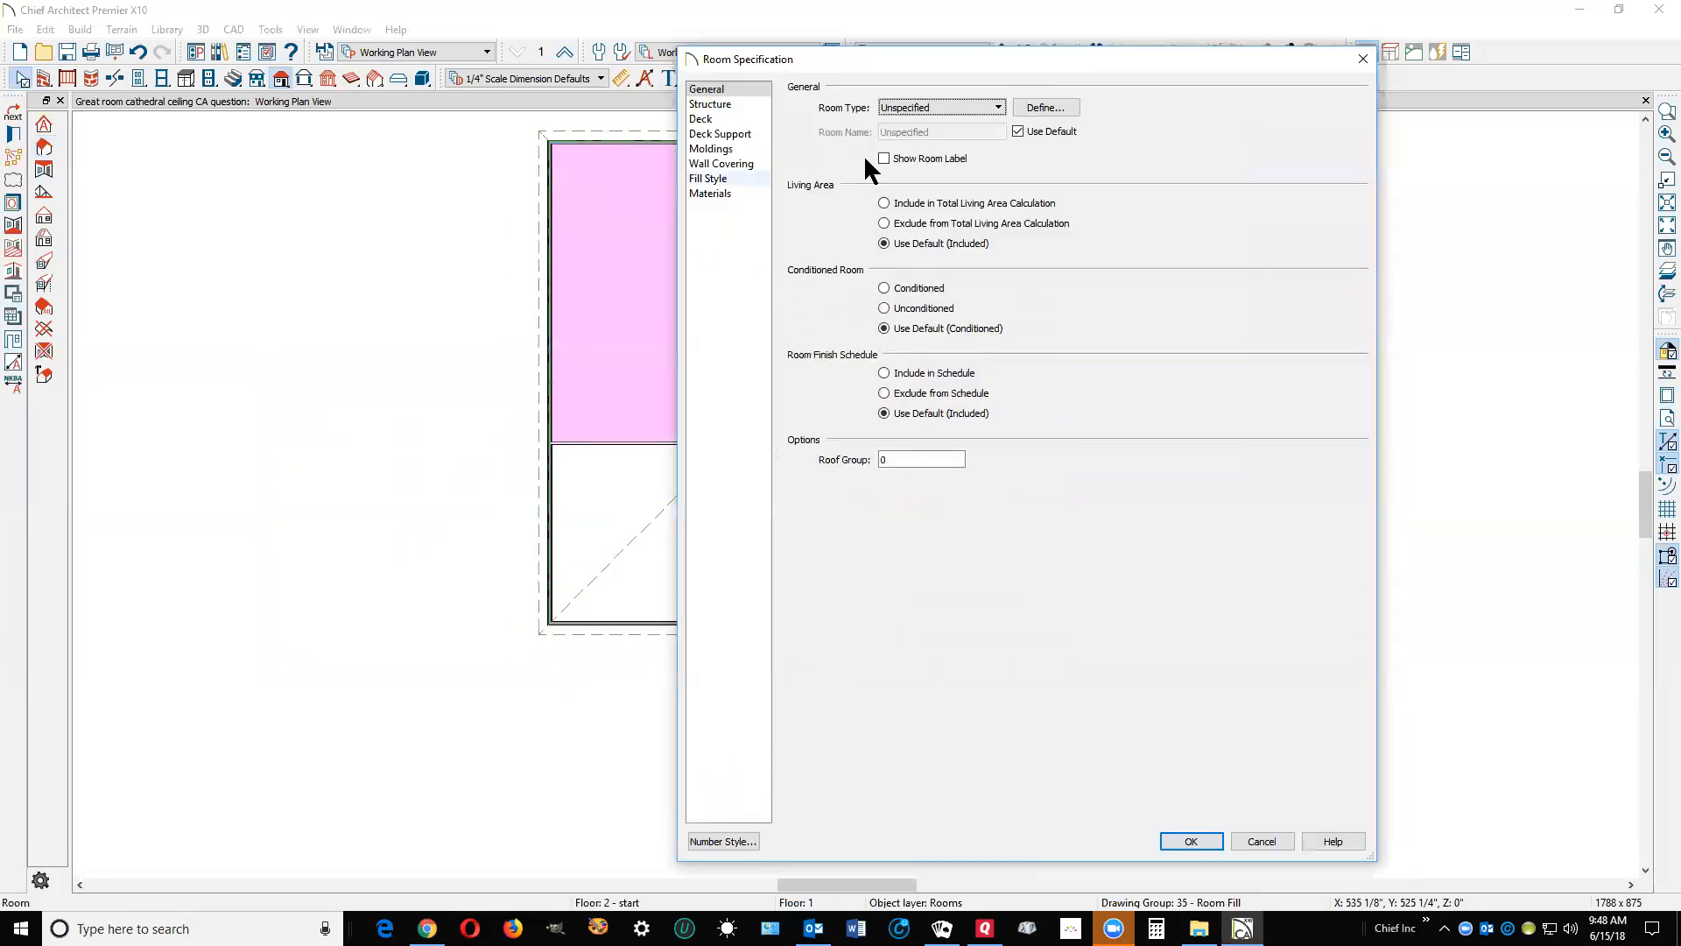
left_click(723, 105)
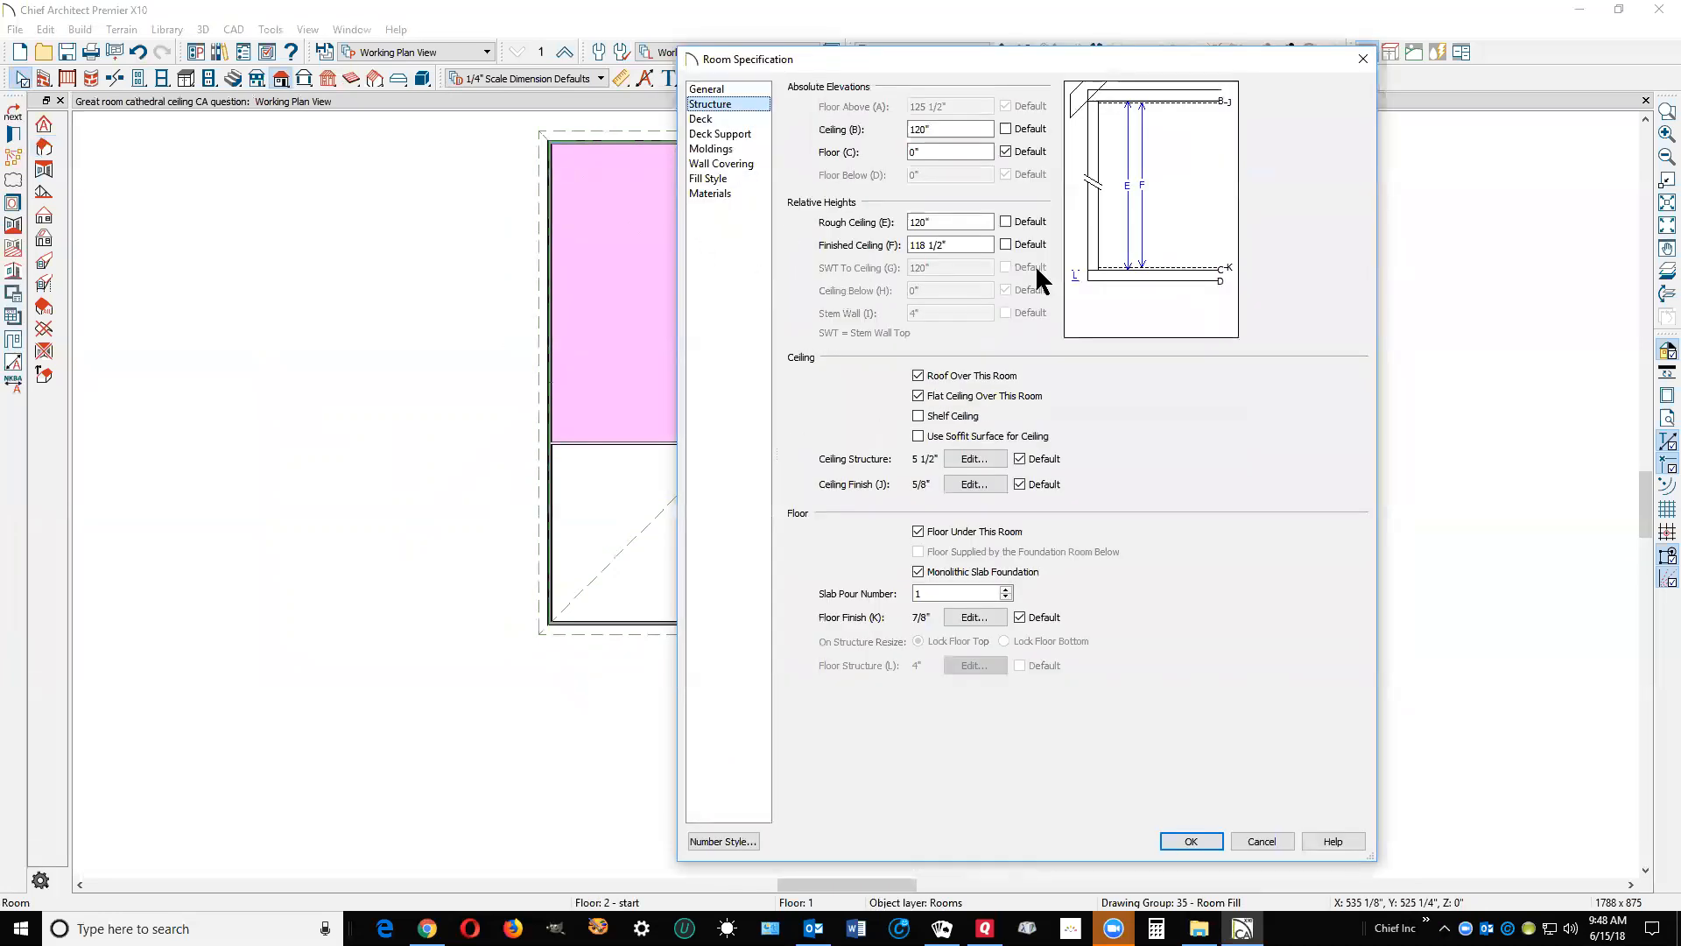
left_click(1006, 244)
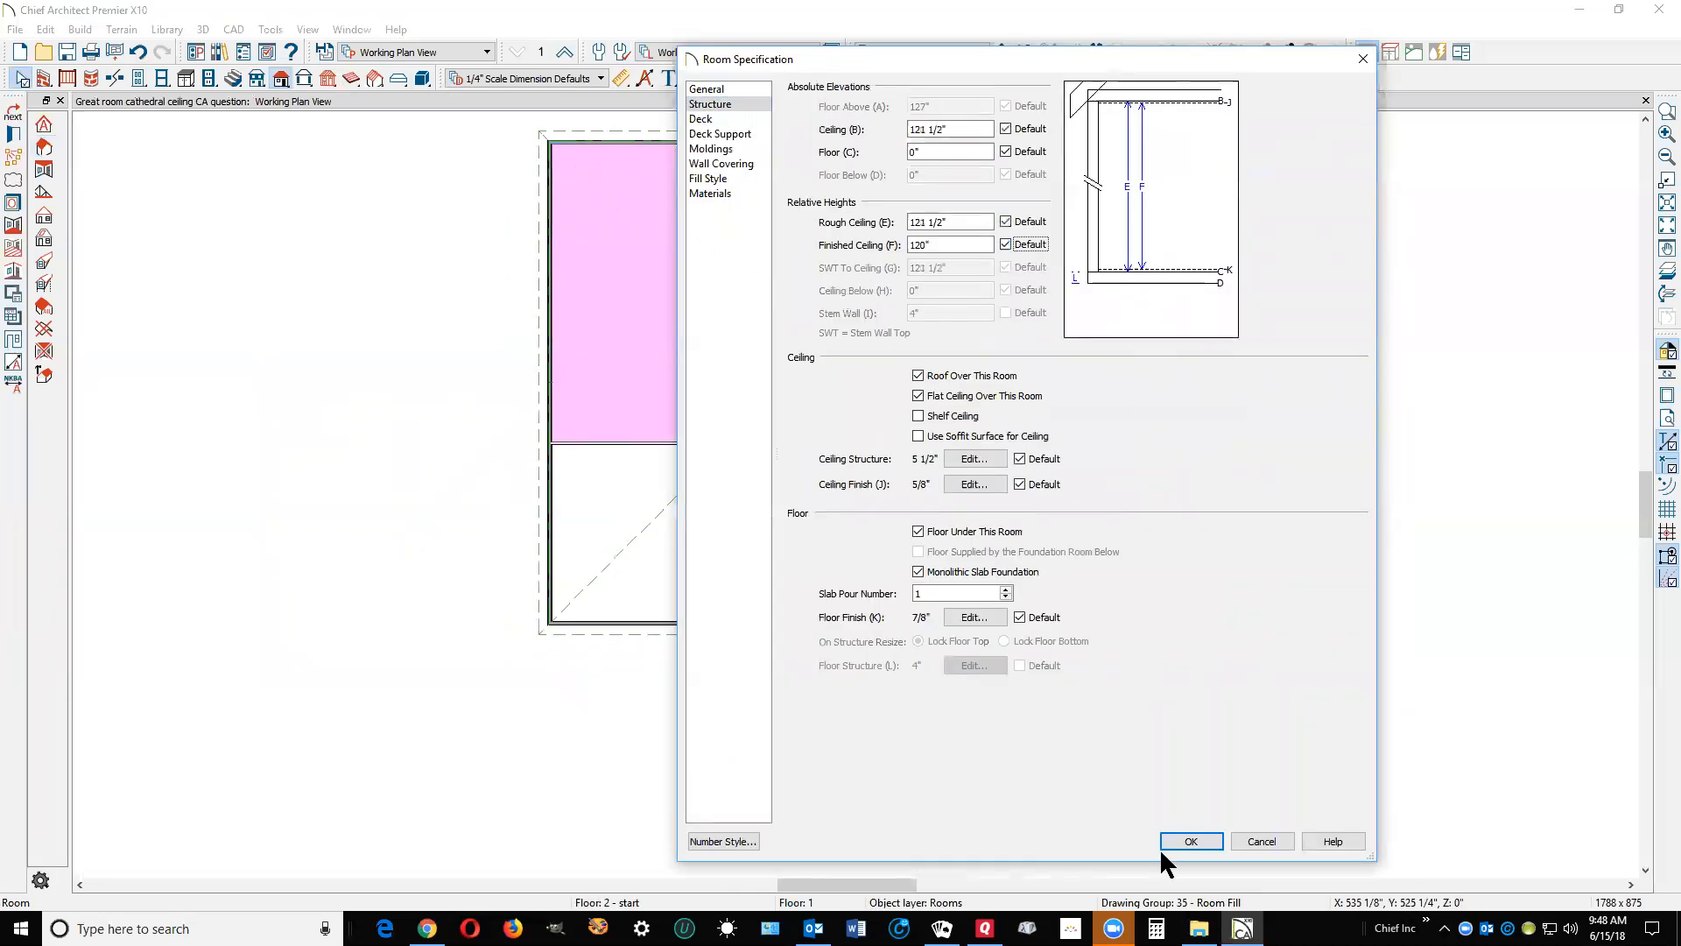
left_click(1191, 841)
Step: Reset the finished ceiling height of the room to the left of the Great room to the 120-inch default
double_click(683, 563)
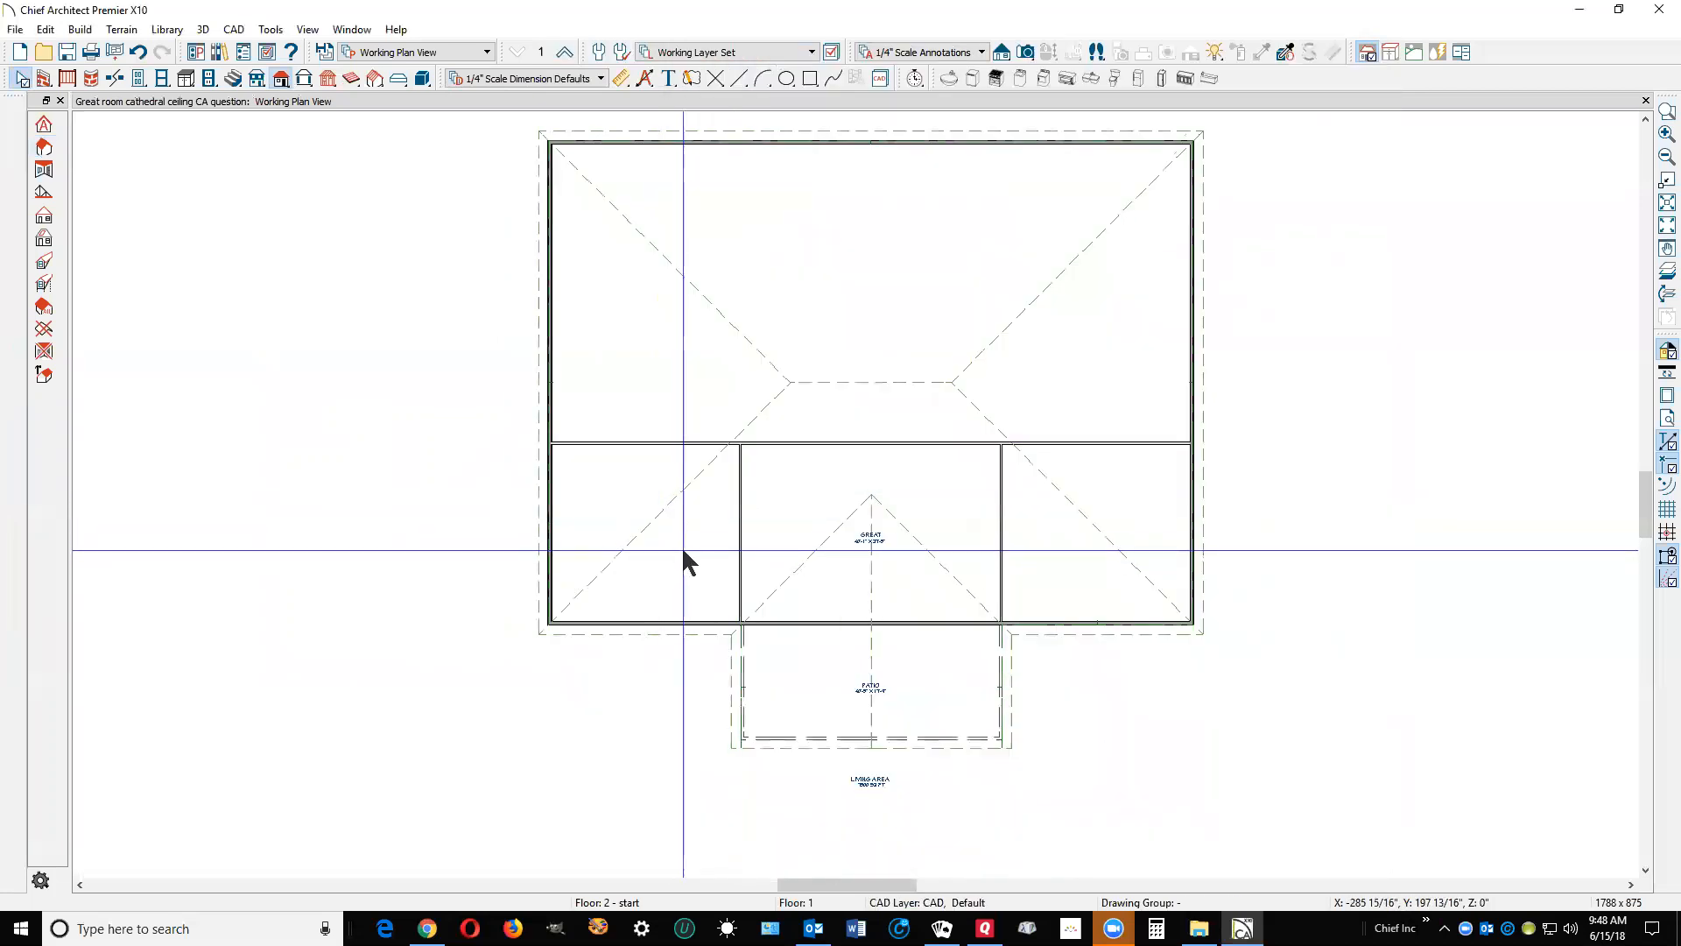
left_click(729, 103)
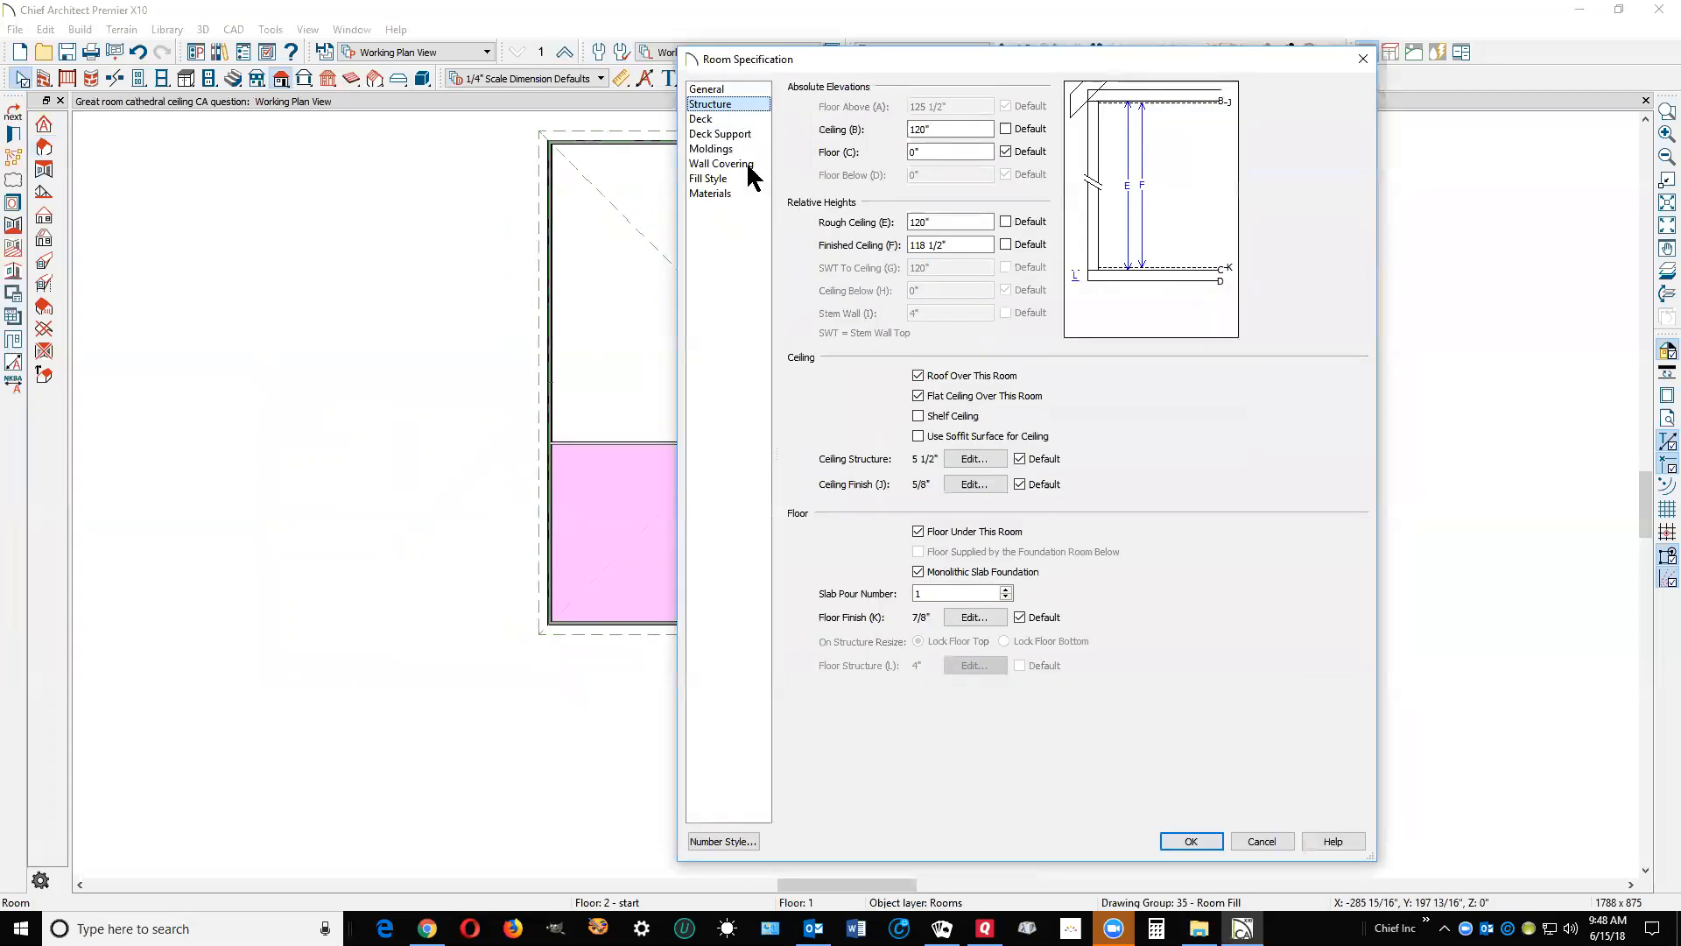
left_click(1006, 246)
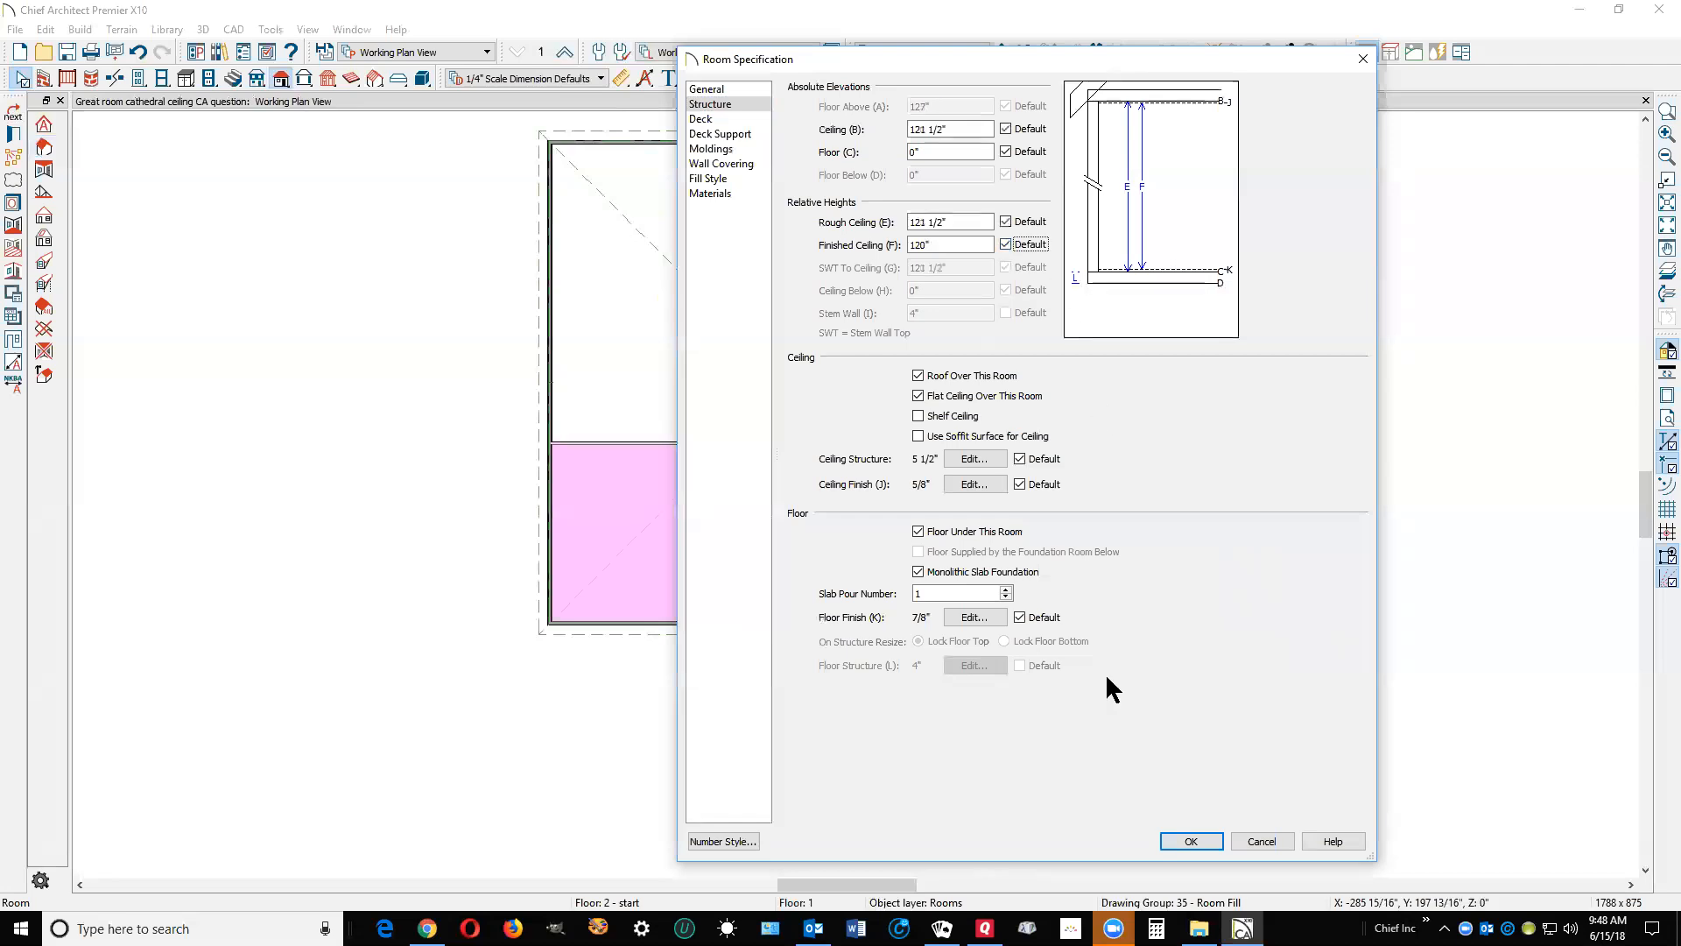
left_click(1191, 840)
Step: Reset the Great room's finished ceiling height to the floor default
double_click(938, 510)
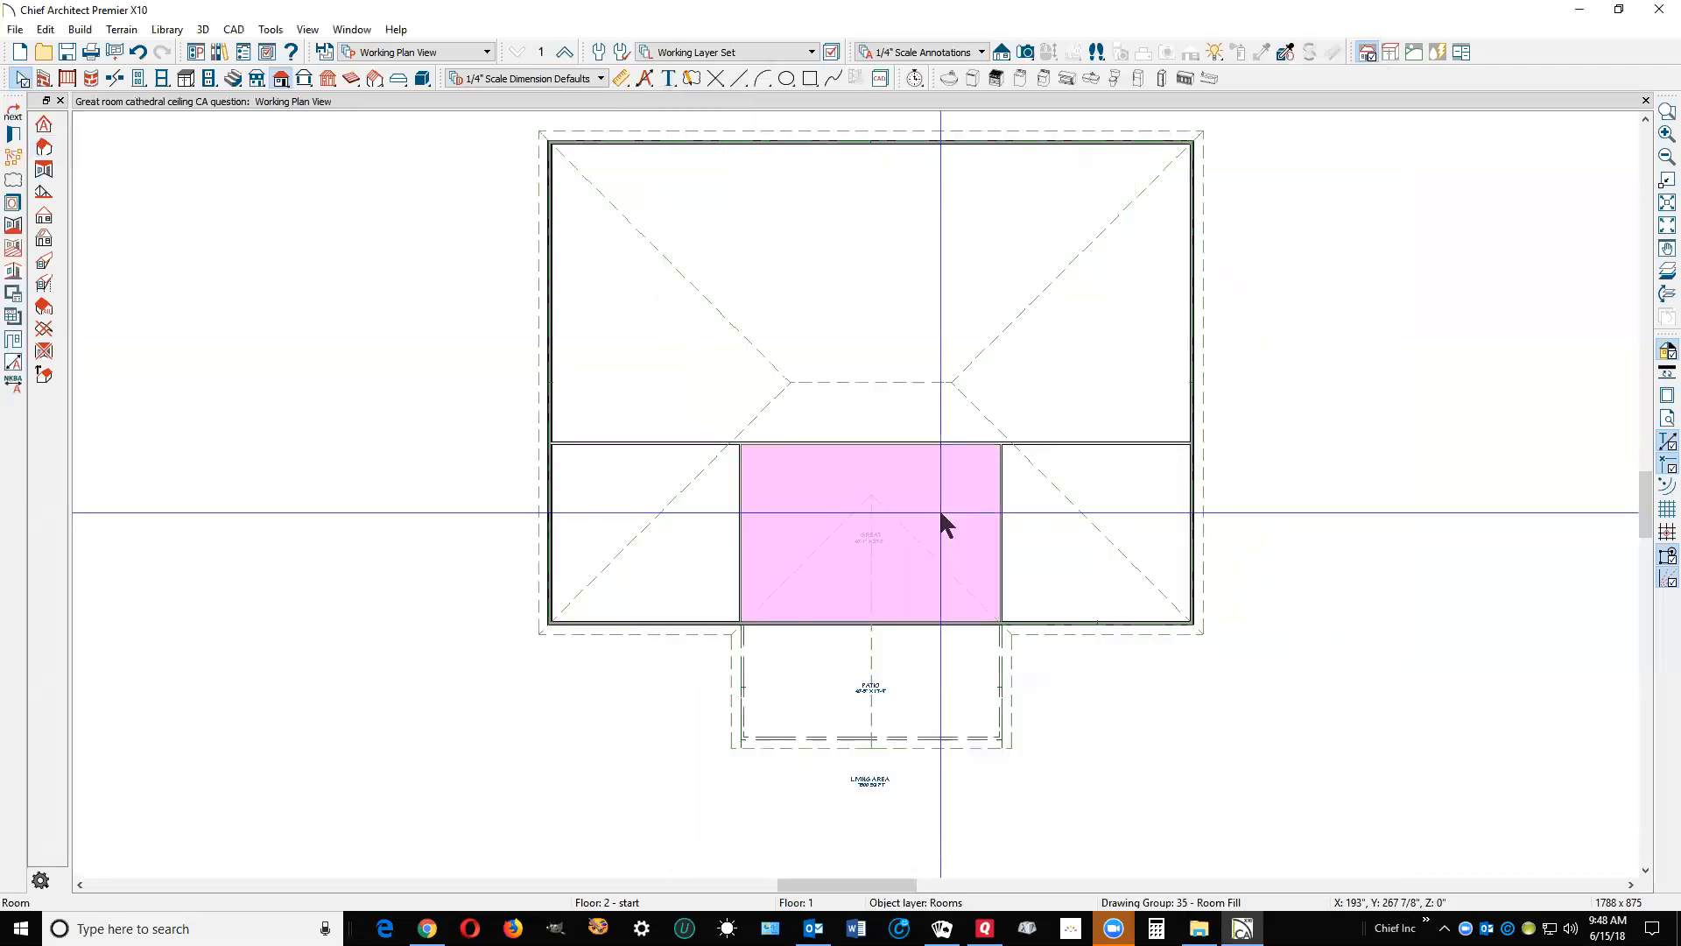
left_click(709, 105)
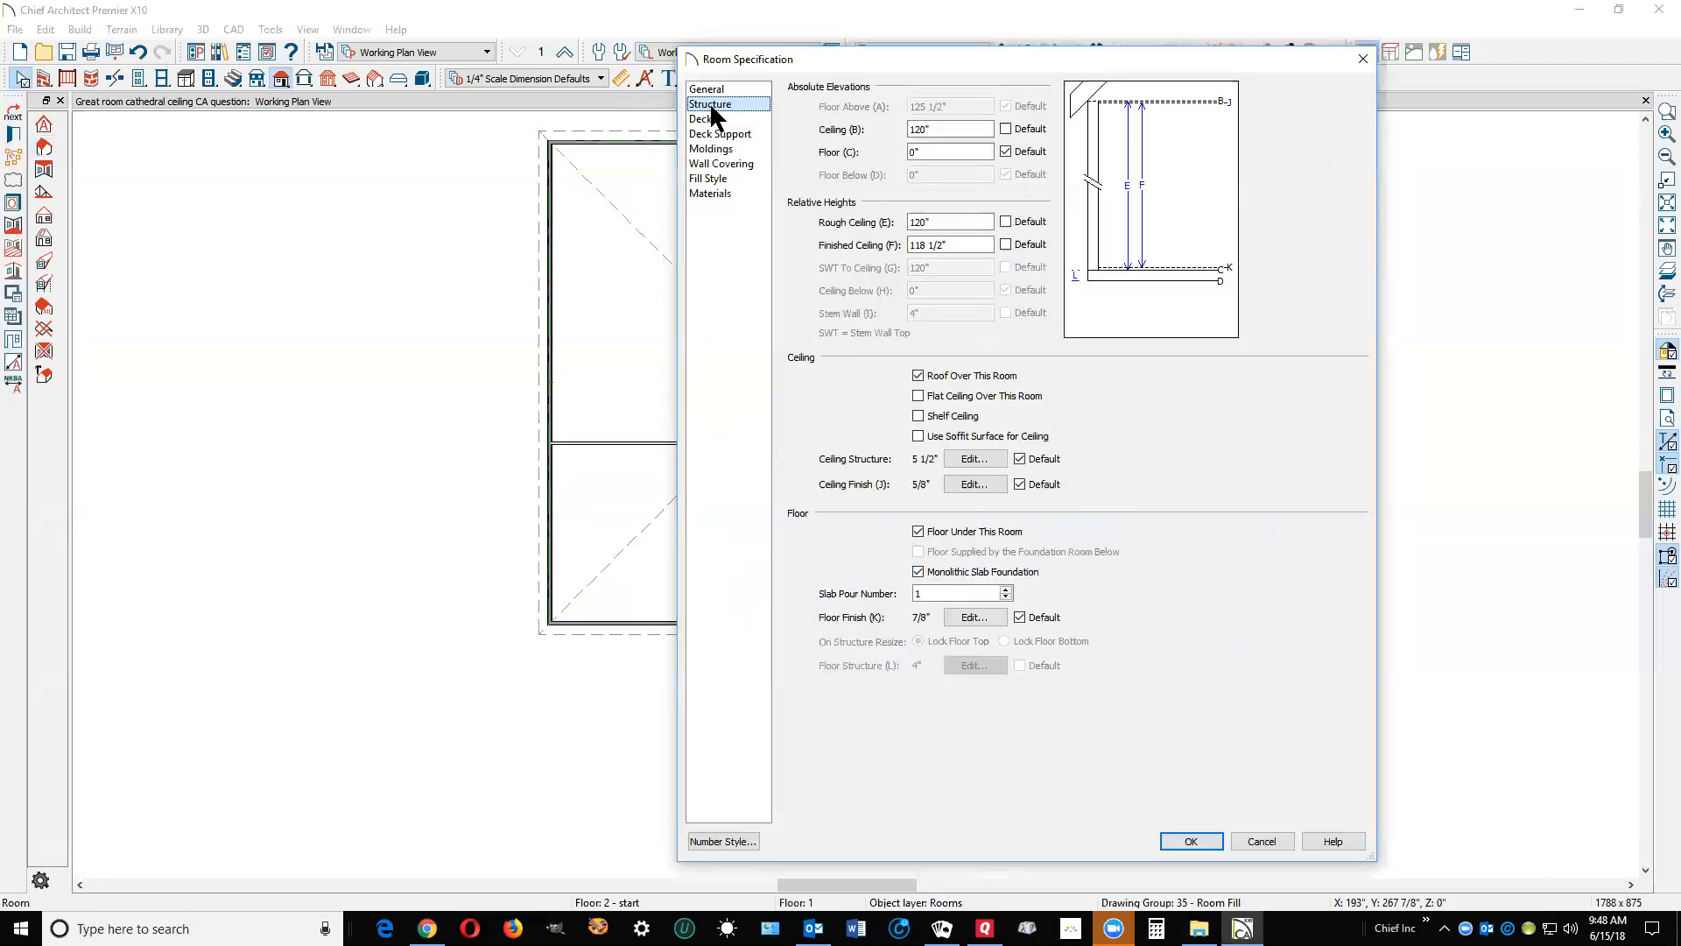
left_click(1015, 245)
left_click(1184, 842)
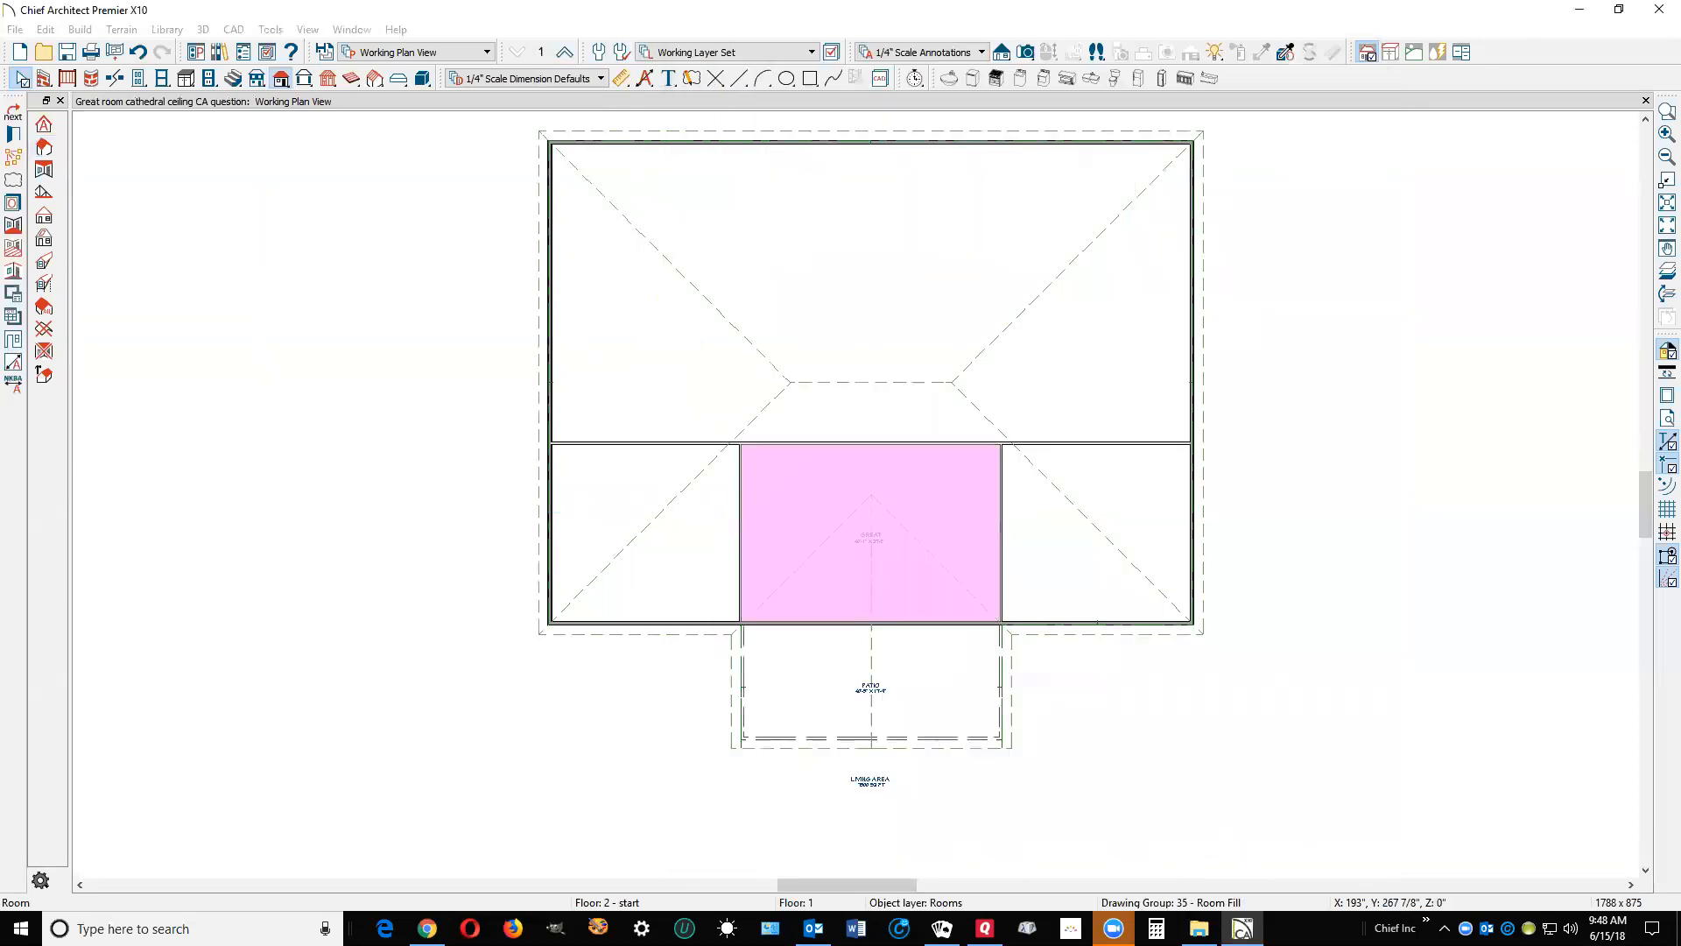
Step: Reset the Patio's finished ceiling height to the floor default
double_click(913, 670)
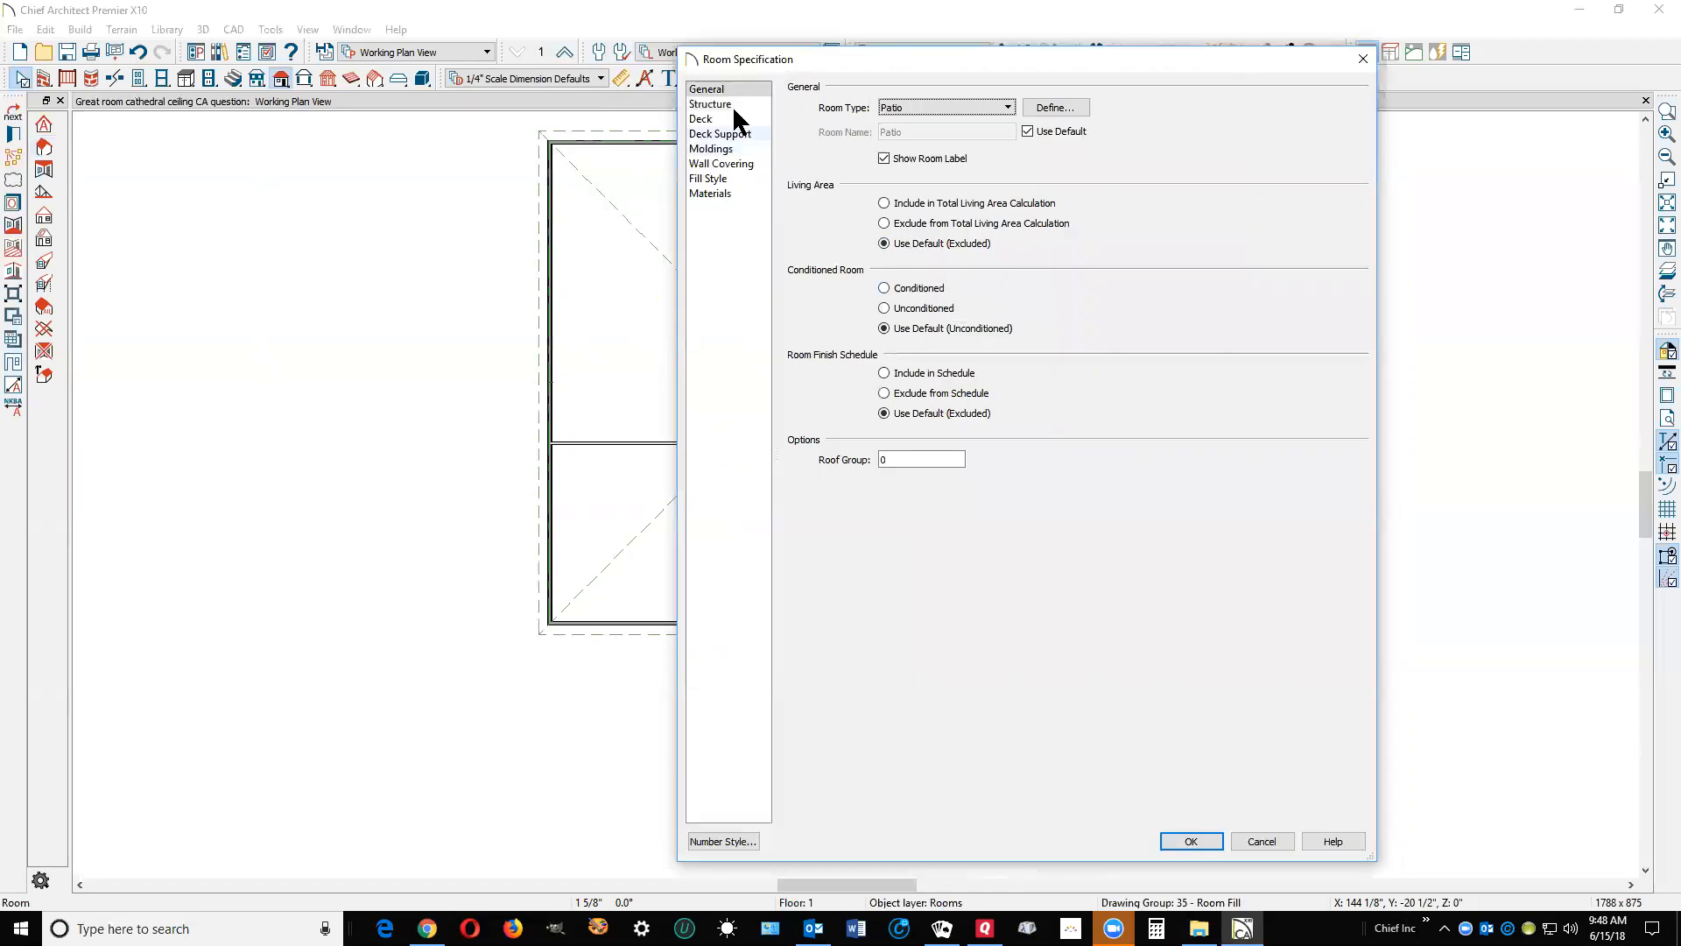
left_click(711, 104)
left_click(1007, 244)
left_click(1191, 841)
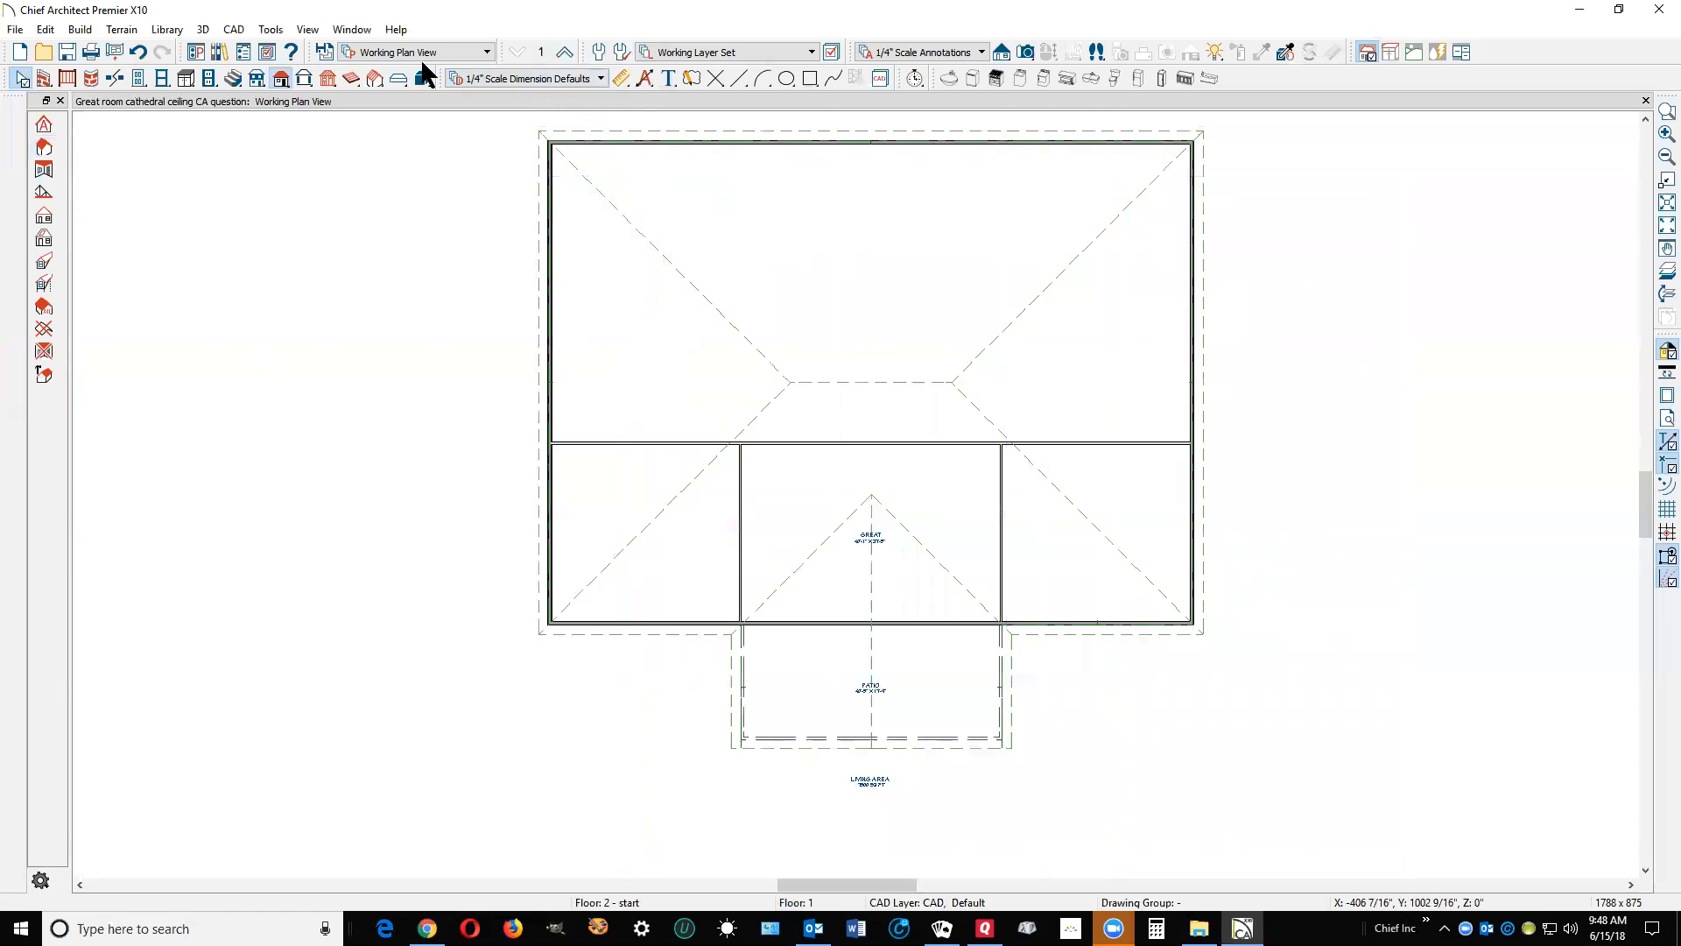
Step: Rebuild the roof planes for the corrected ceiling heights, keeping the 8-in-12 pitch and 18-inch overhangs
left_click(281, 78)
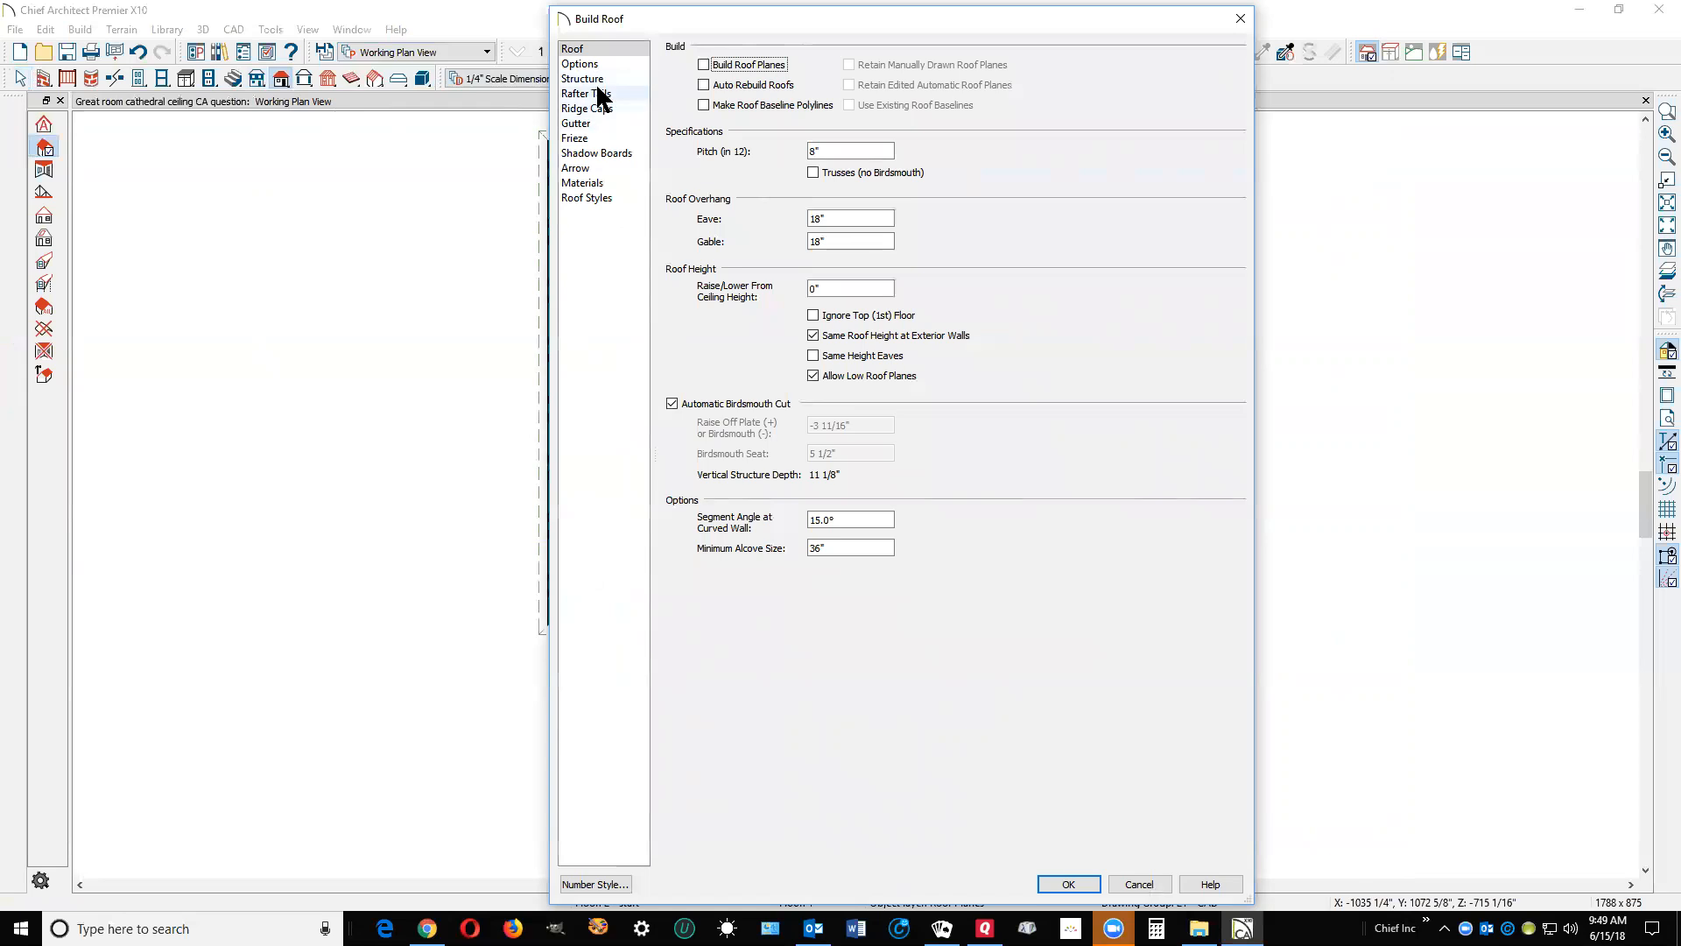
left_click(708, 65)
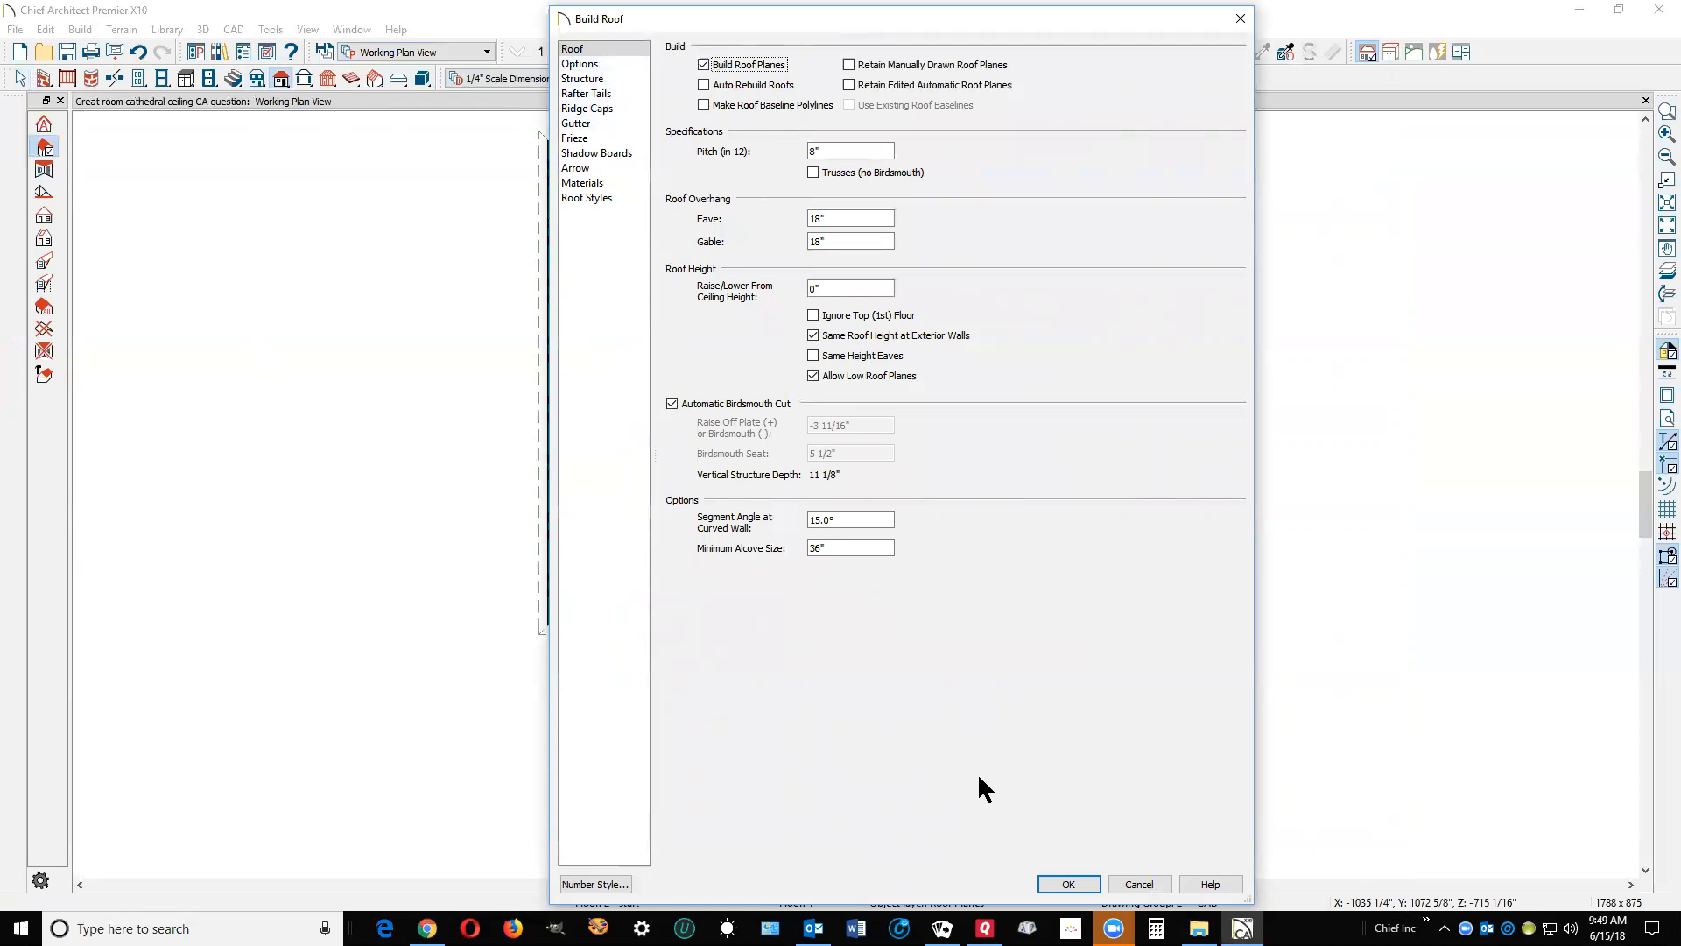
left_click(1084, 884)
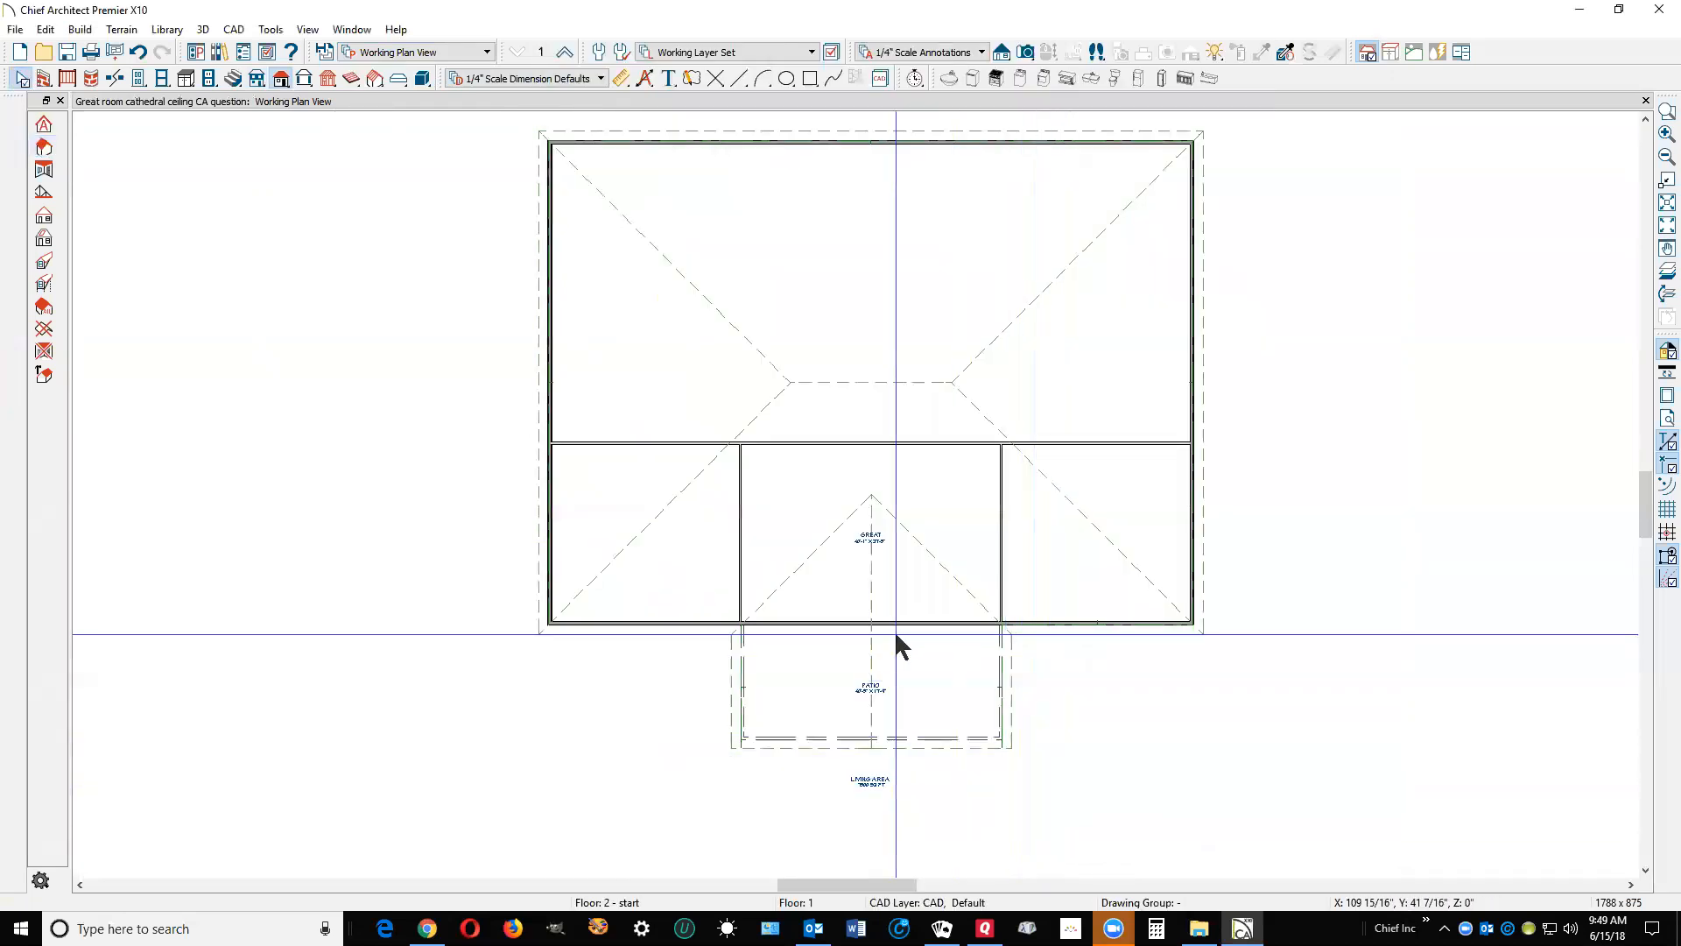
Step: Examine how far the Patio's gable roof planes extend over the Great room, including the extent of the left plane
scroll(753, 536, "up", 4)
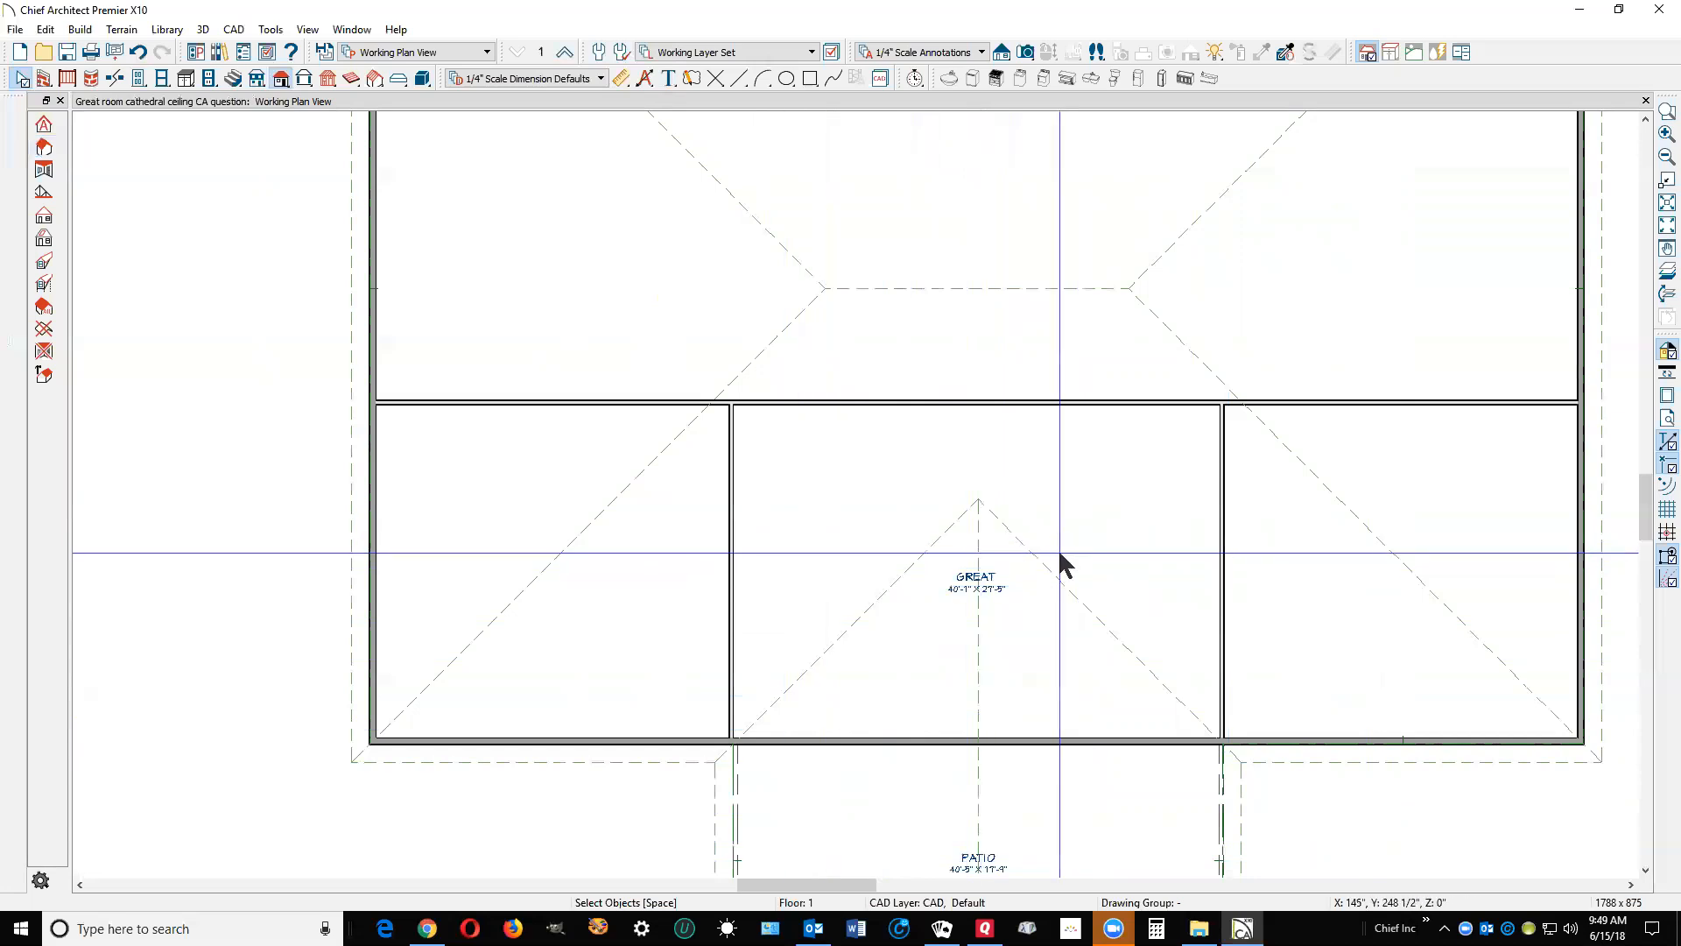
scroll(1041, 540, "down", 1)
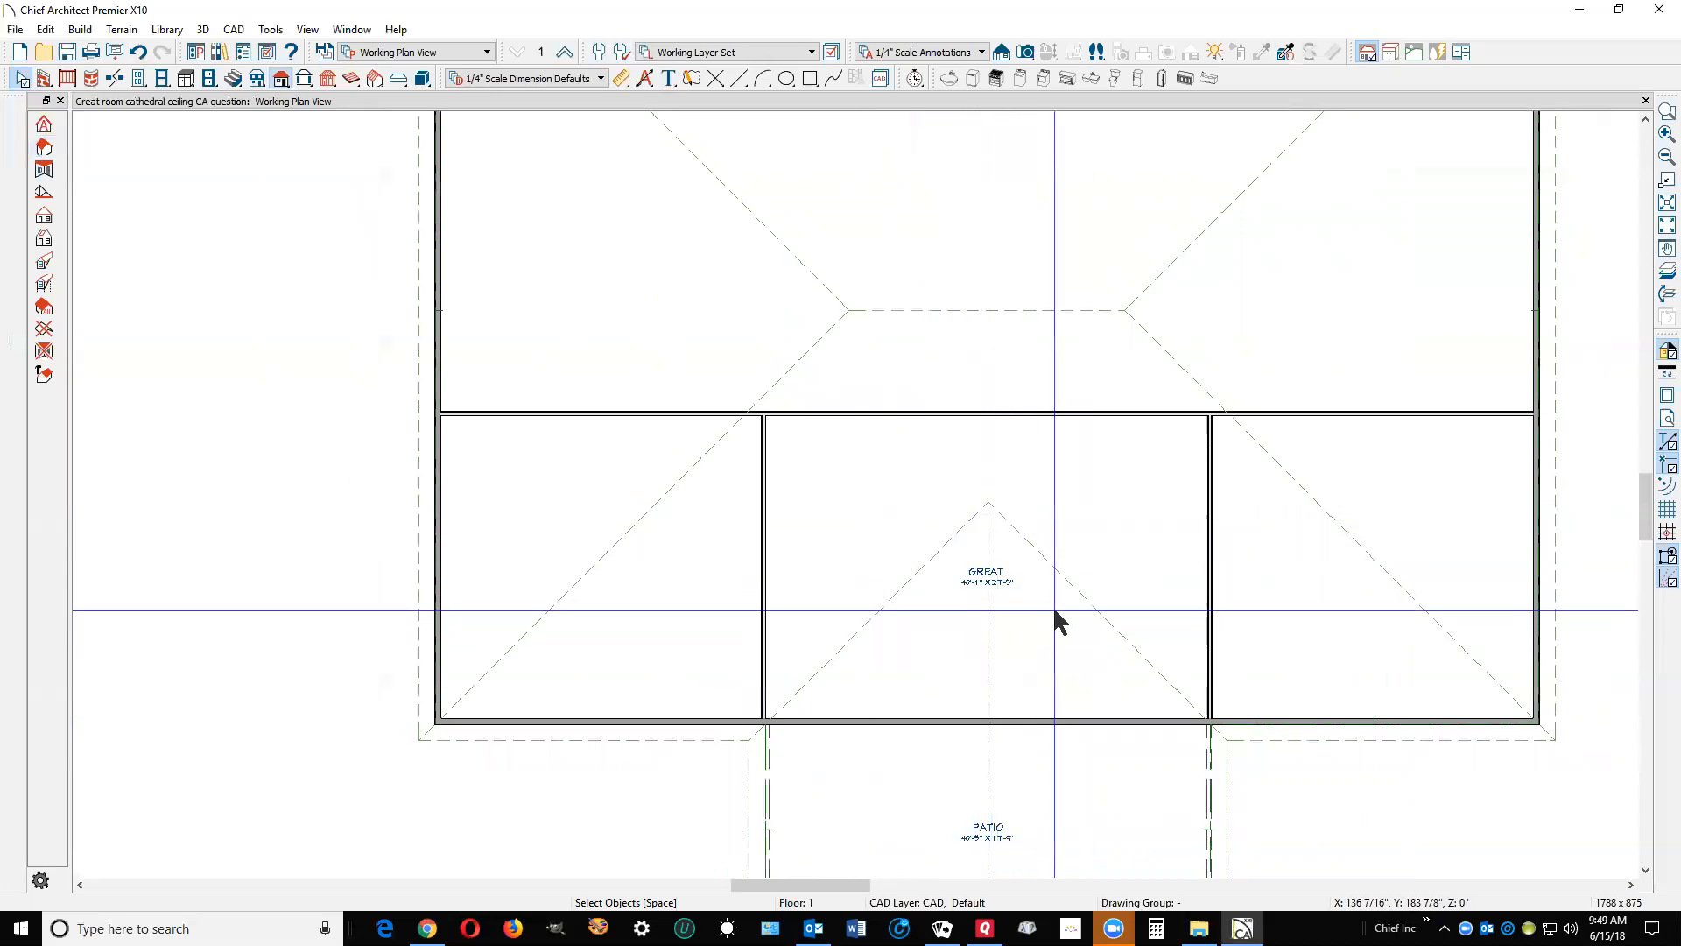
scroll(968, 580, "up", 1)
scroll(955, 592, "up", 1)
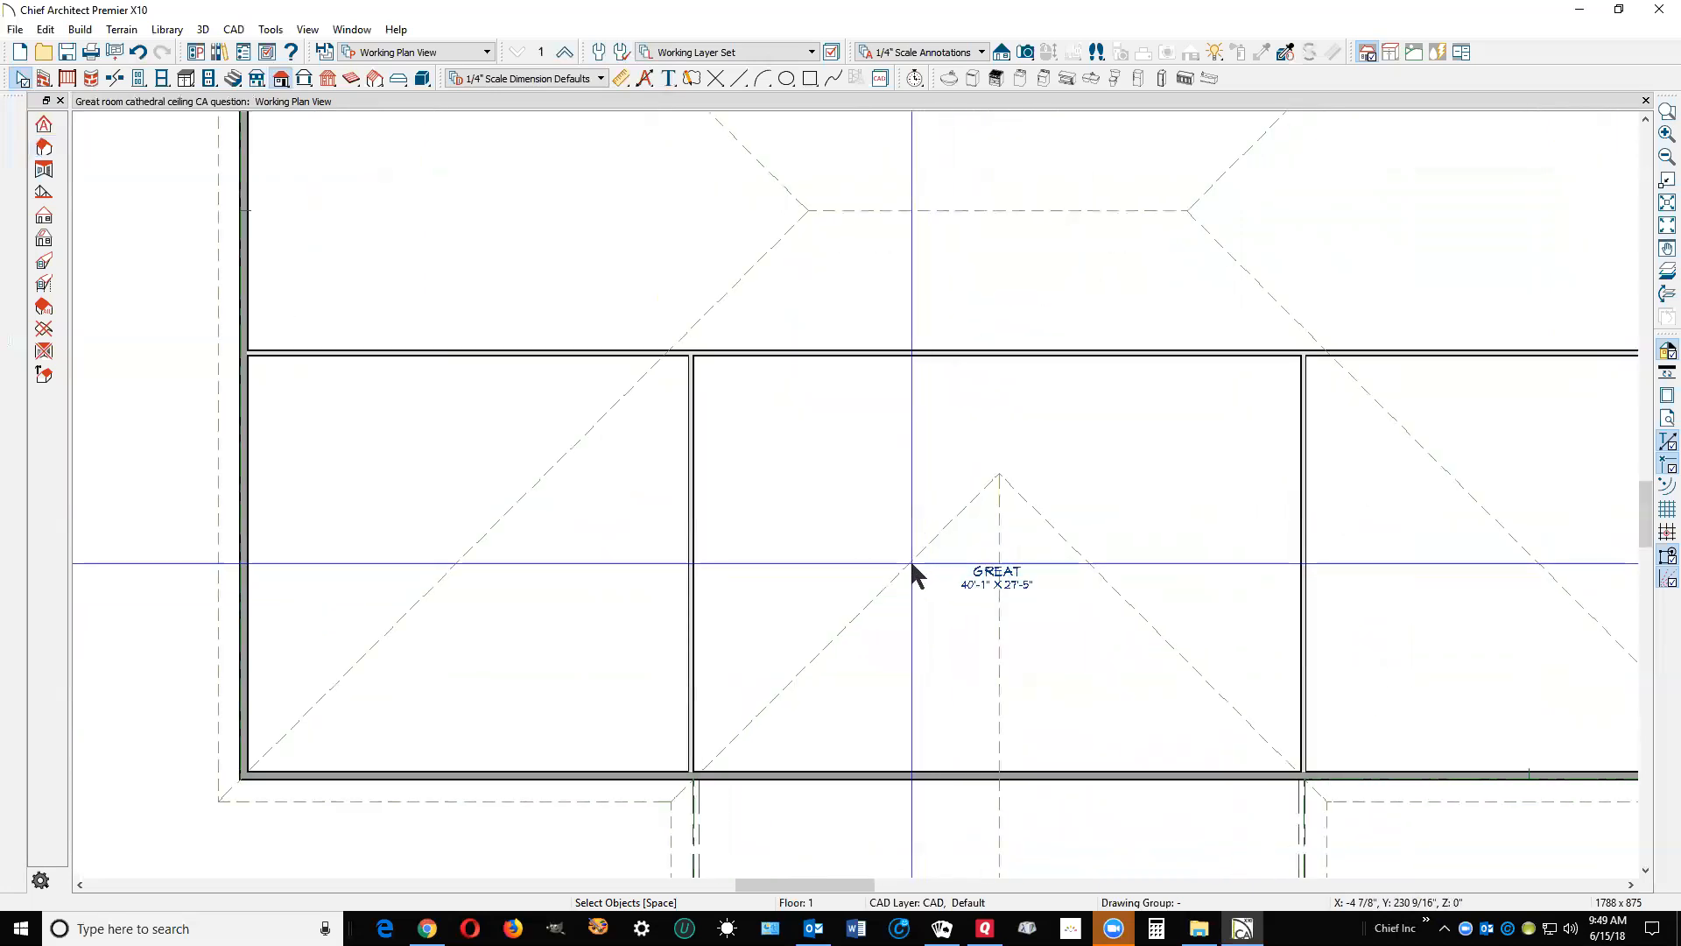
left_click(911, 560)
scroll(930, 583, "down", 2)
left_click(890, 619)
left_click(825, 645)
left_click(837, 639)
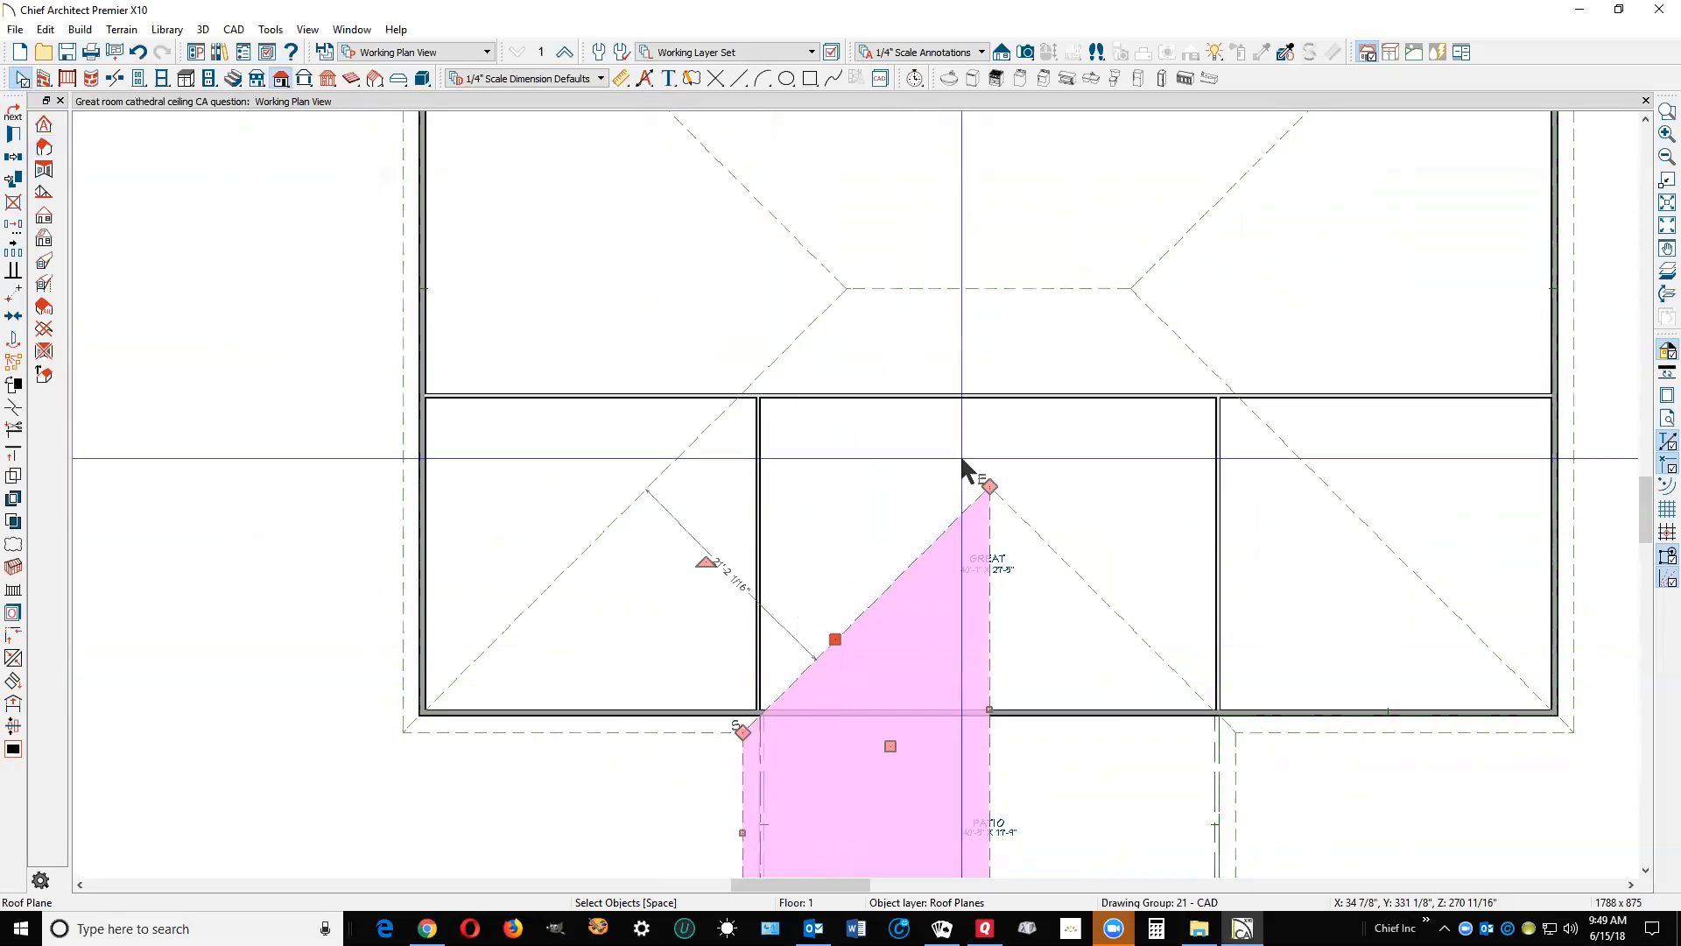
key("Escape")
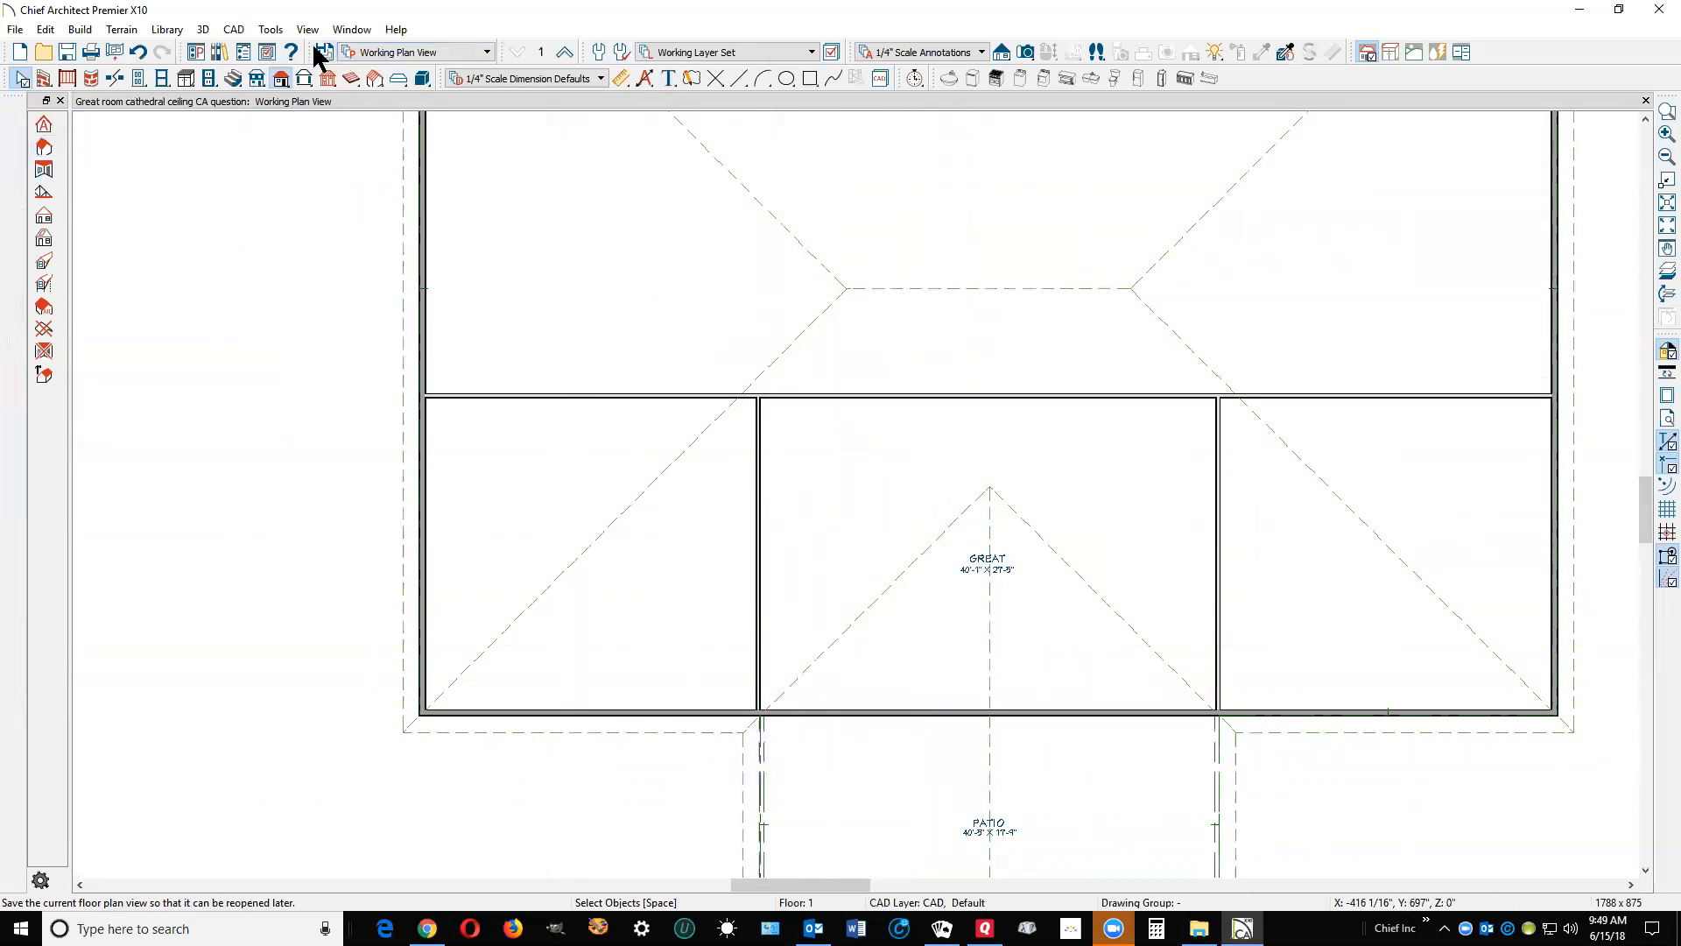
Step: Draw two ceiling planes over the Great room, each from a side wall to the centre ridge line, starting at the rear wall
left_click(75, 30)
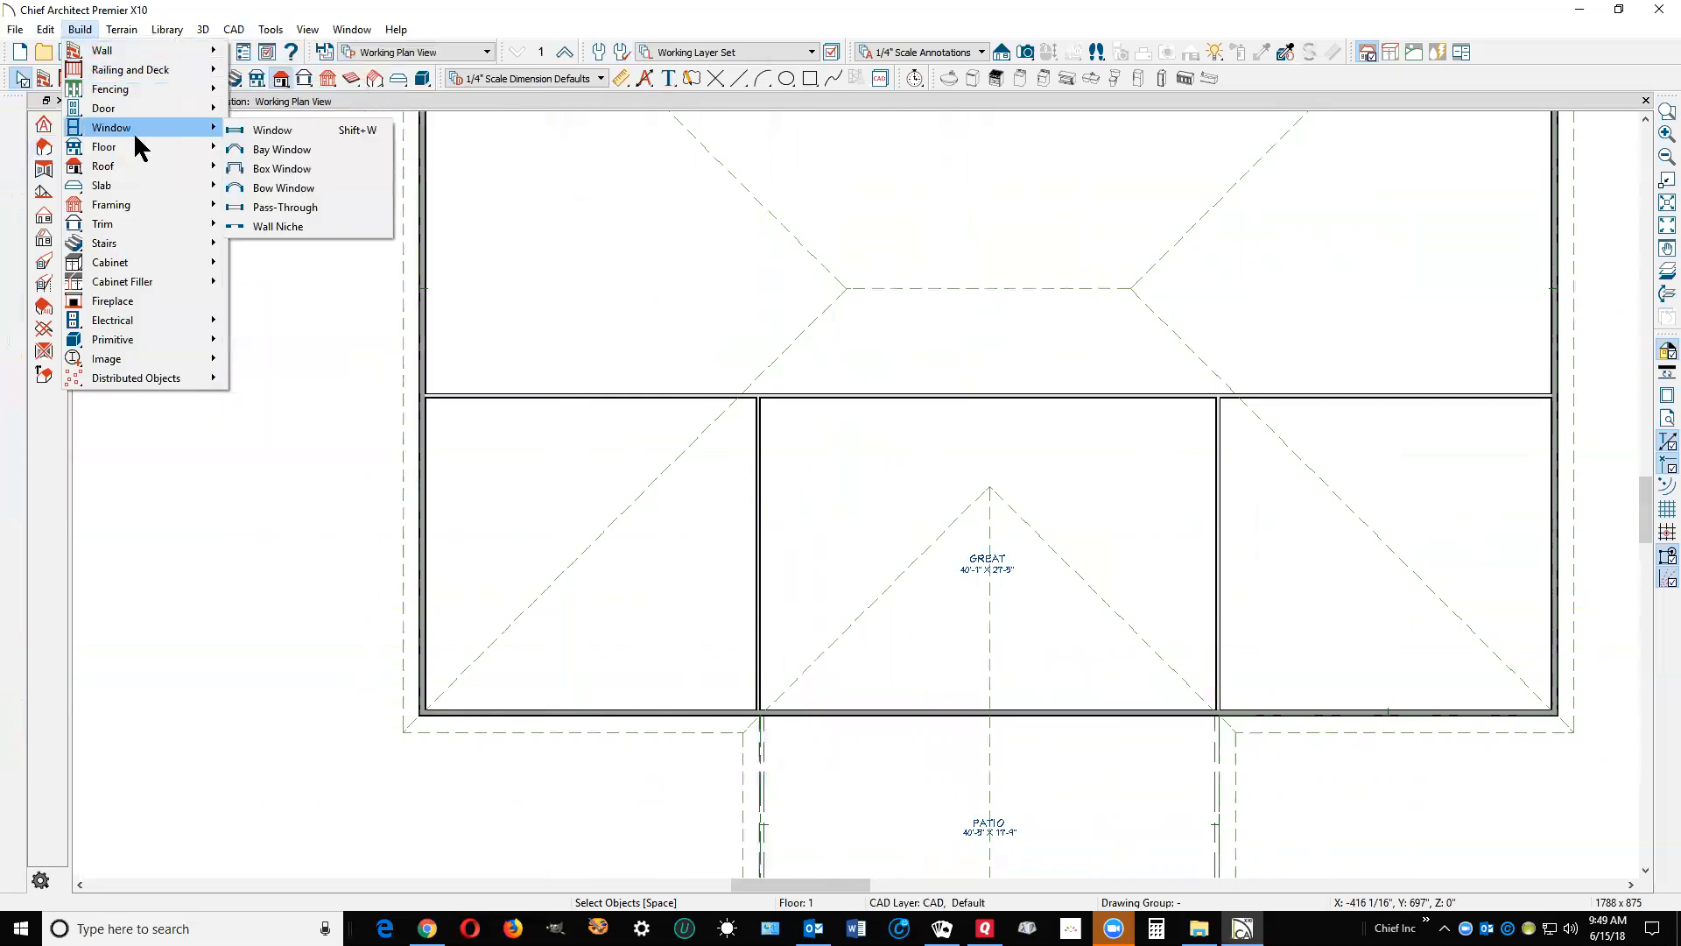
mouse_move(137, 163)
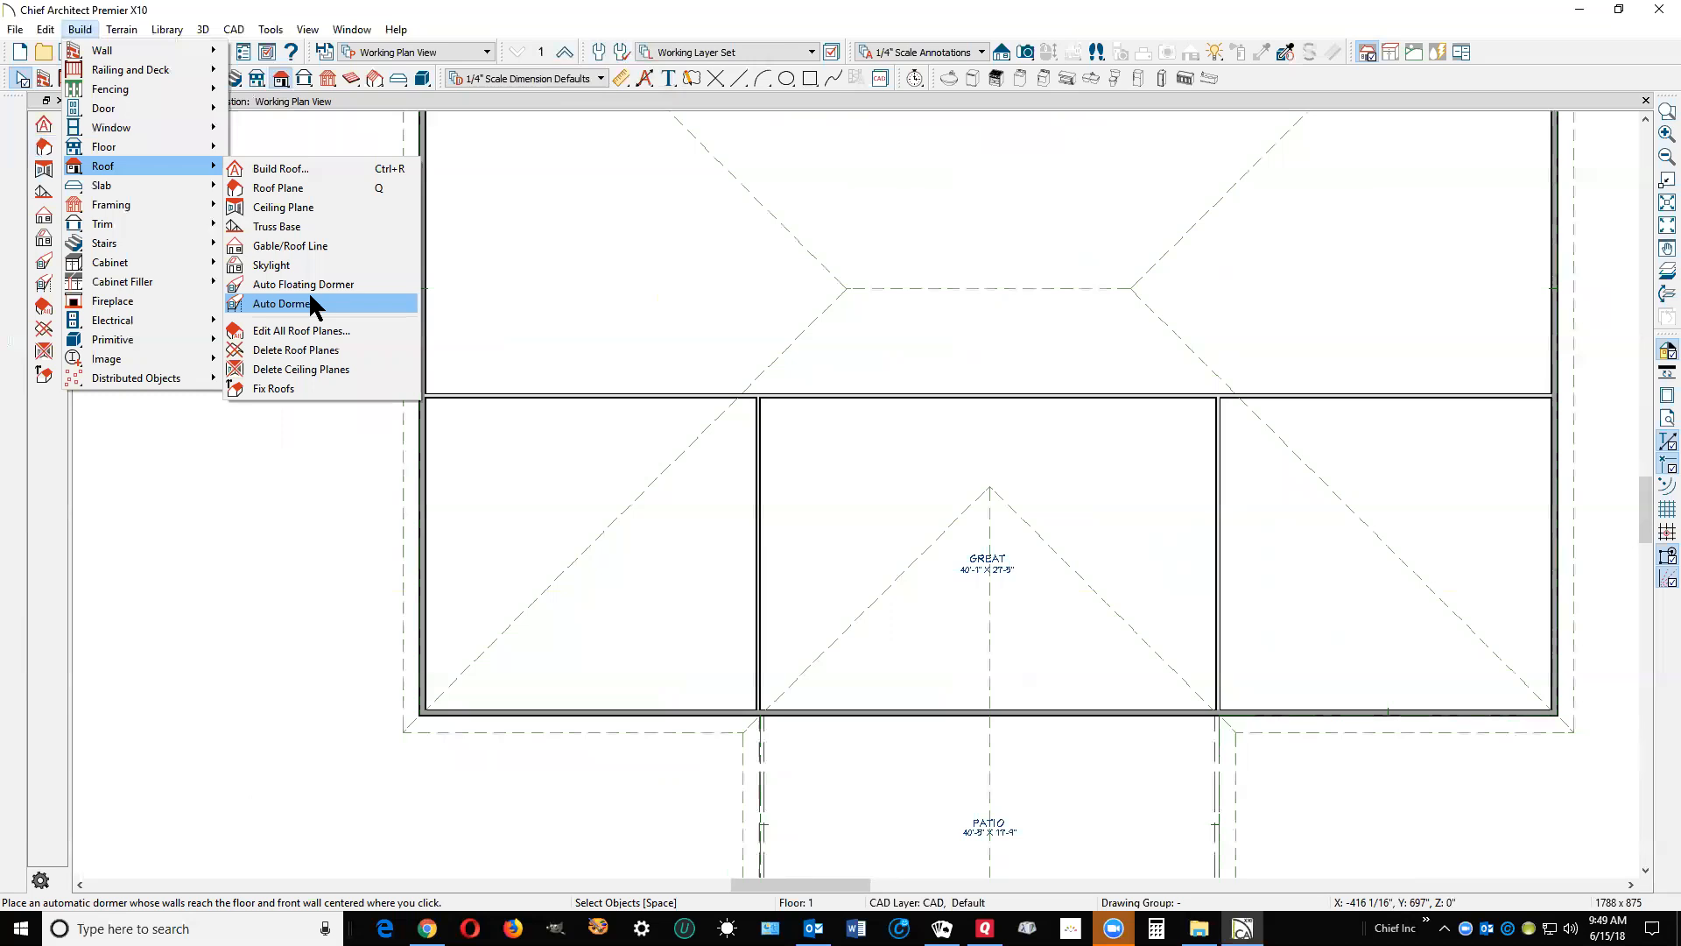
left_click(330, 207)
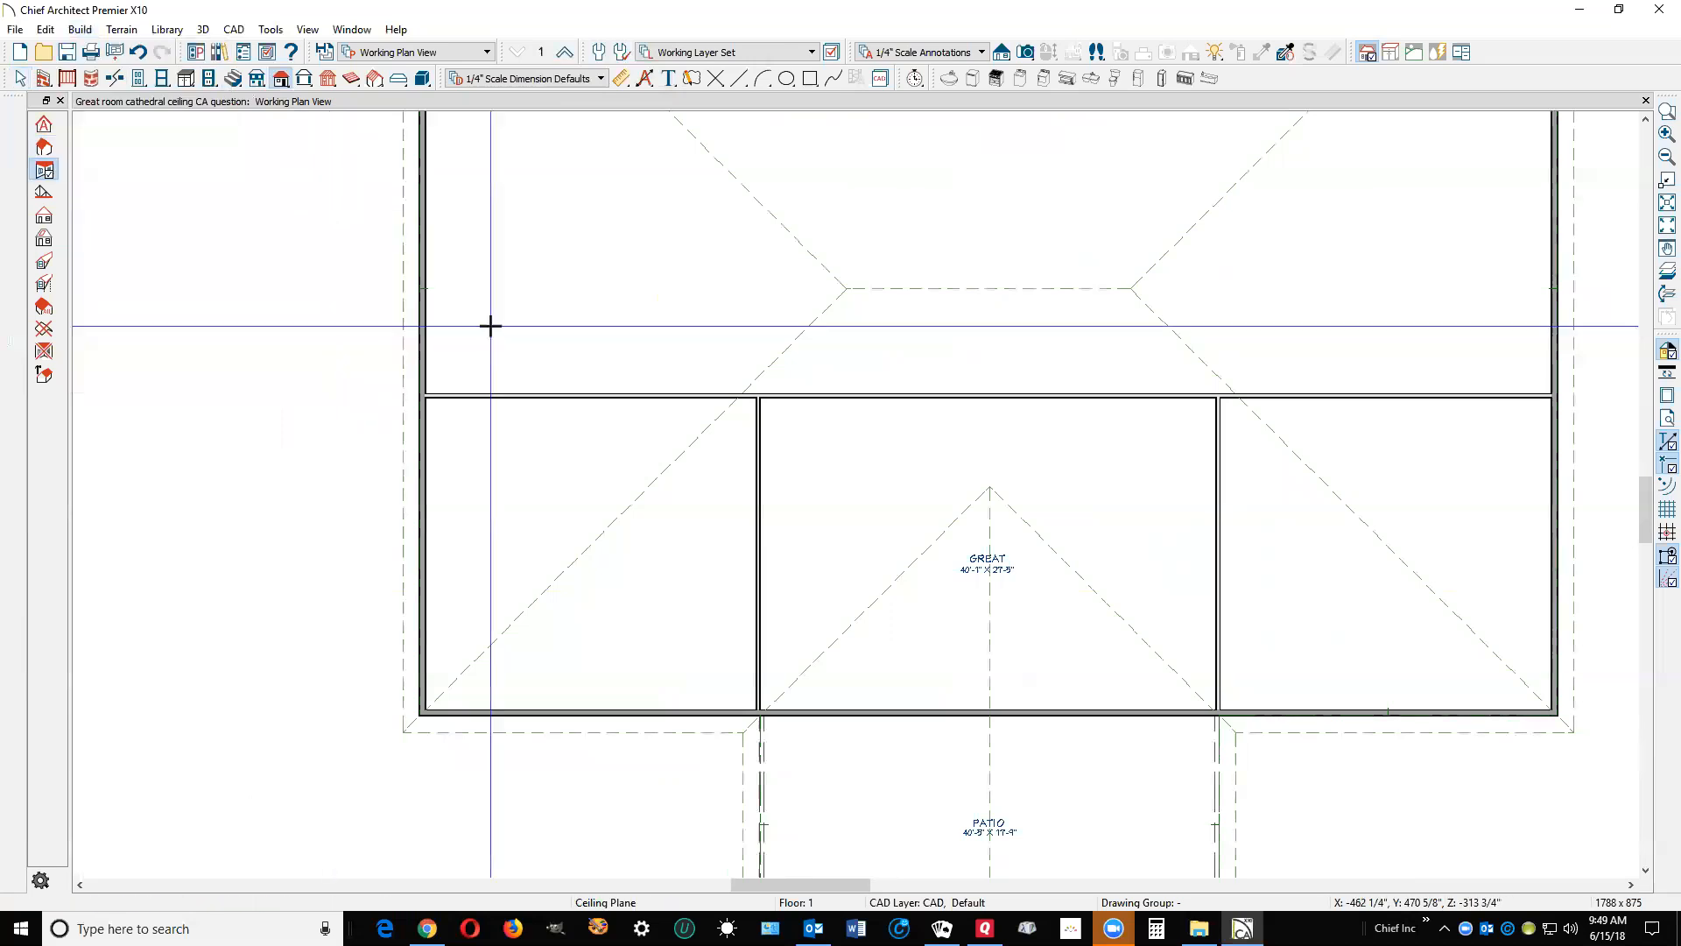
scroll(762, 540, "up", 1)
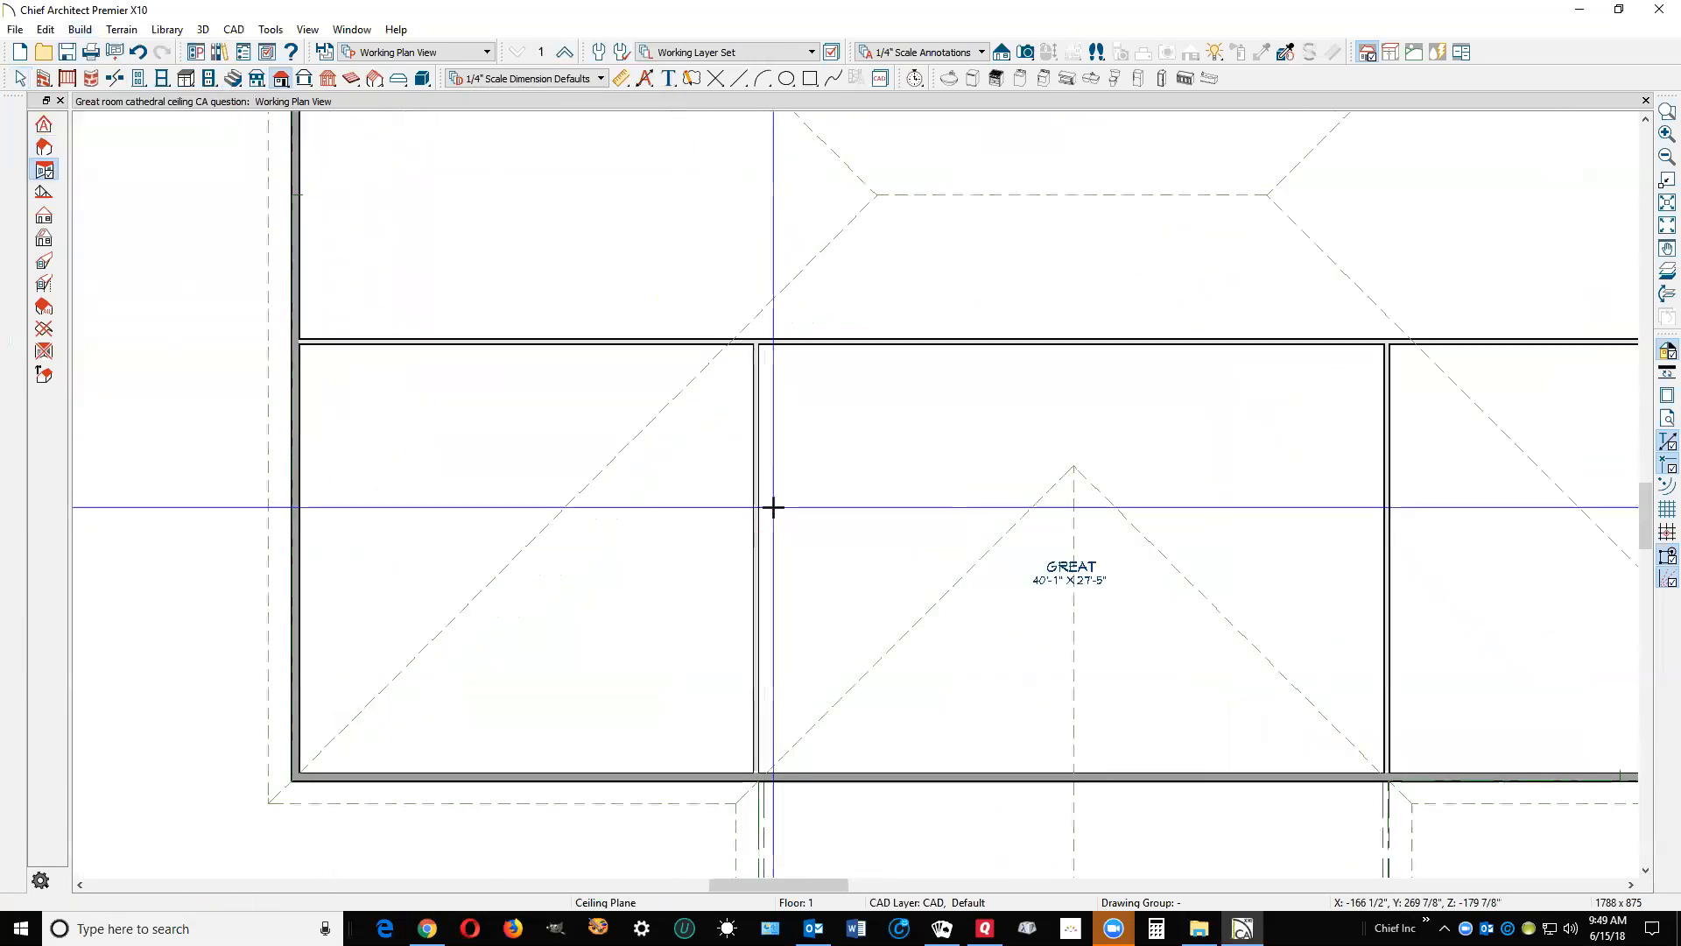
left_click_drag(758, 340, 765, 774)
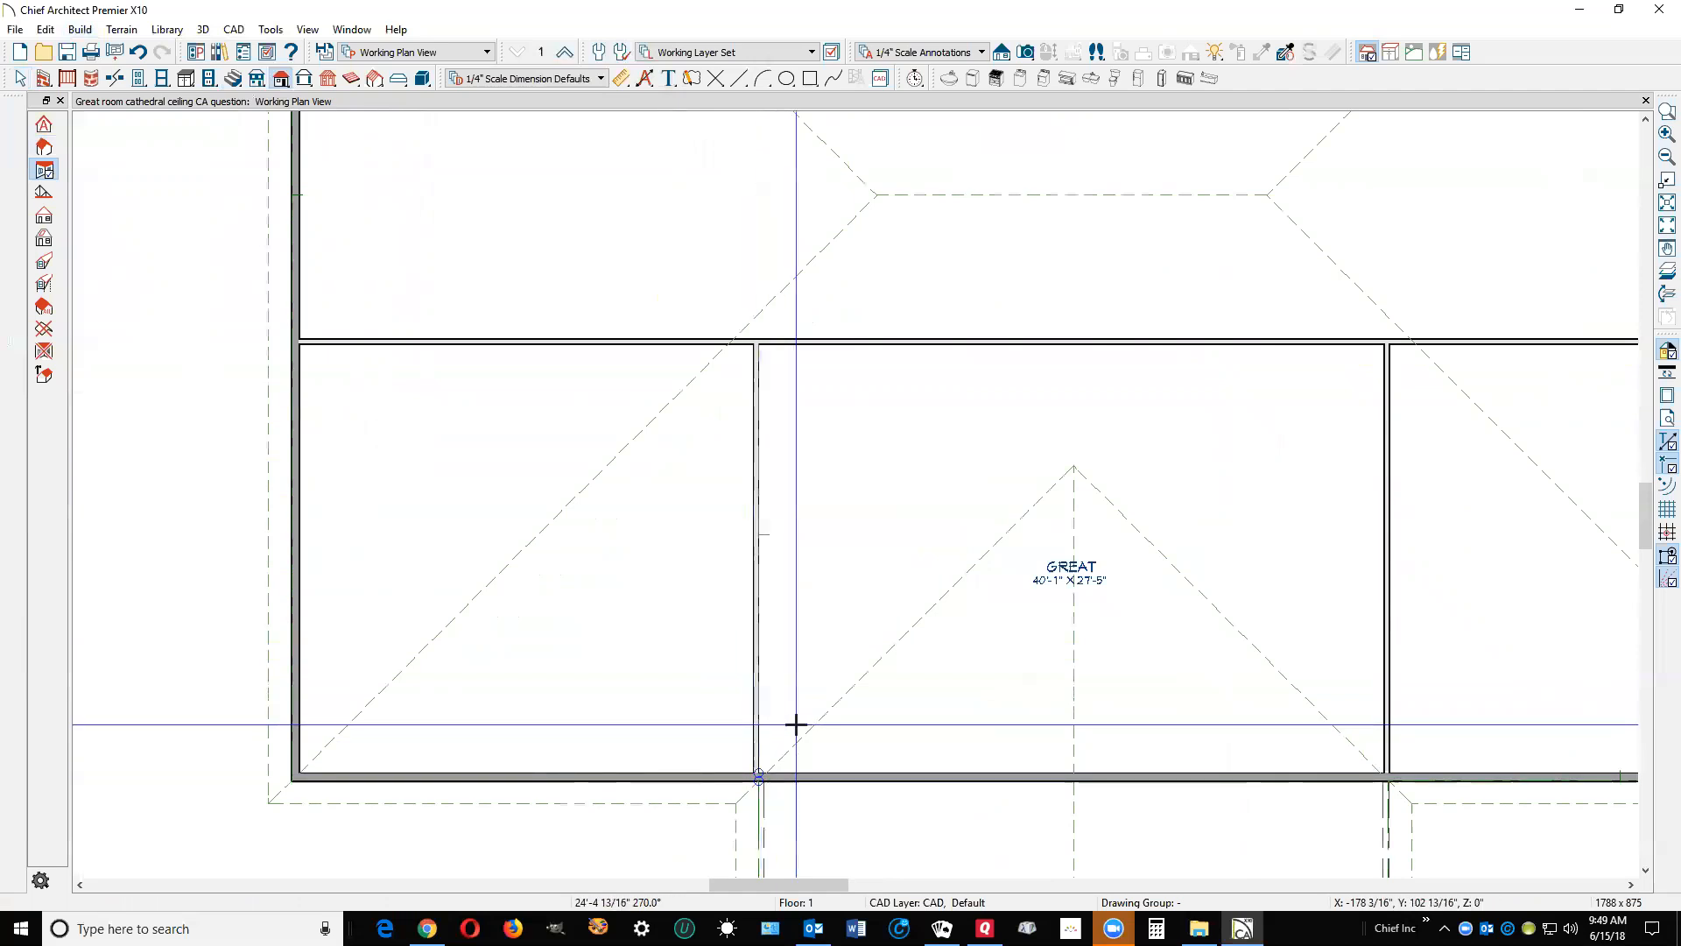
left_click_drag(786, 707, 785, 707)
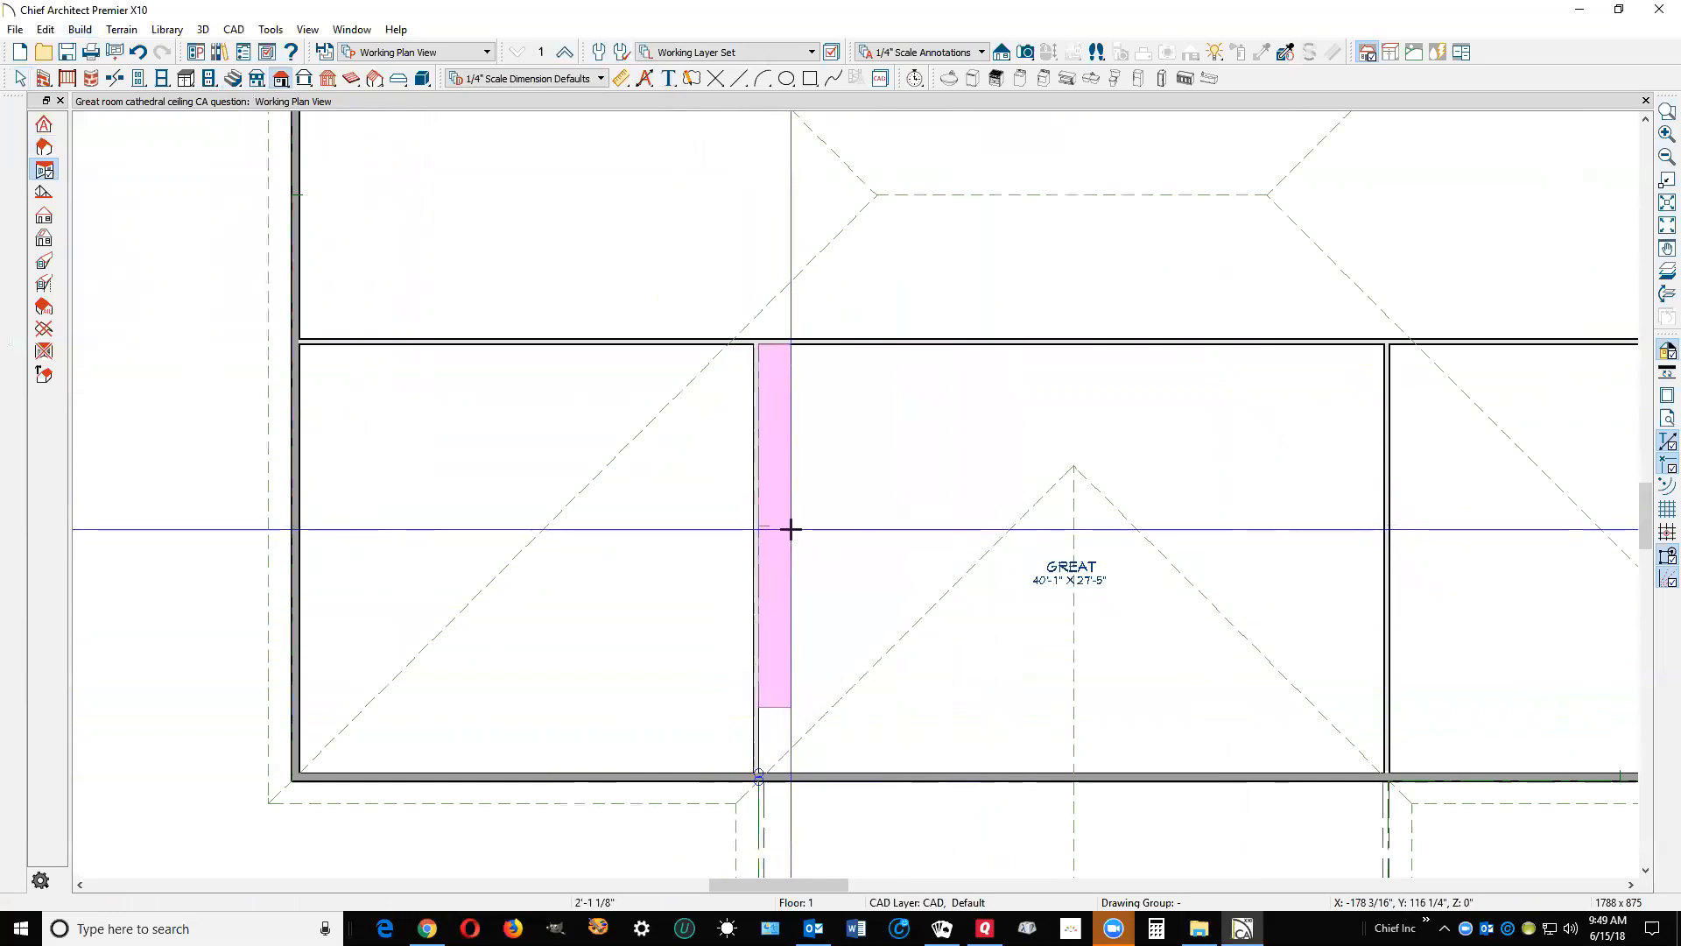
left_click(1073, 519)
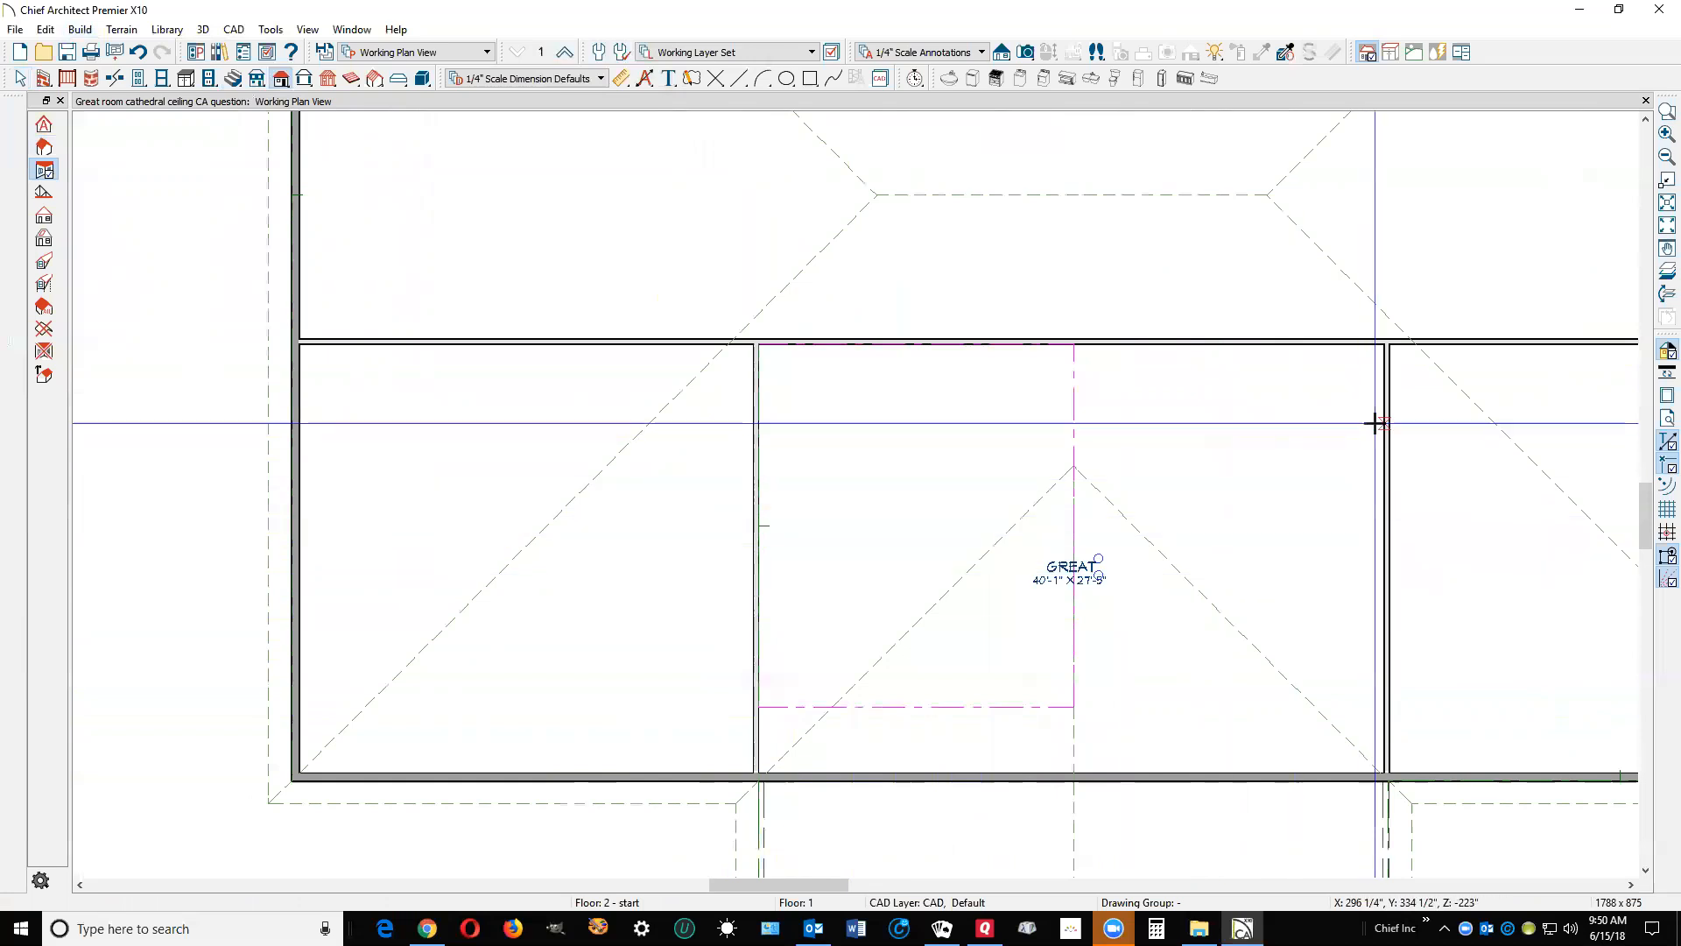
left_click_drag(1387, 344, 1385, 700)
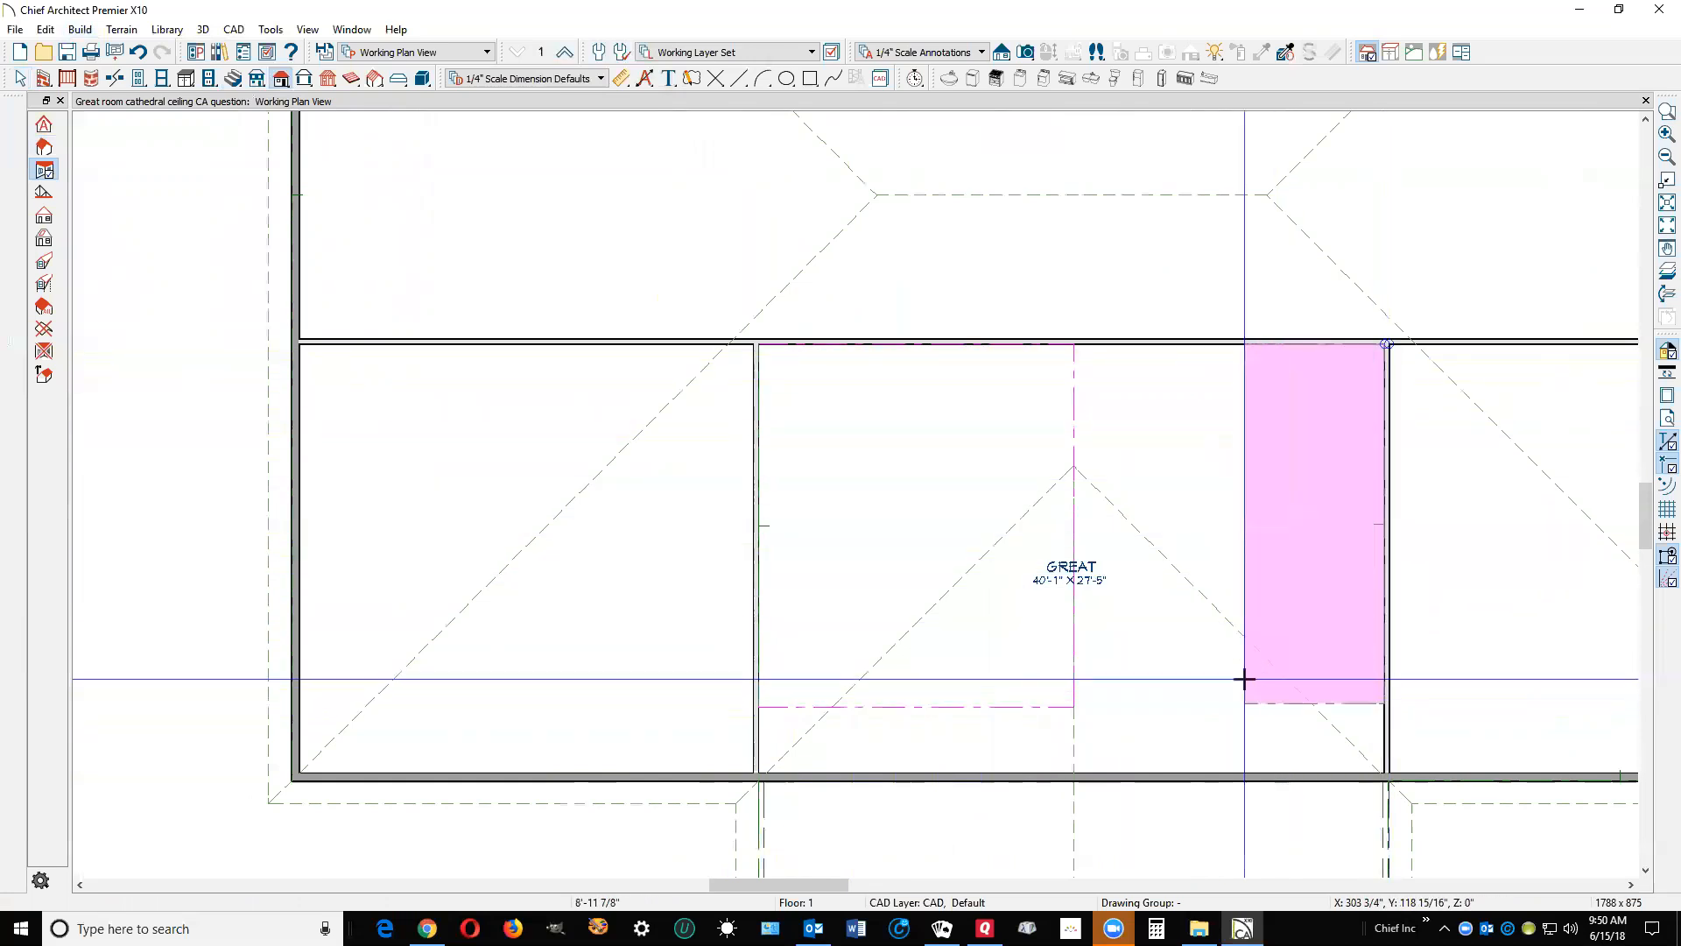
left_click(1073, 701)
Step: Extend the front edges of both Great room ceiling planes to the wall shared with the Patio
left_click(1196, 704)
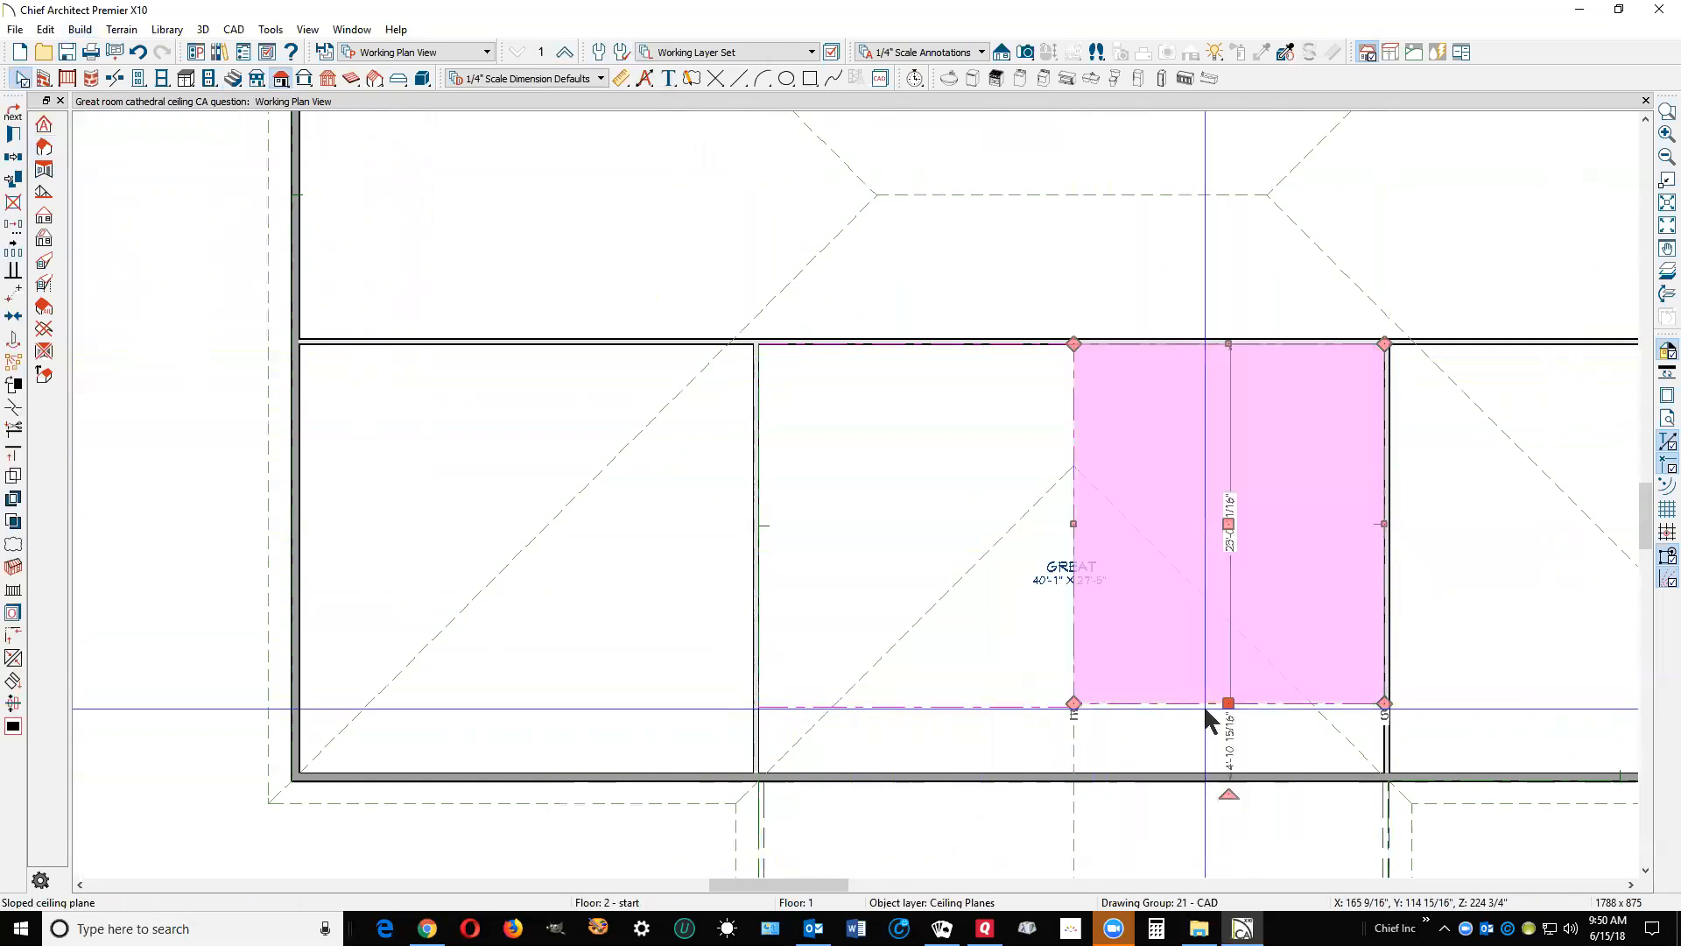
left_click_drag(1234, 704, 1234, 775)
left_click(1022, 720)
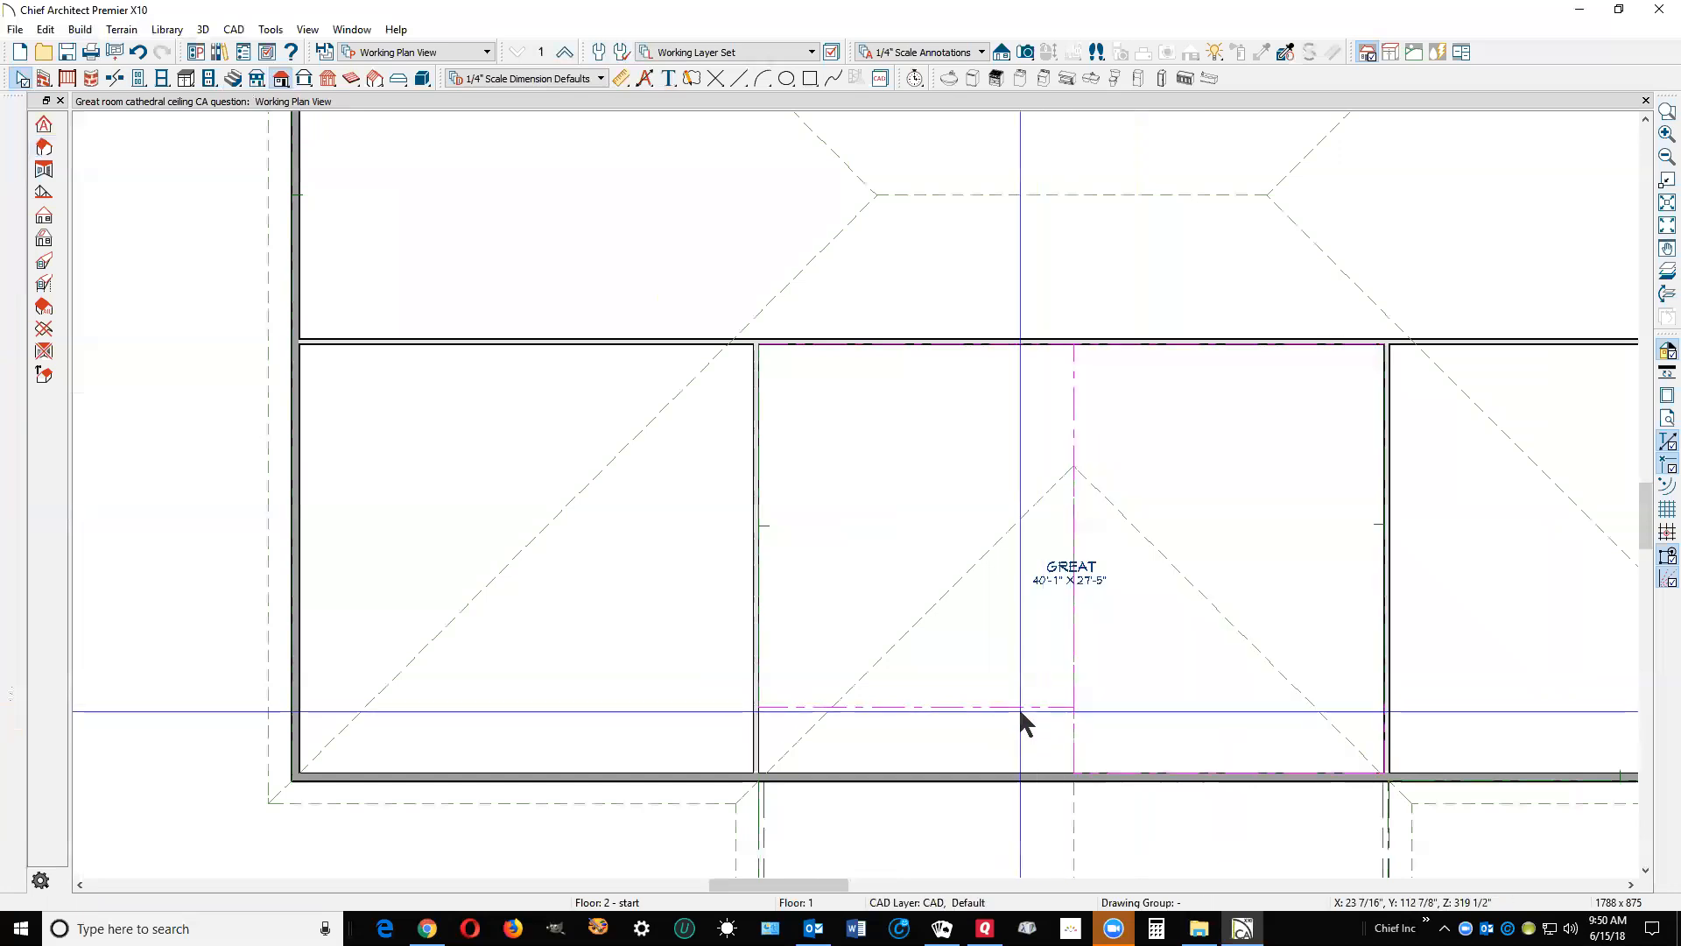
left_click(1020, 709)
left_click_drag(1021, 708, 1043, 774)
left_click(1252, 657)
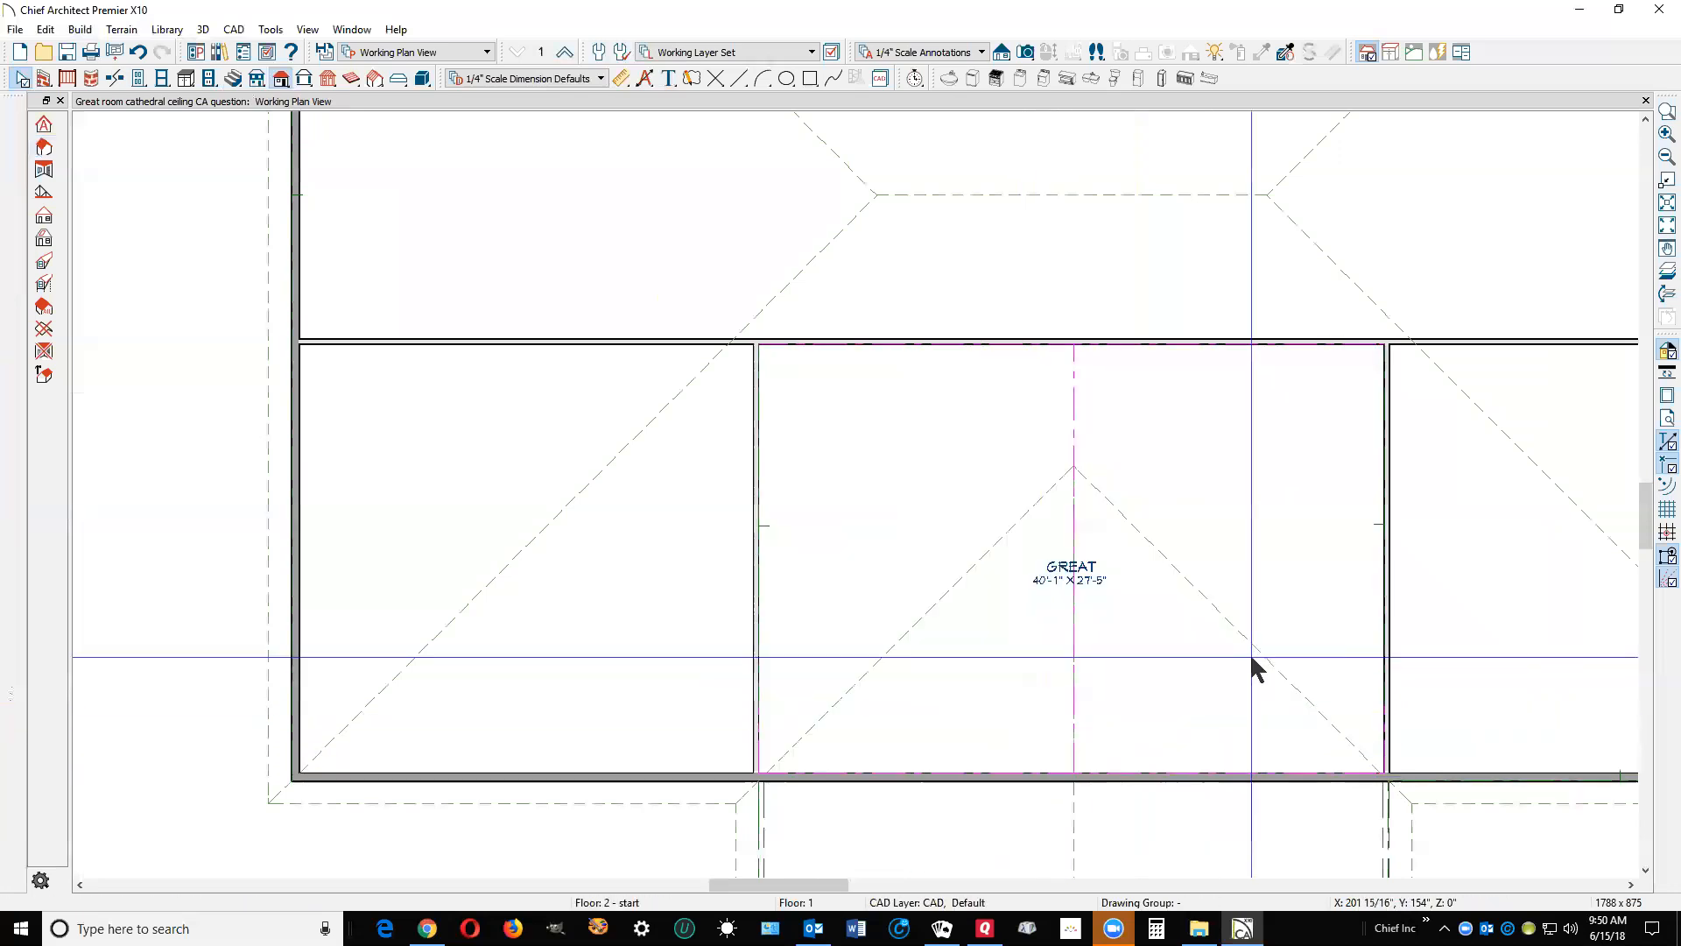
Step: Check the ceiling and floor structure settings of the Great room and dismiss the desktop notification
double_click(1159, 678)
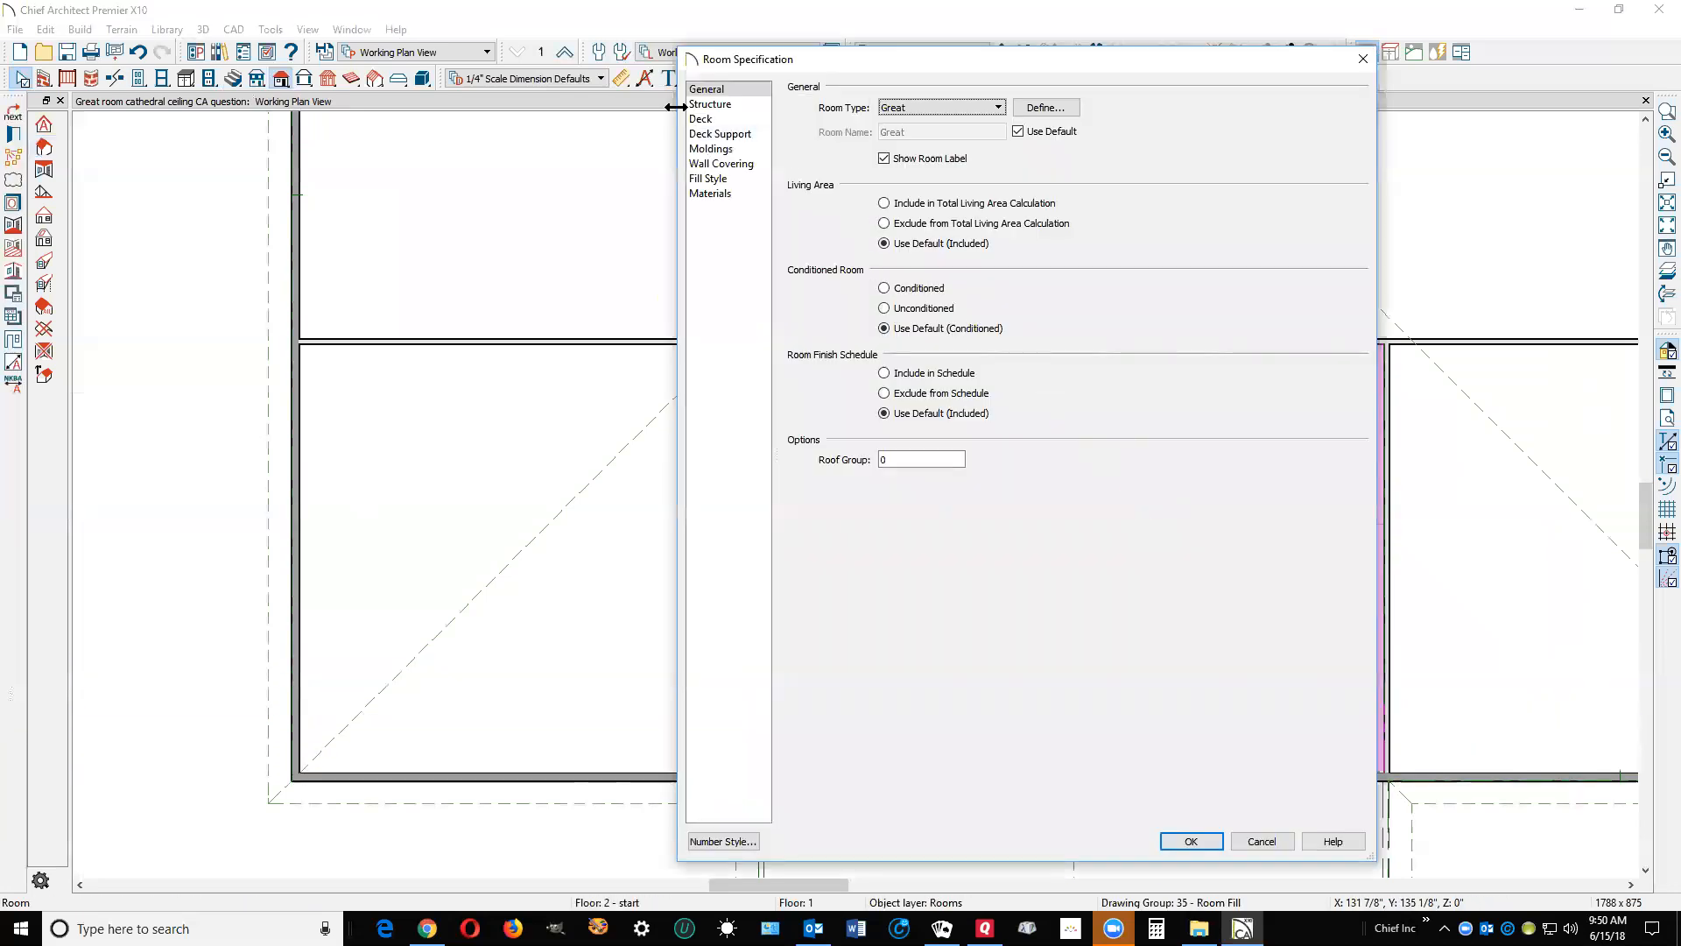
left_click(708, 104)
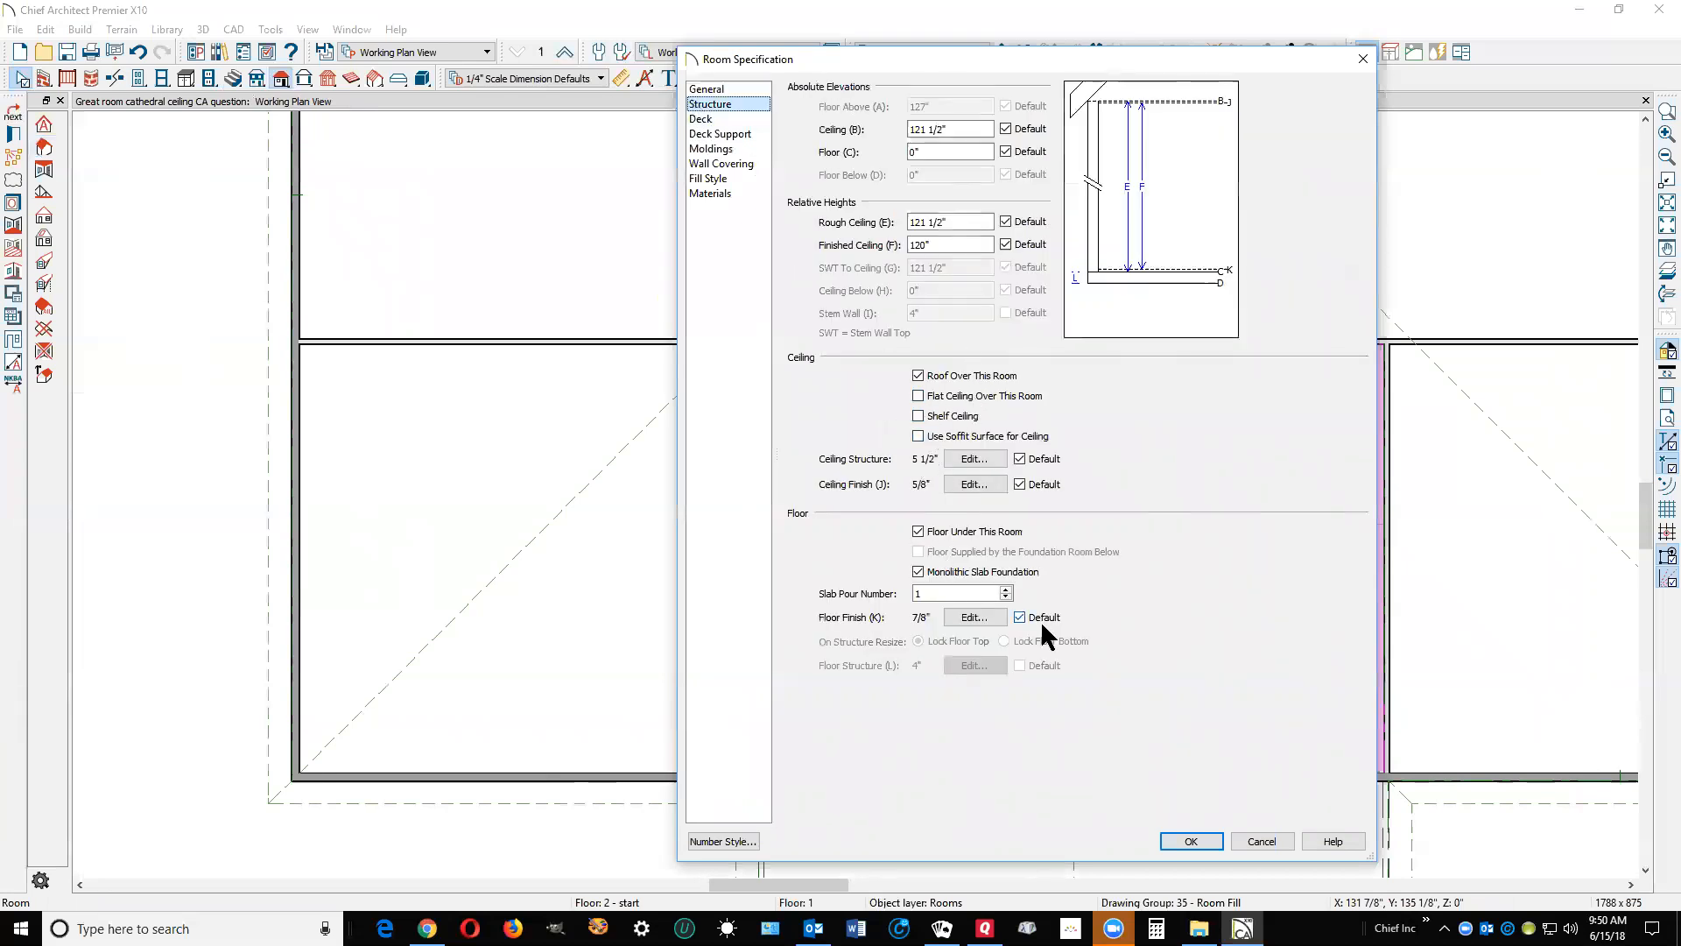
left_click(1196, 841)
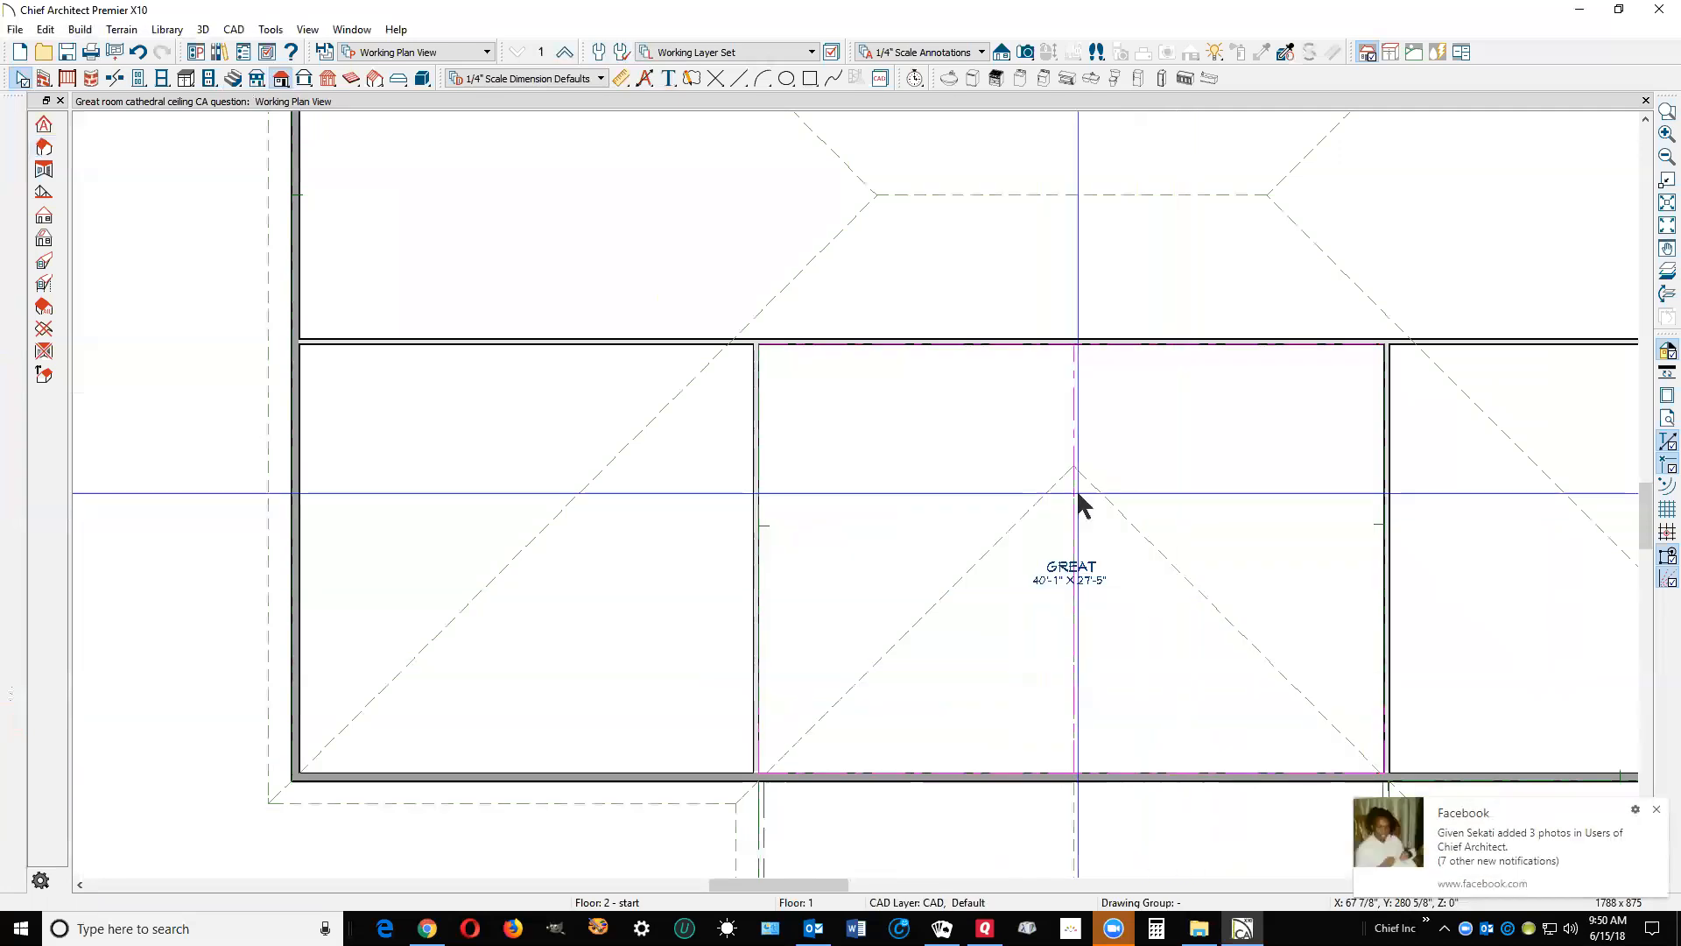
left_click(1655, 811)
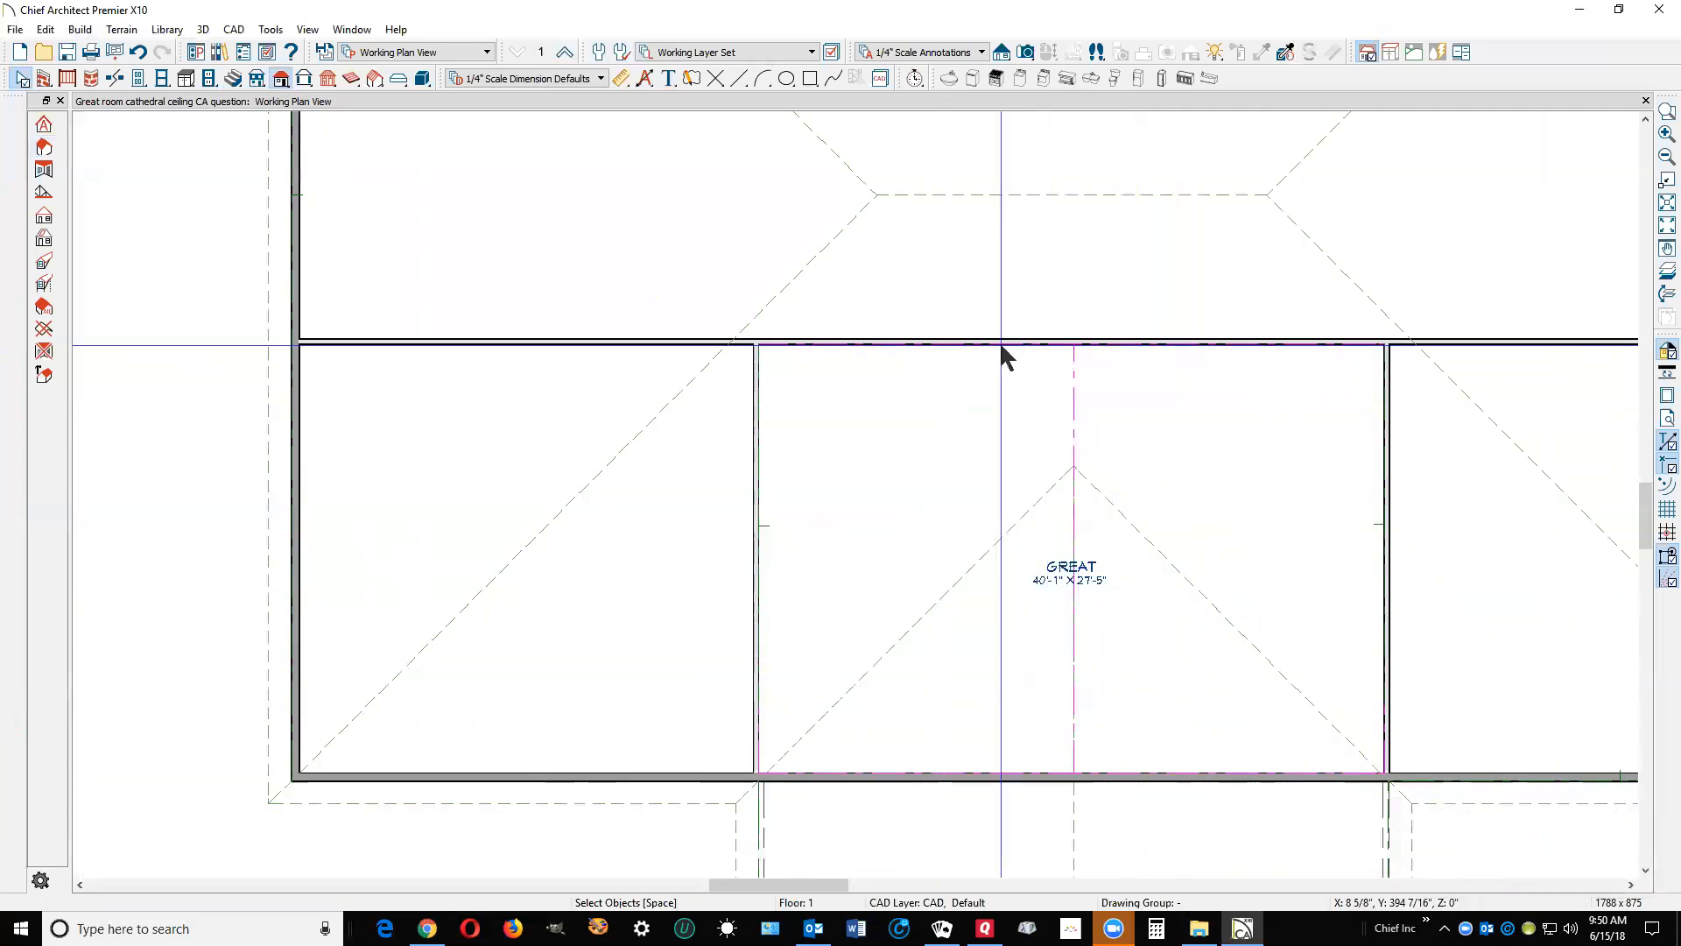
Step: Inspect the roof and ceiling in a cross-section across the Great room, looking from the rear wall toward the Patio, and close it
left_click(1001, 53)
left_click_drag(1085, 379, 1087, 759)
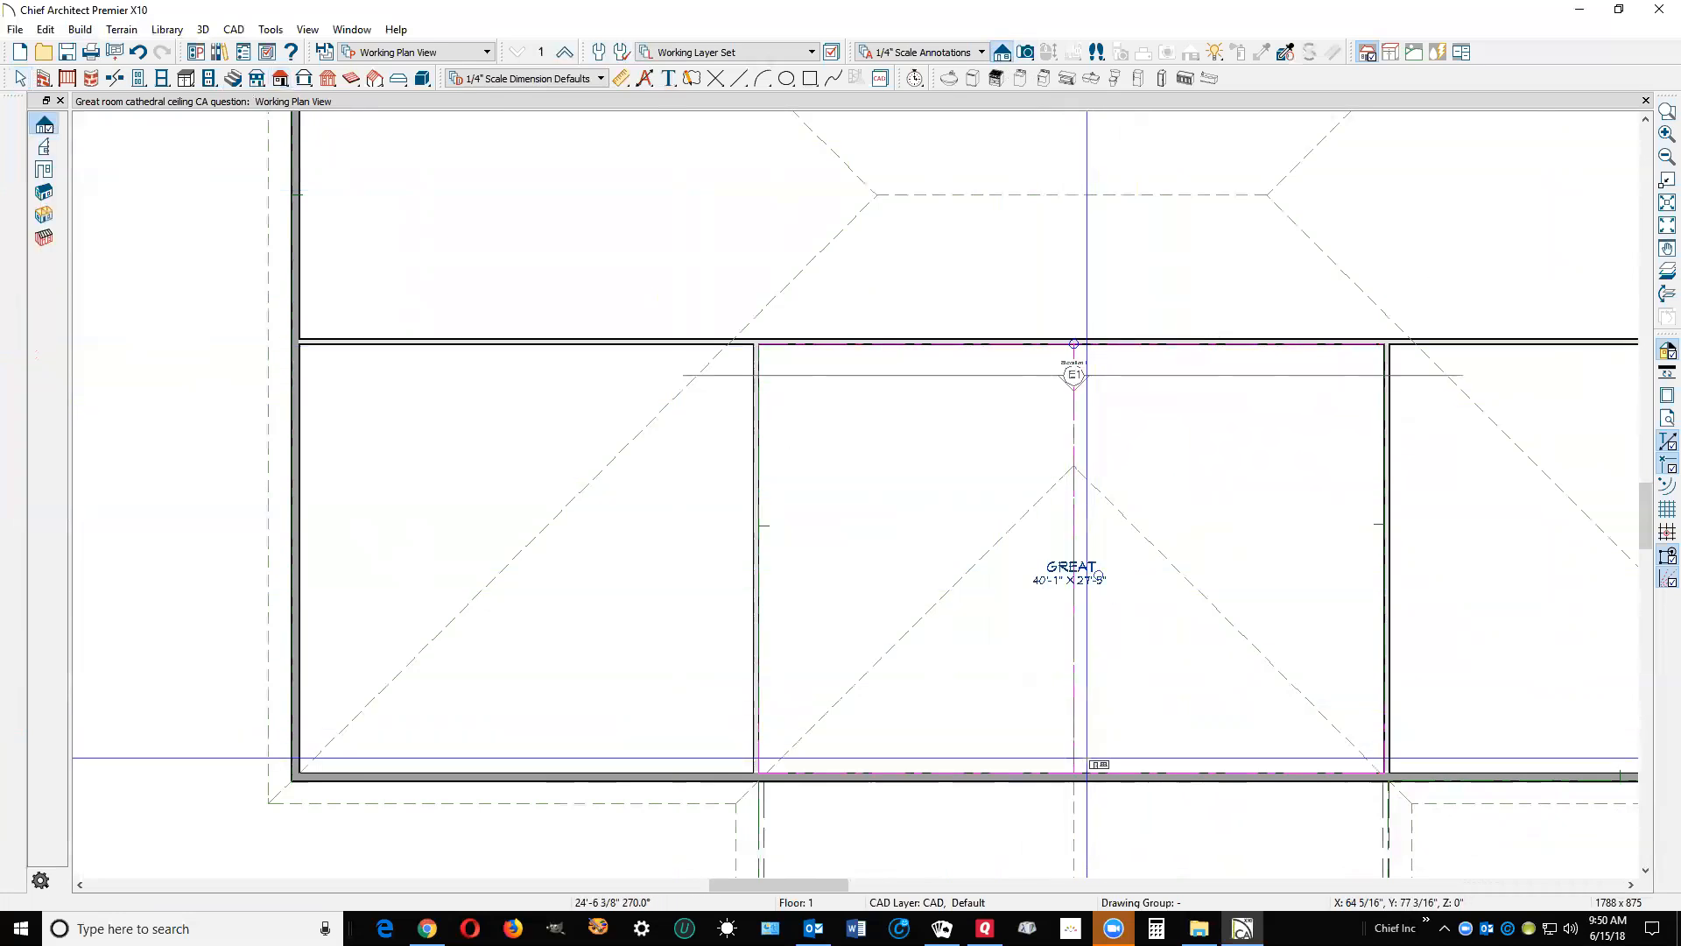
left_click_drag(1087, 759, 1087, 758)
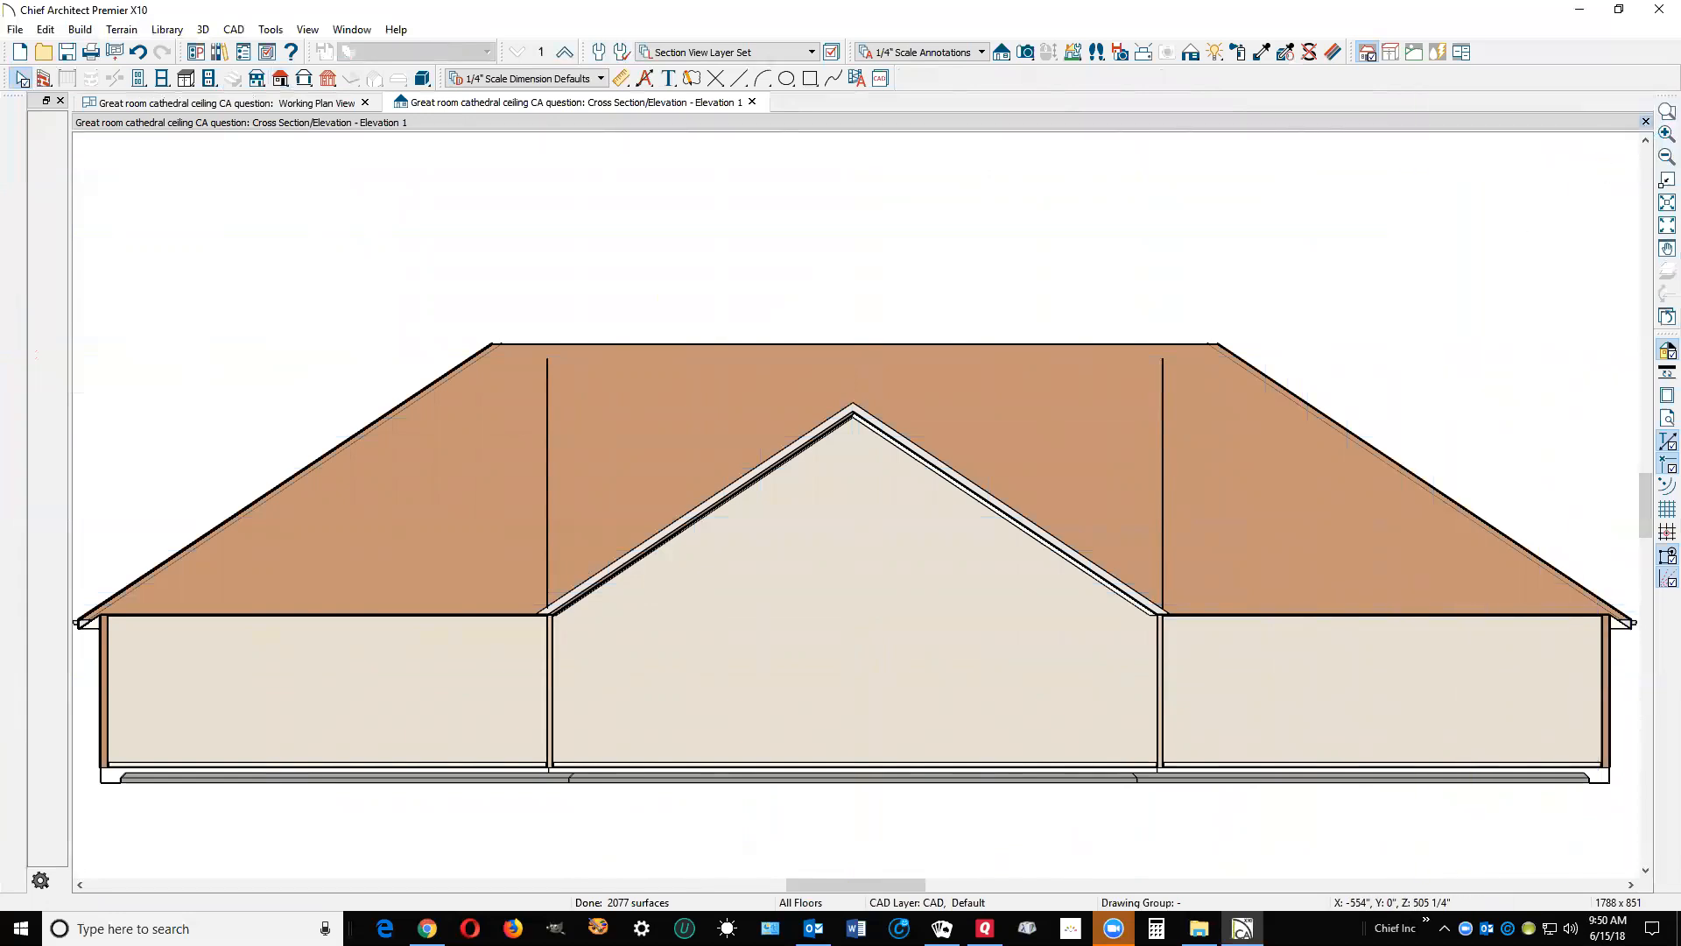
left_click(1645, 122)
key("space")
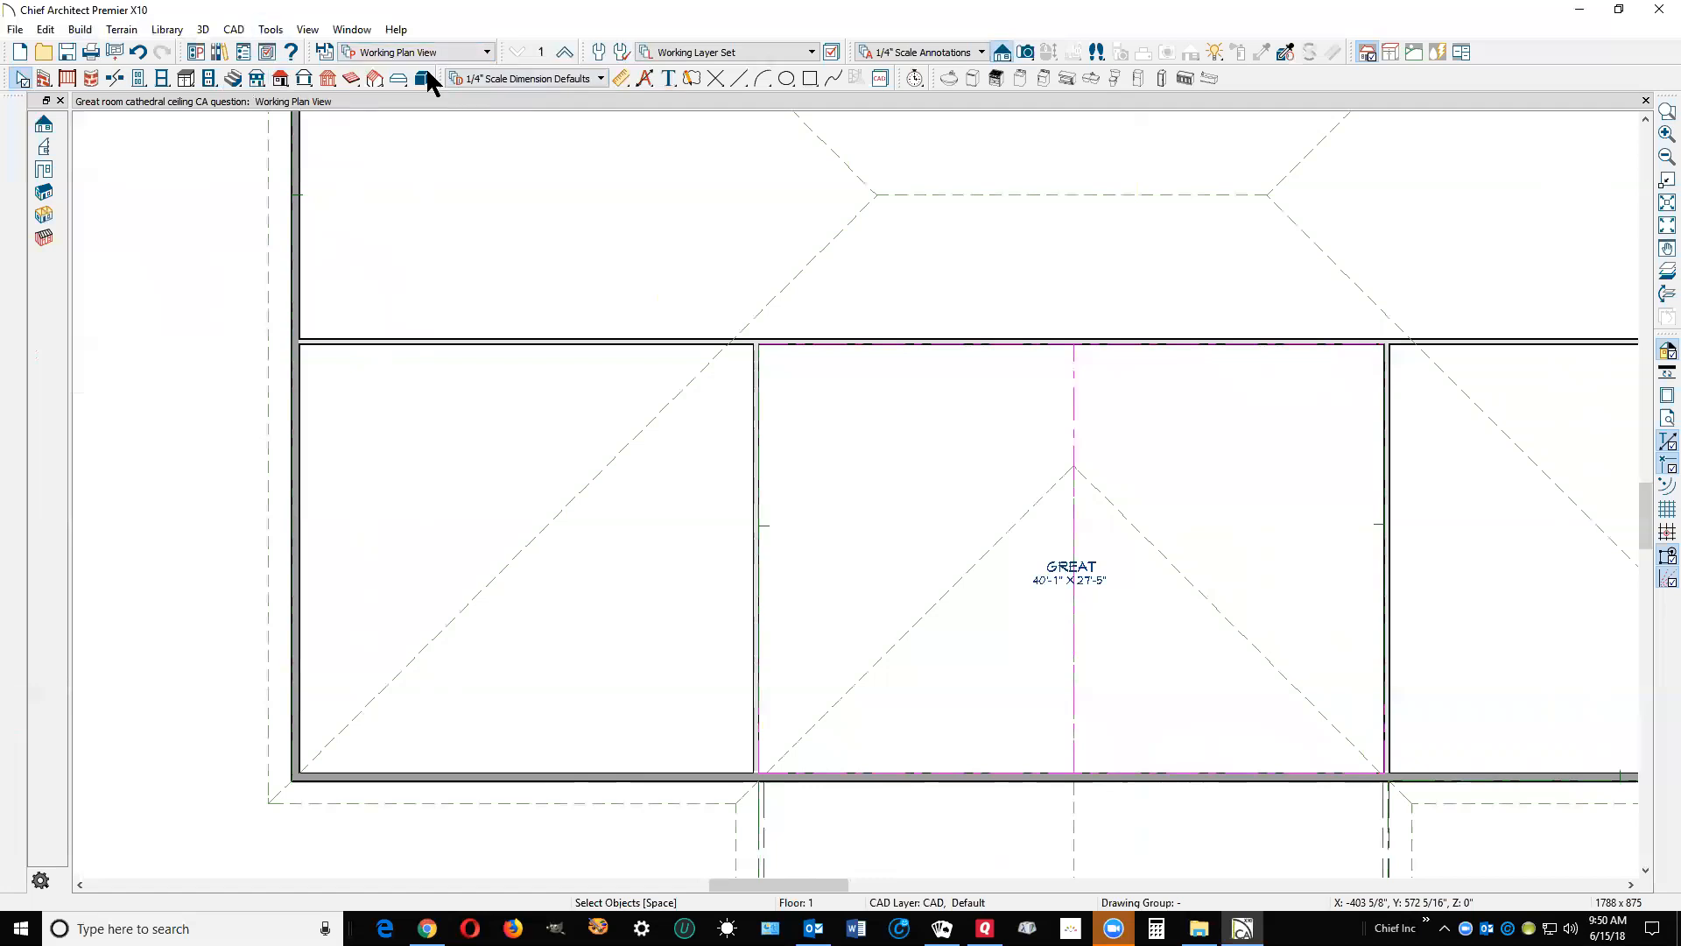
Step: Create a full camera view inside the Great room, looking from the rear wall toward the Patio wall
left_click(1026, 52)
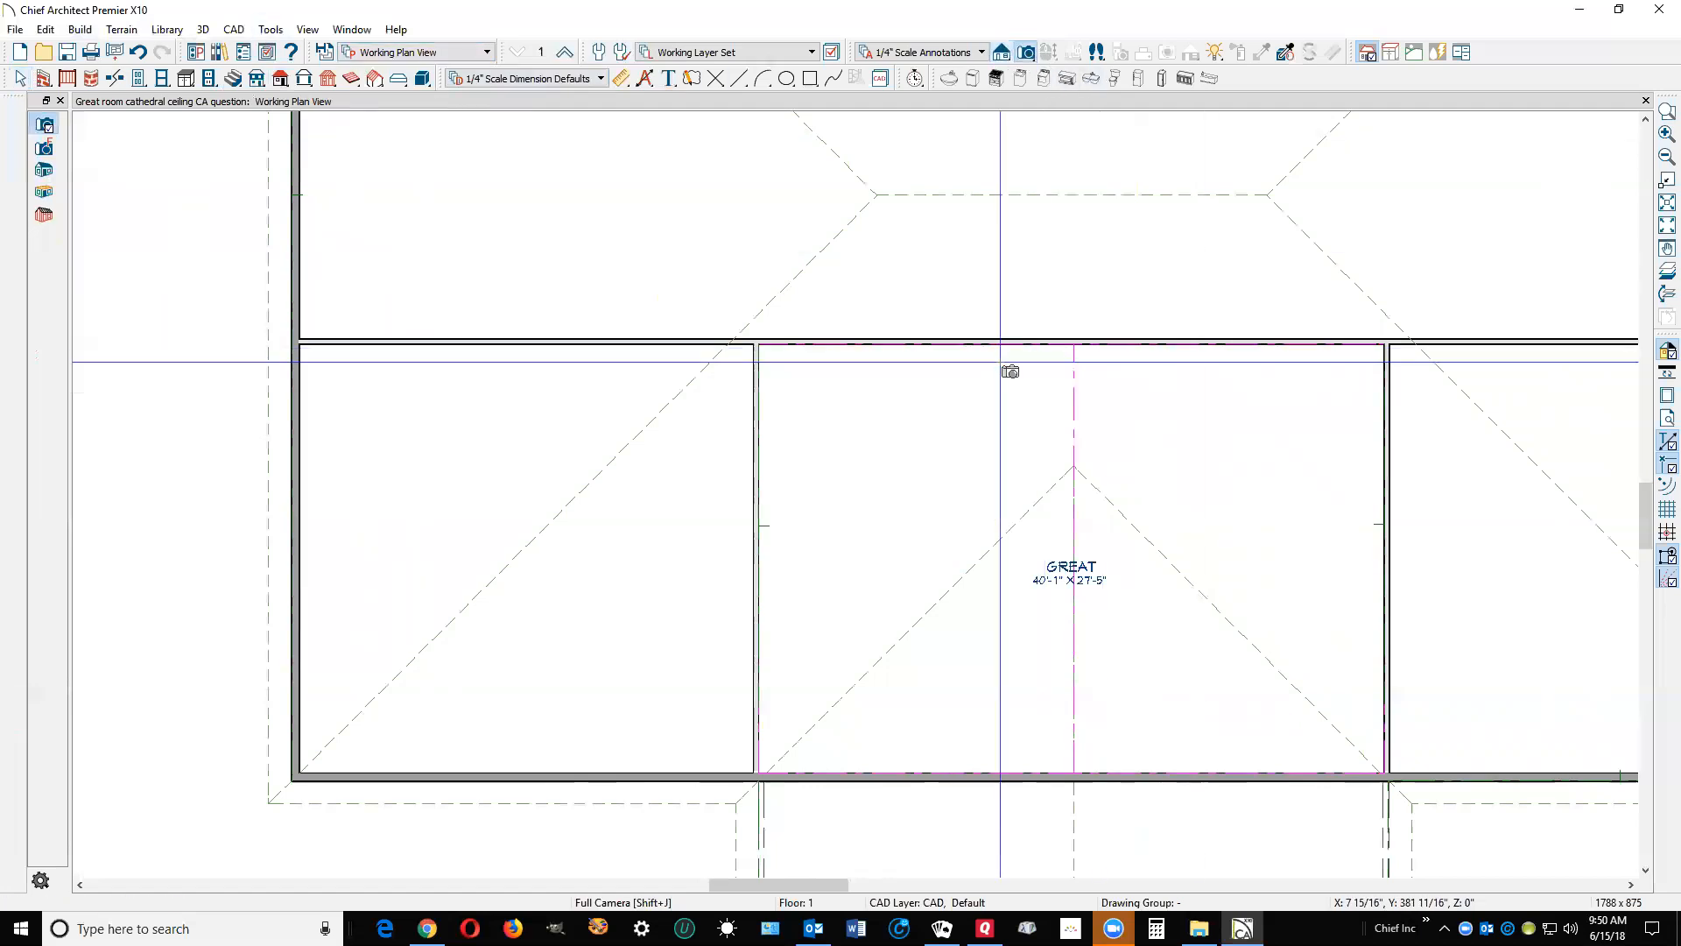
left_click_drag(1073, 350, 1081, 771)
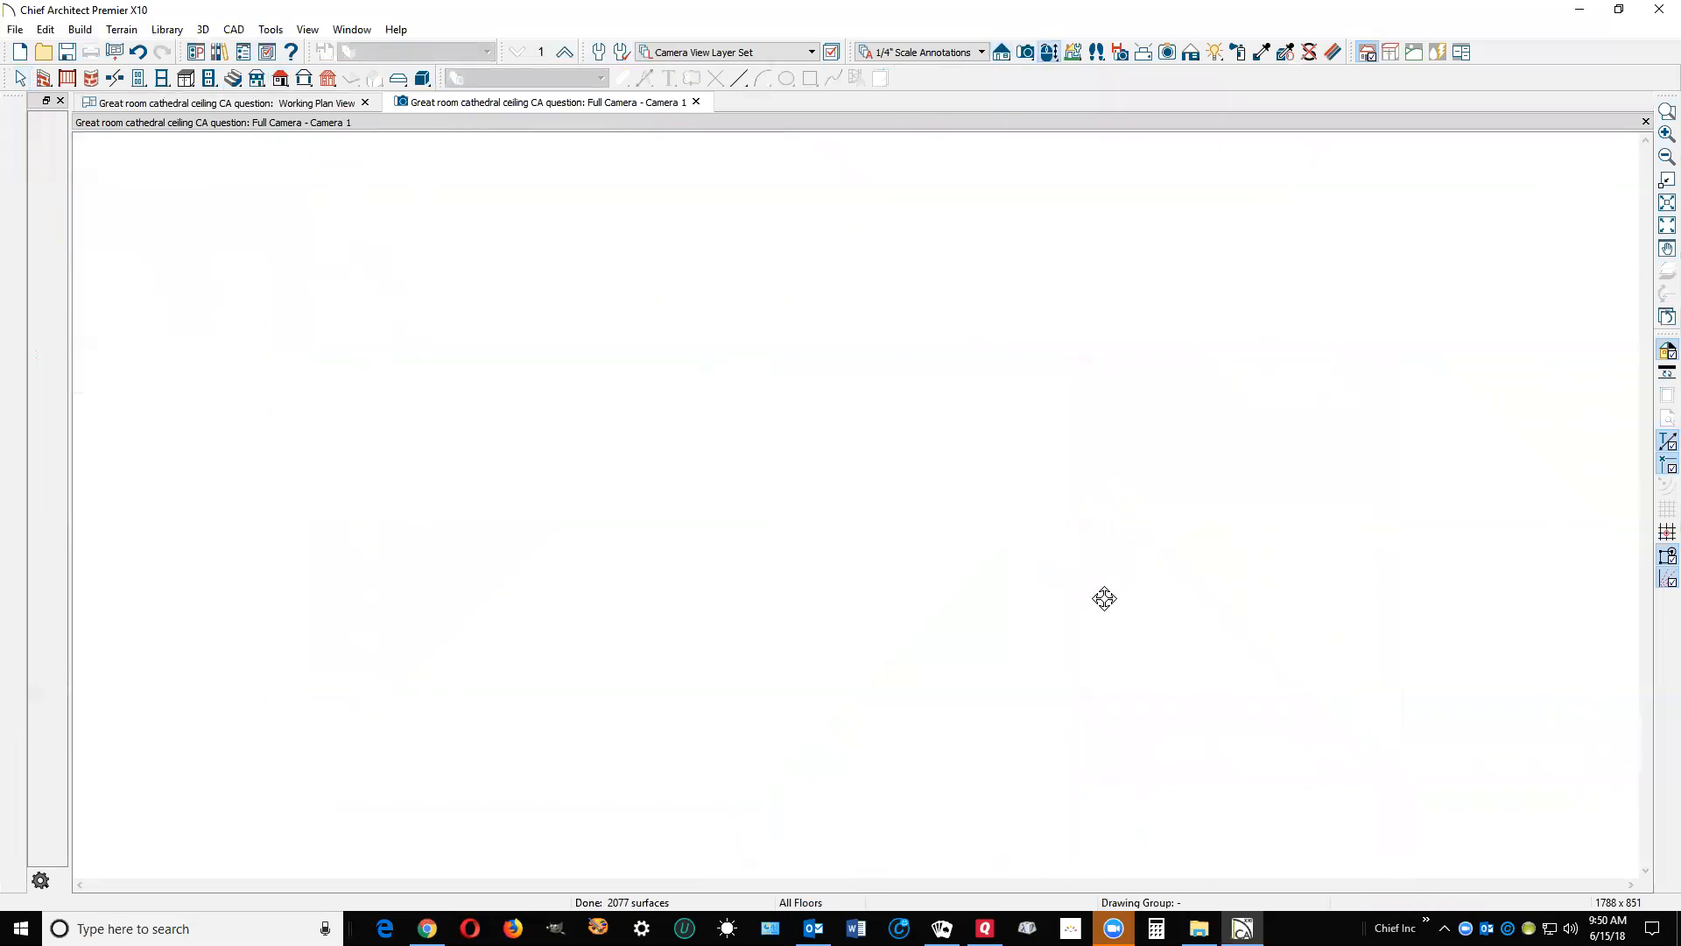
scroll(1062, 621, "down", 2)
scroll(1062, 621, "up", 2)
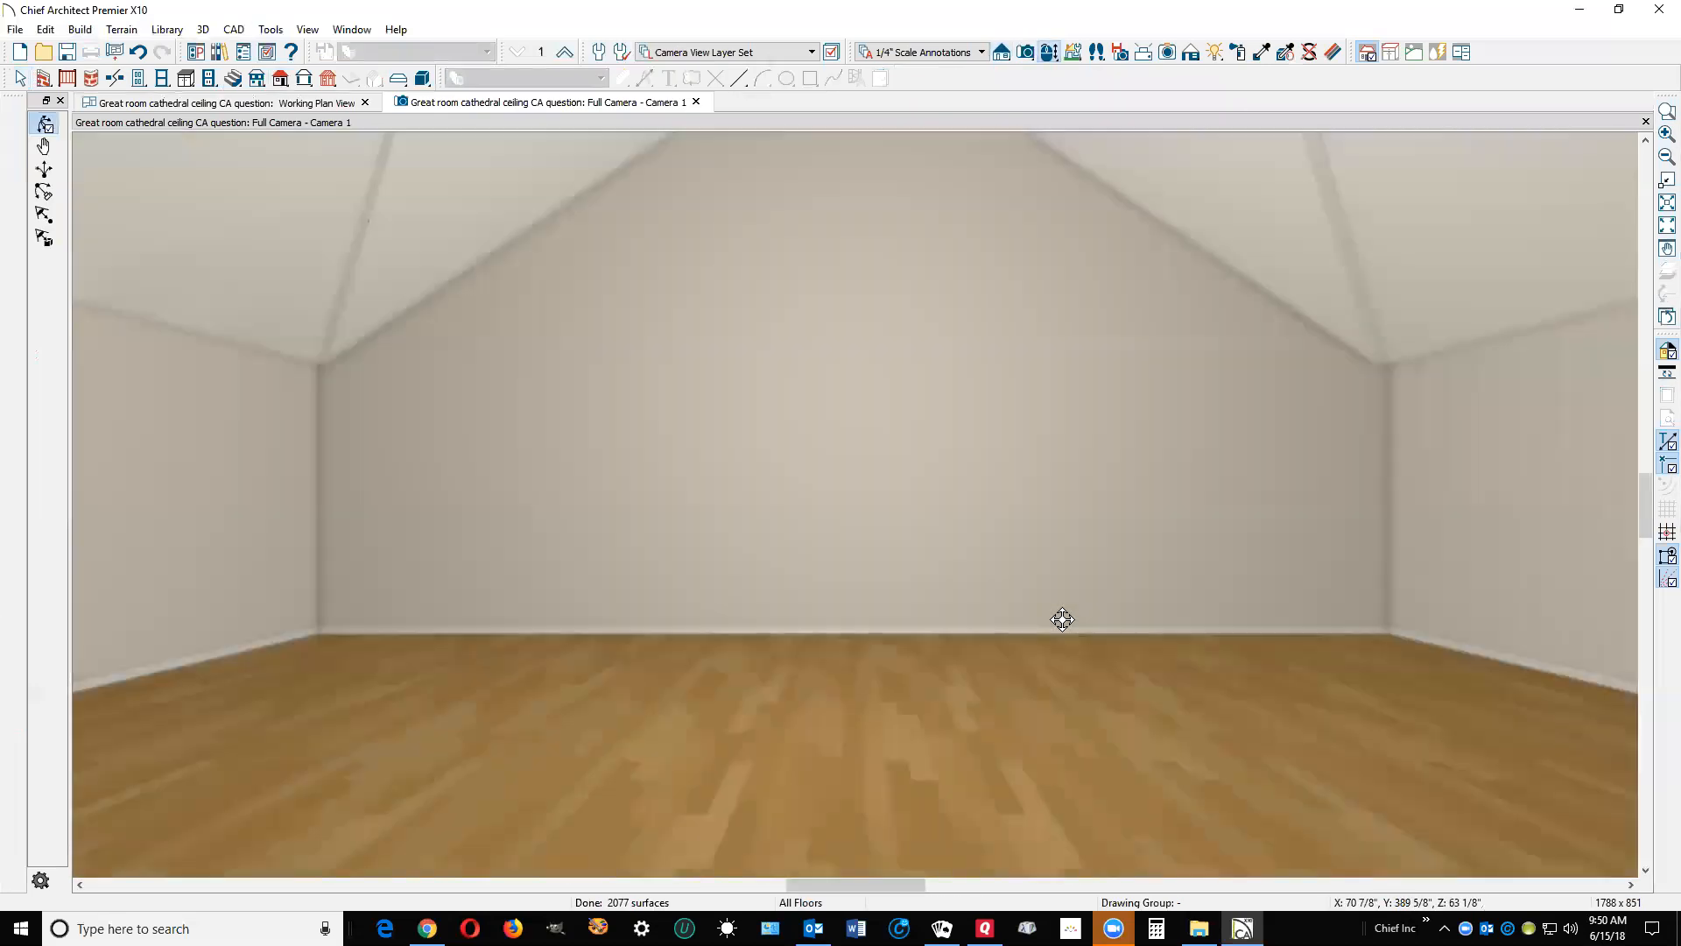
key("space")
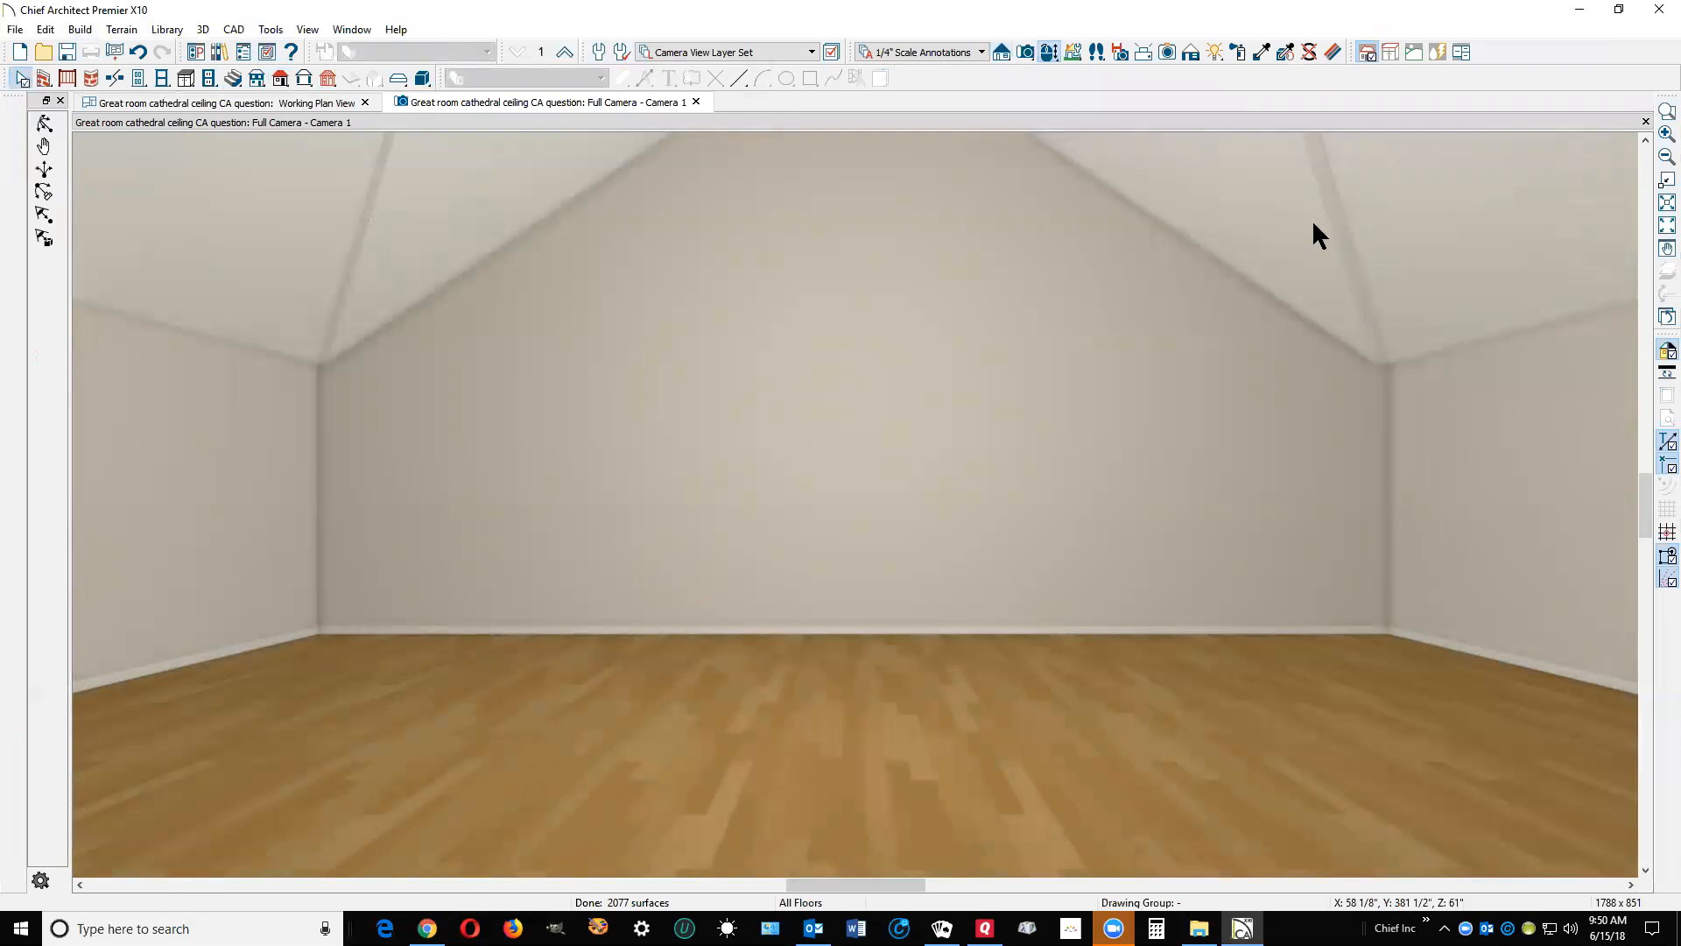
Step: Raise both Great room ceiling planes together by 6 inches with Transform/Replicate
left_click(1394, 217)
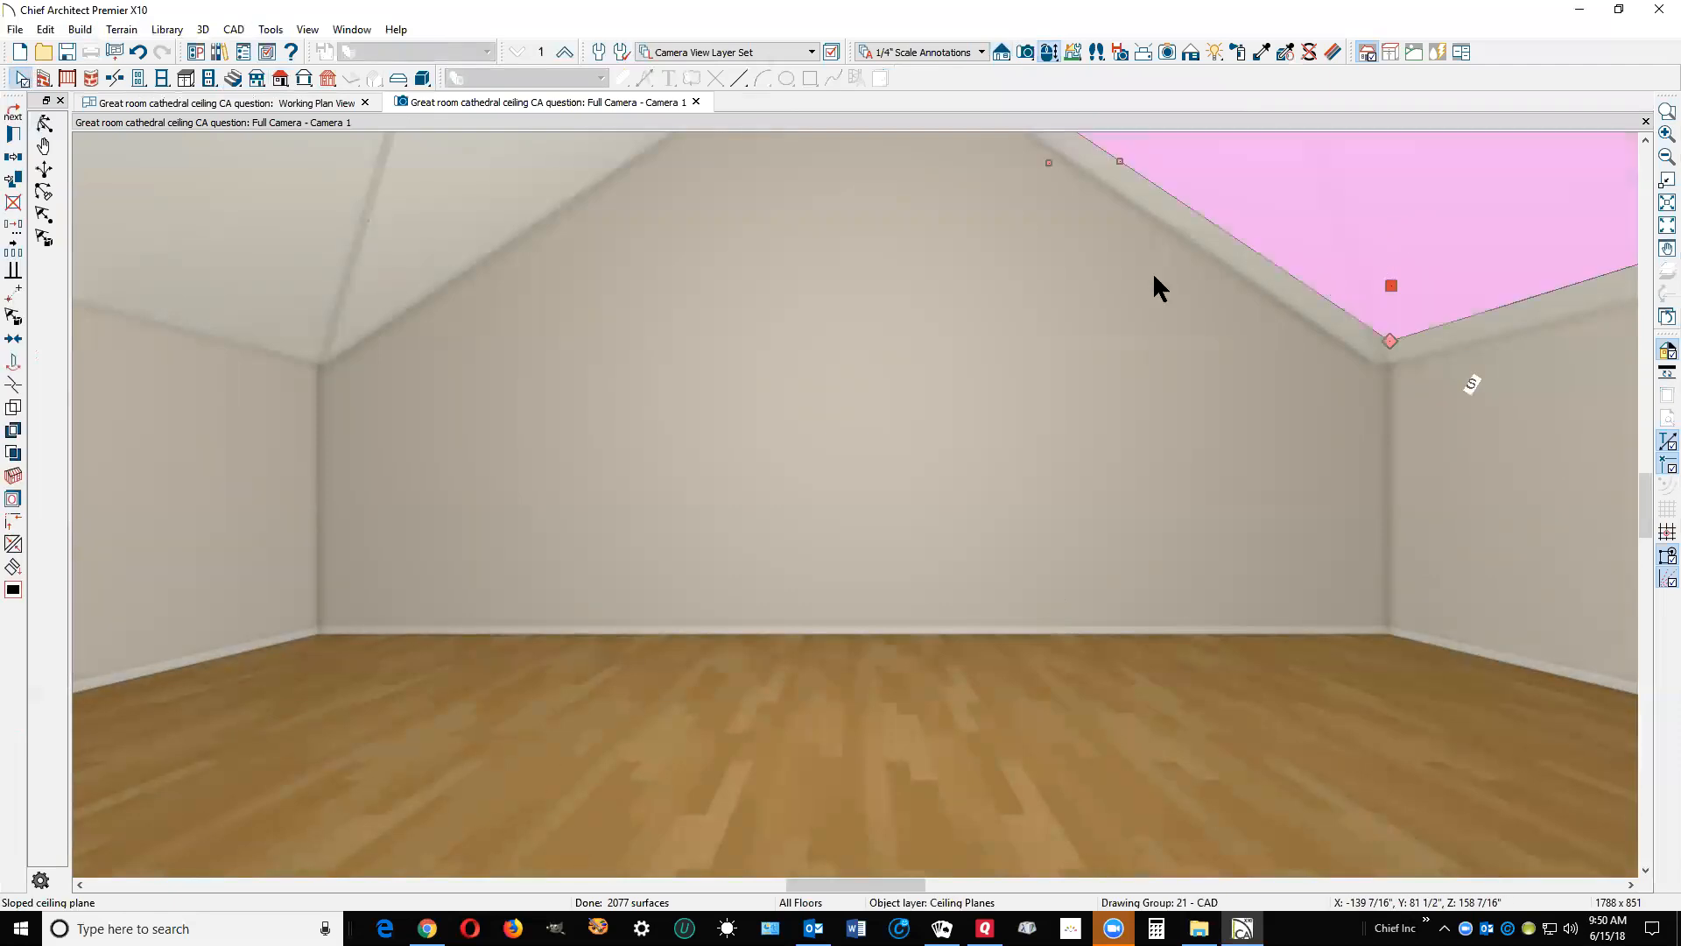
left_click(260, 235, "shift")
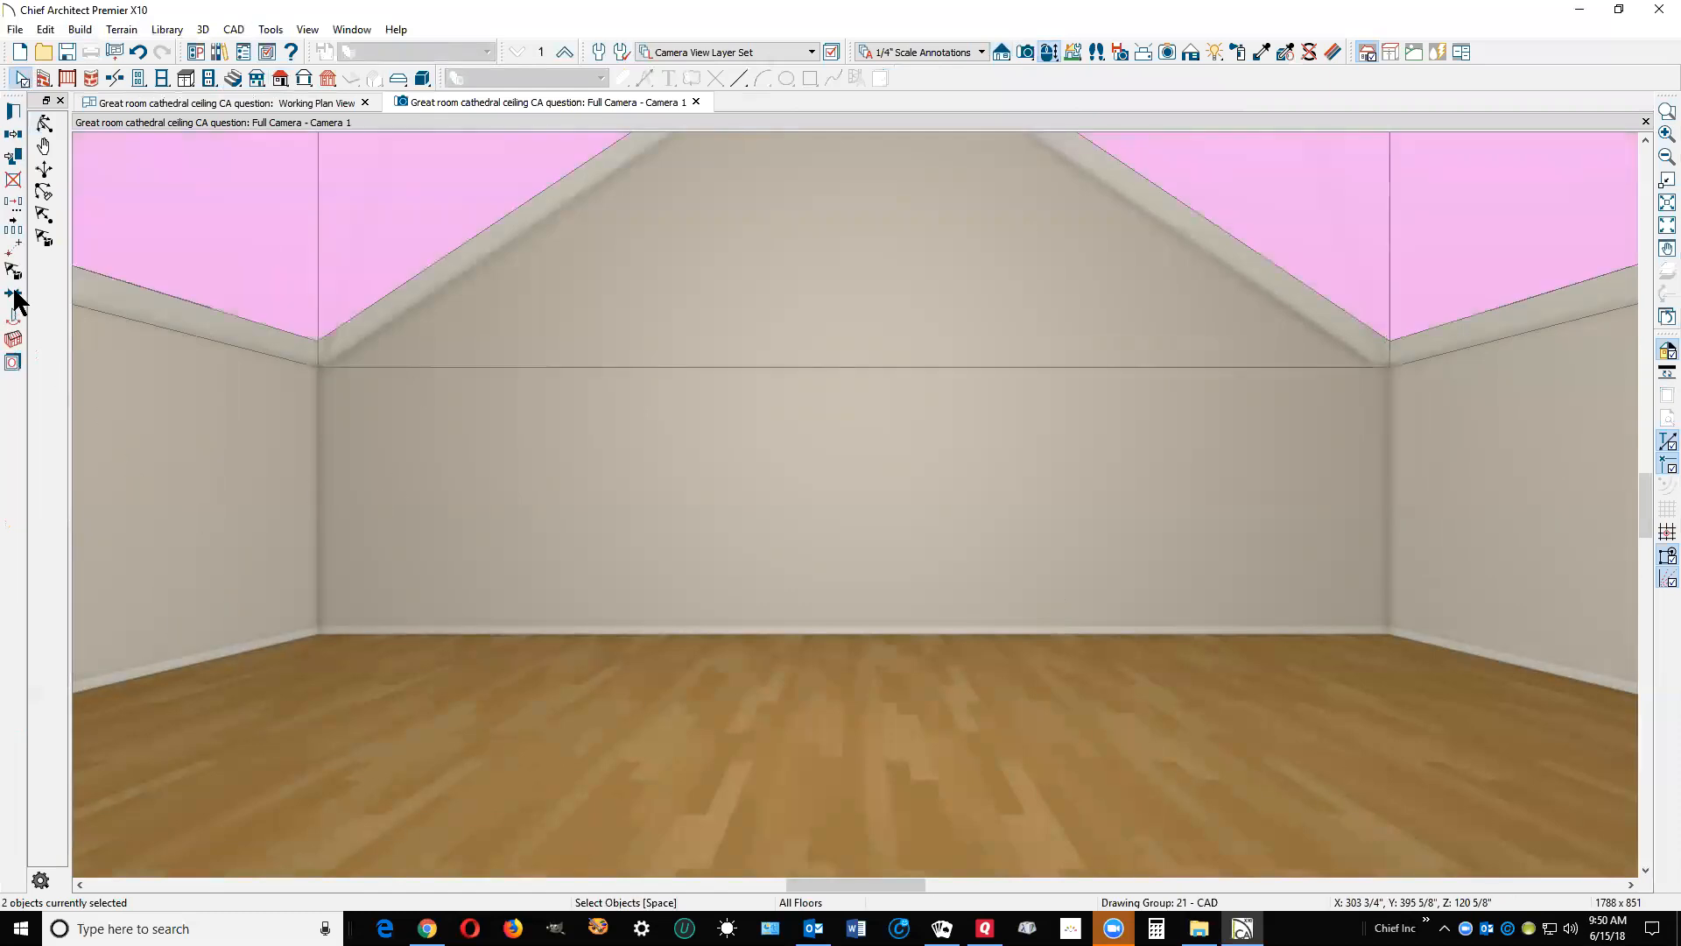
left_click(13, 207)
left_click(1086, 339)
double_click(1225, 427)
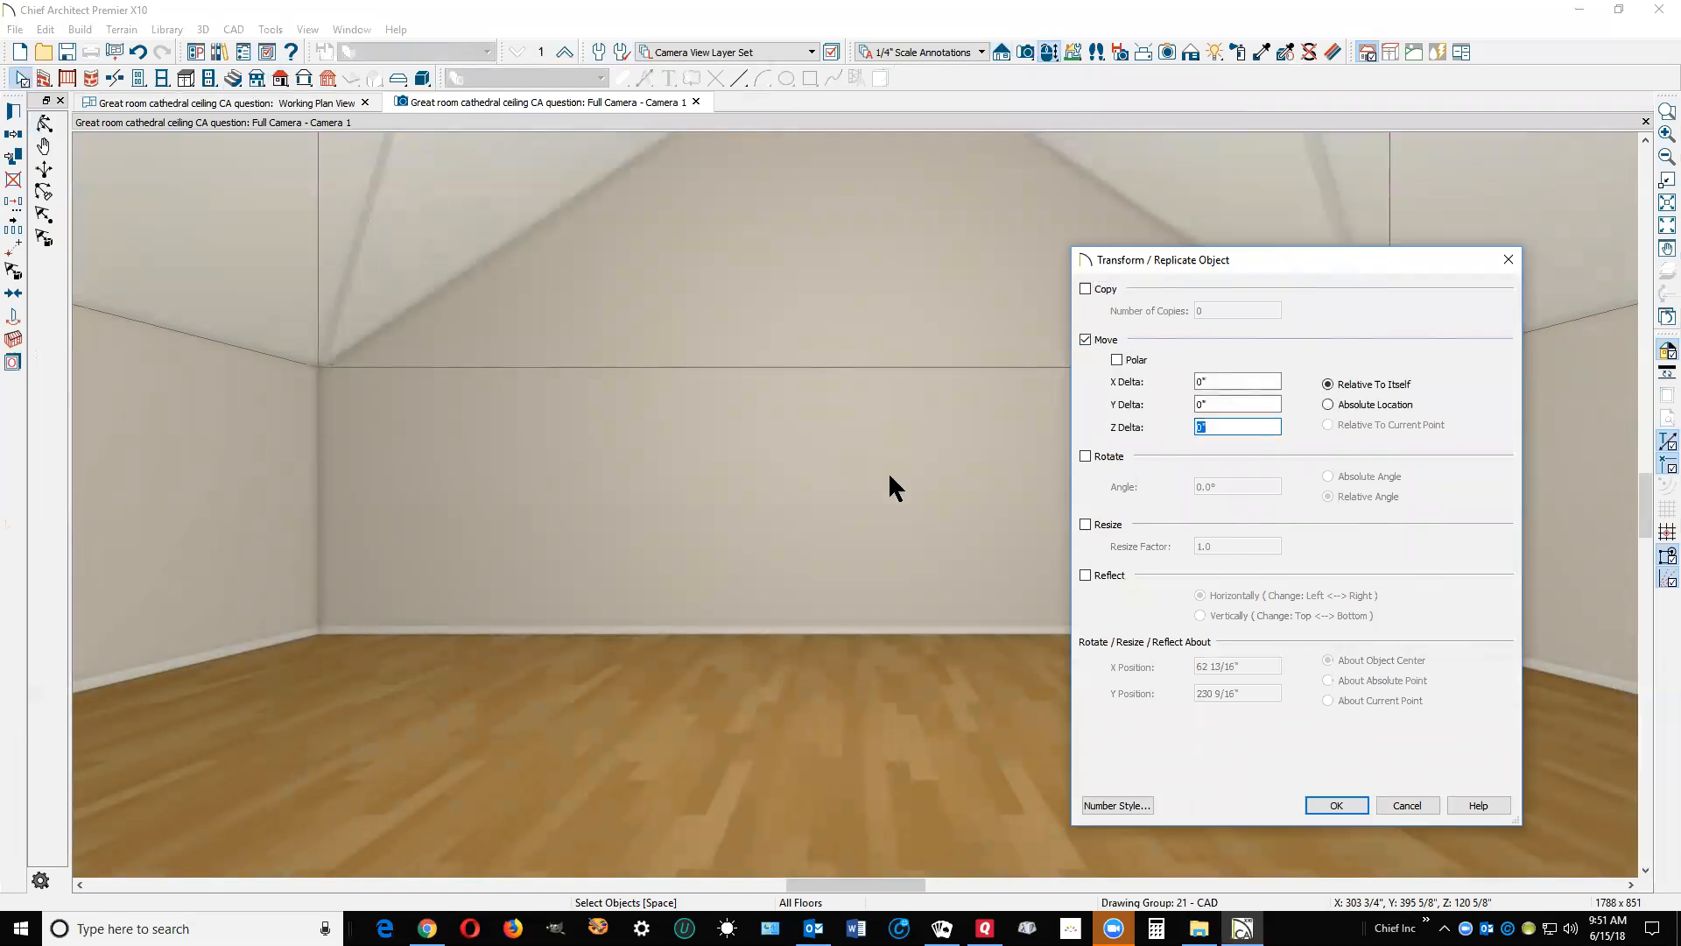
left_click(1336, 804)
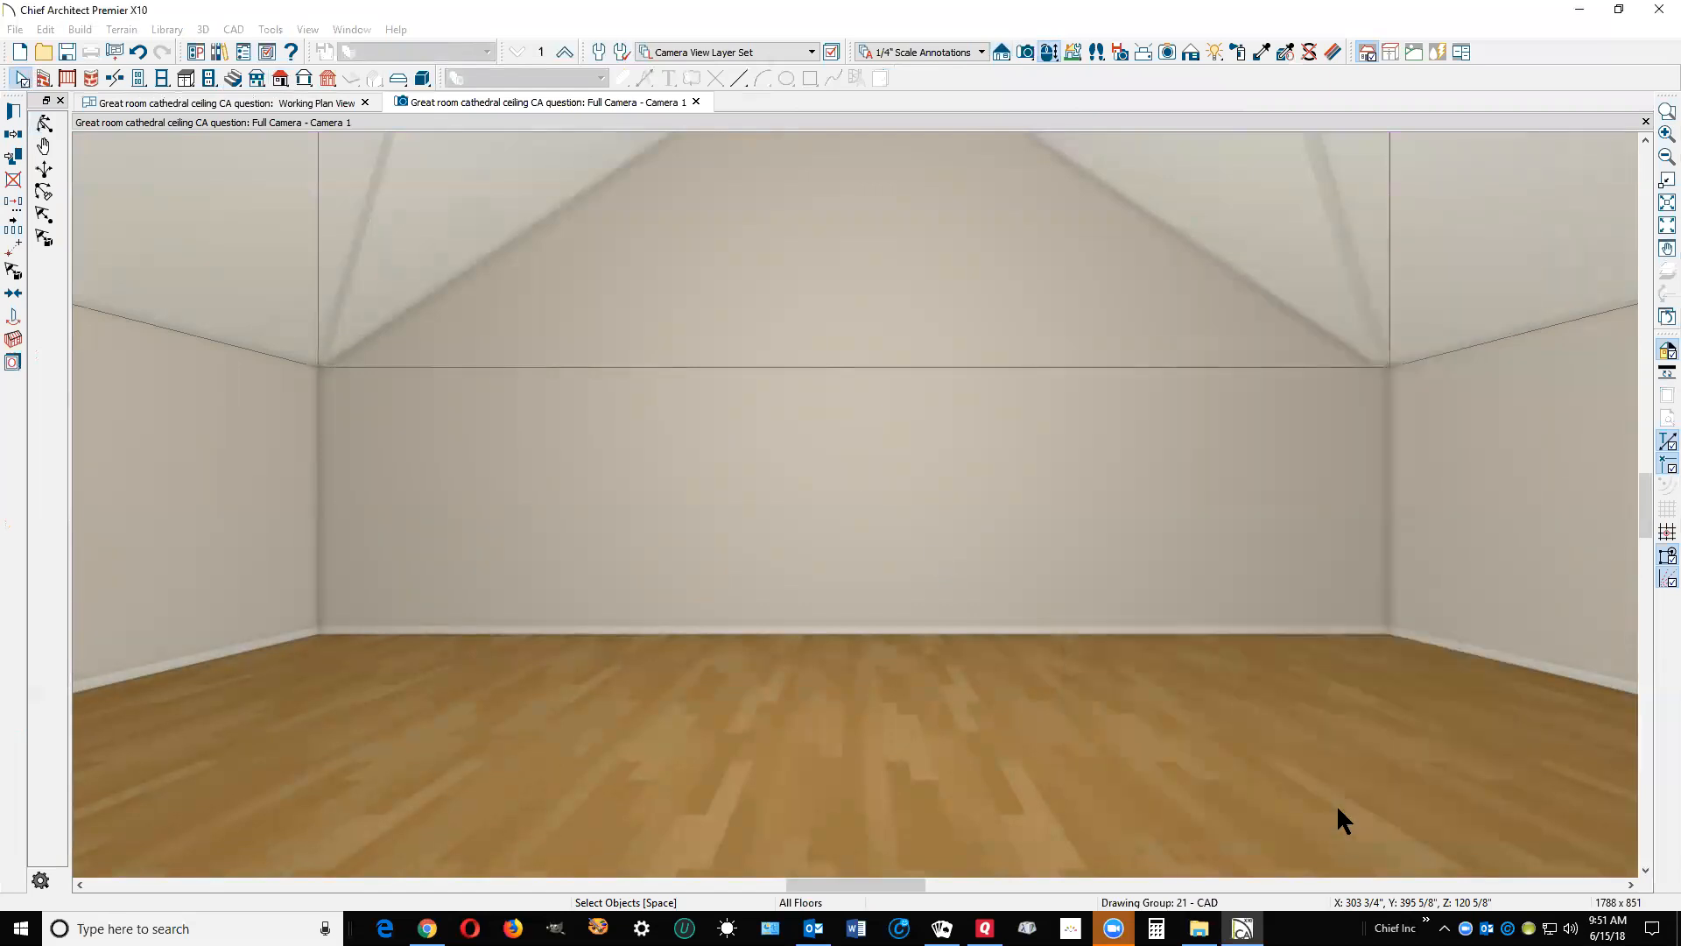
Step: Check the specification of both ceiling planes and lower them together by 12 inches with Transform/Replicate
left_click(11, 114)
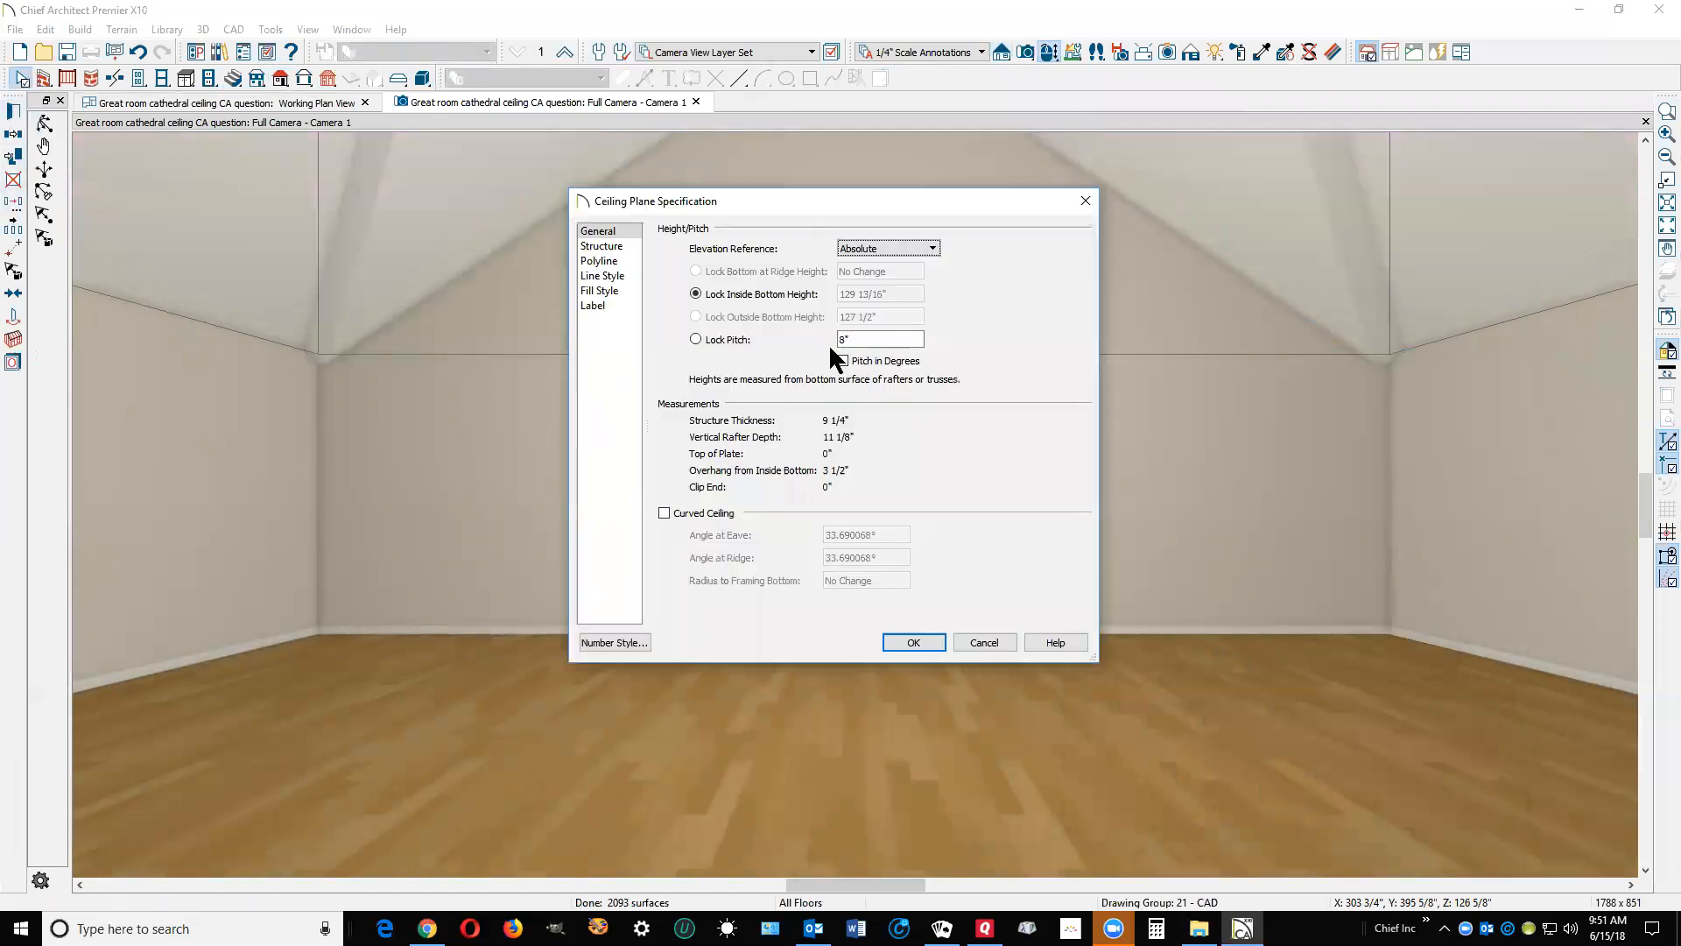
left_click(984, 642)
left_click(13, 202)
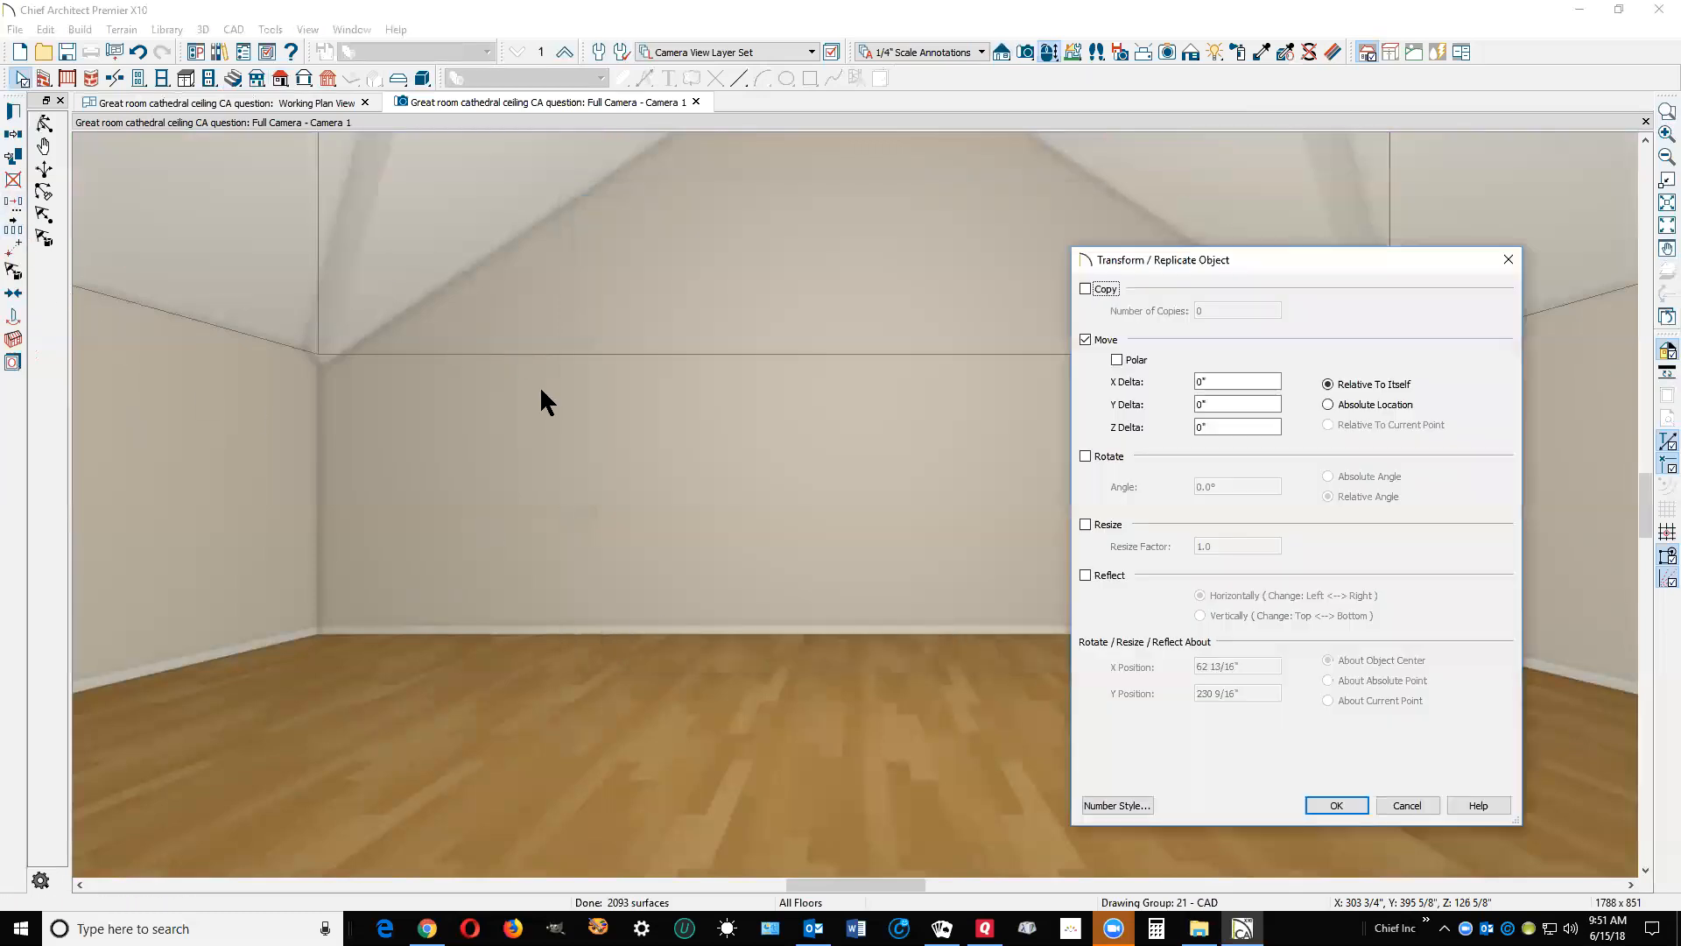
double_click(1225, 429)
type("-")
left_click(1336, 804)
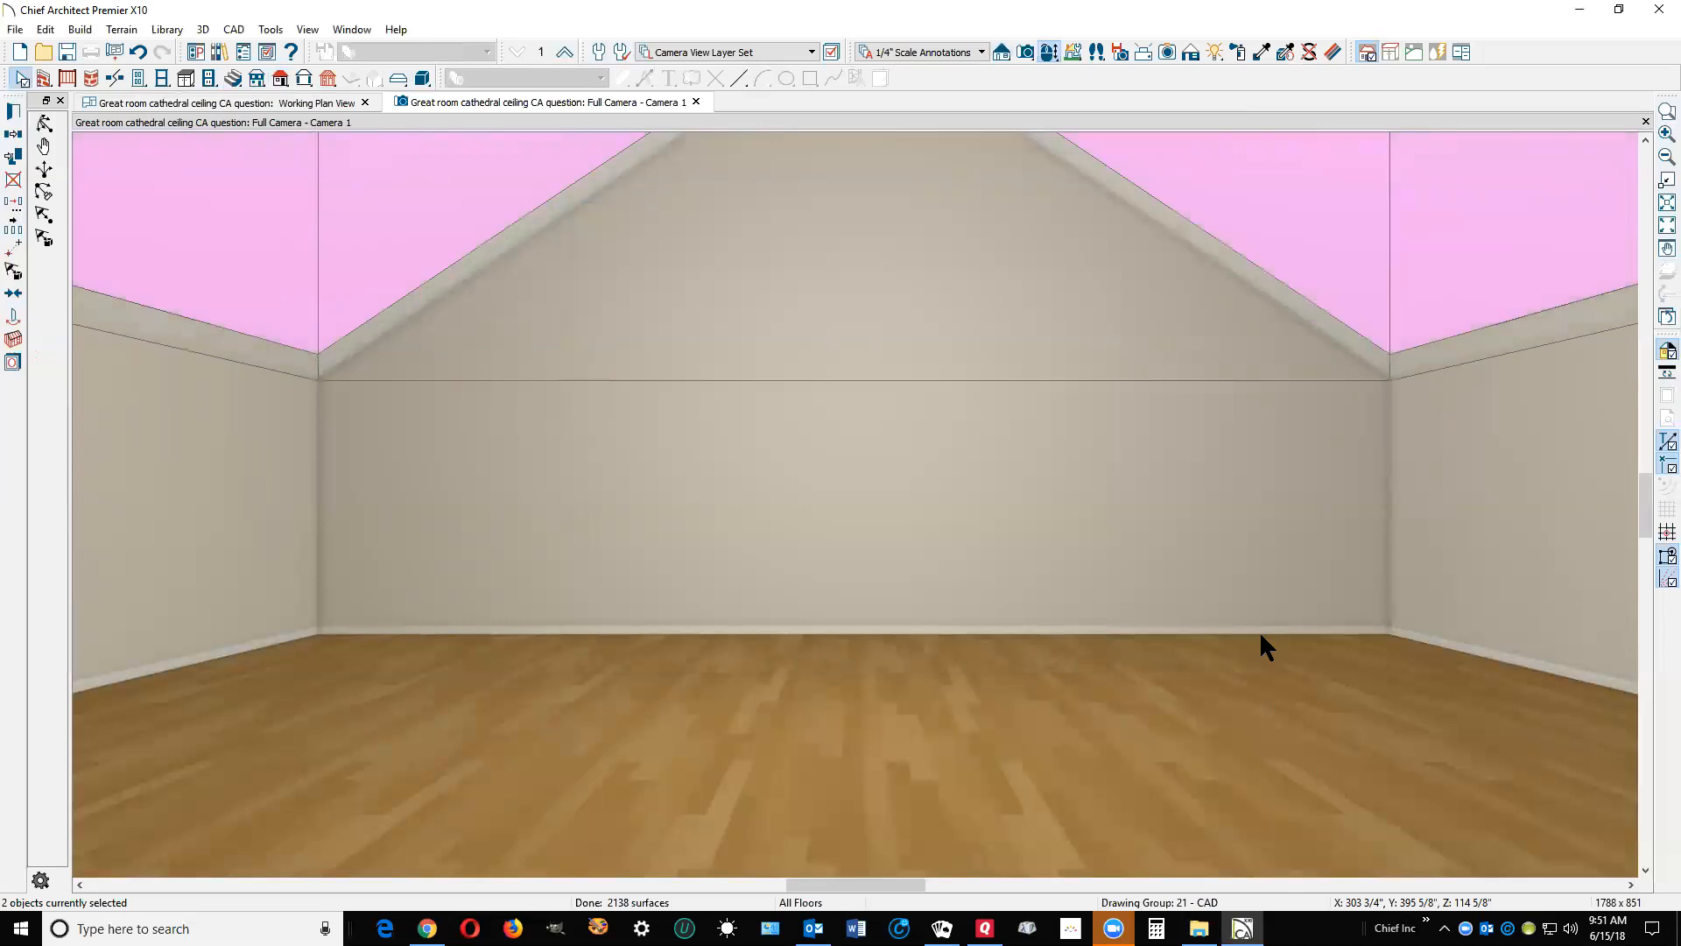
key("Escape")
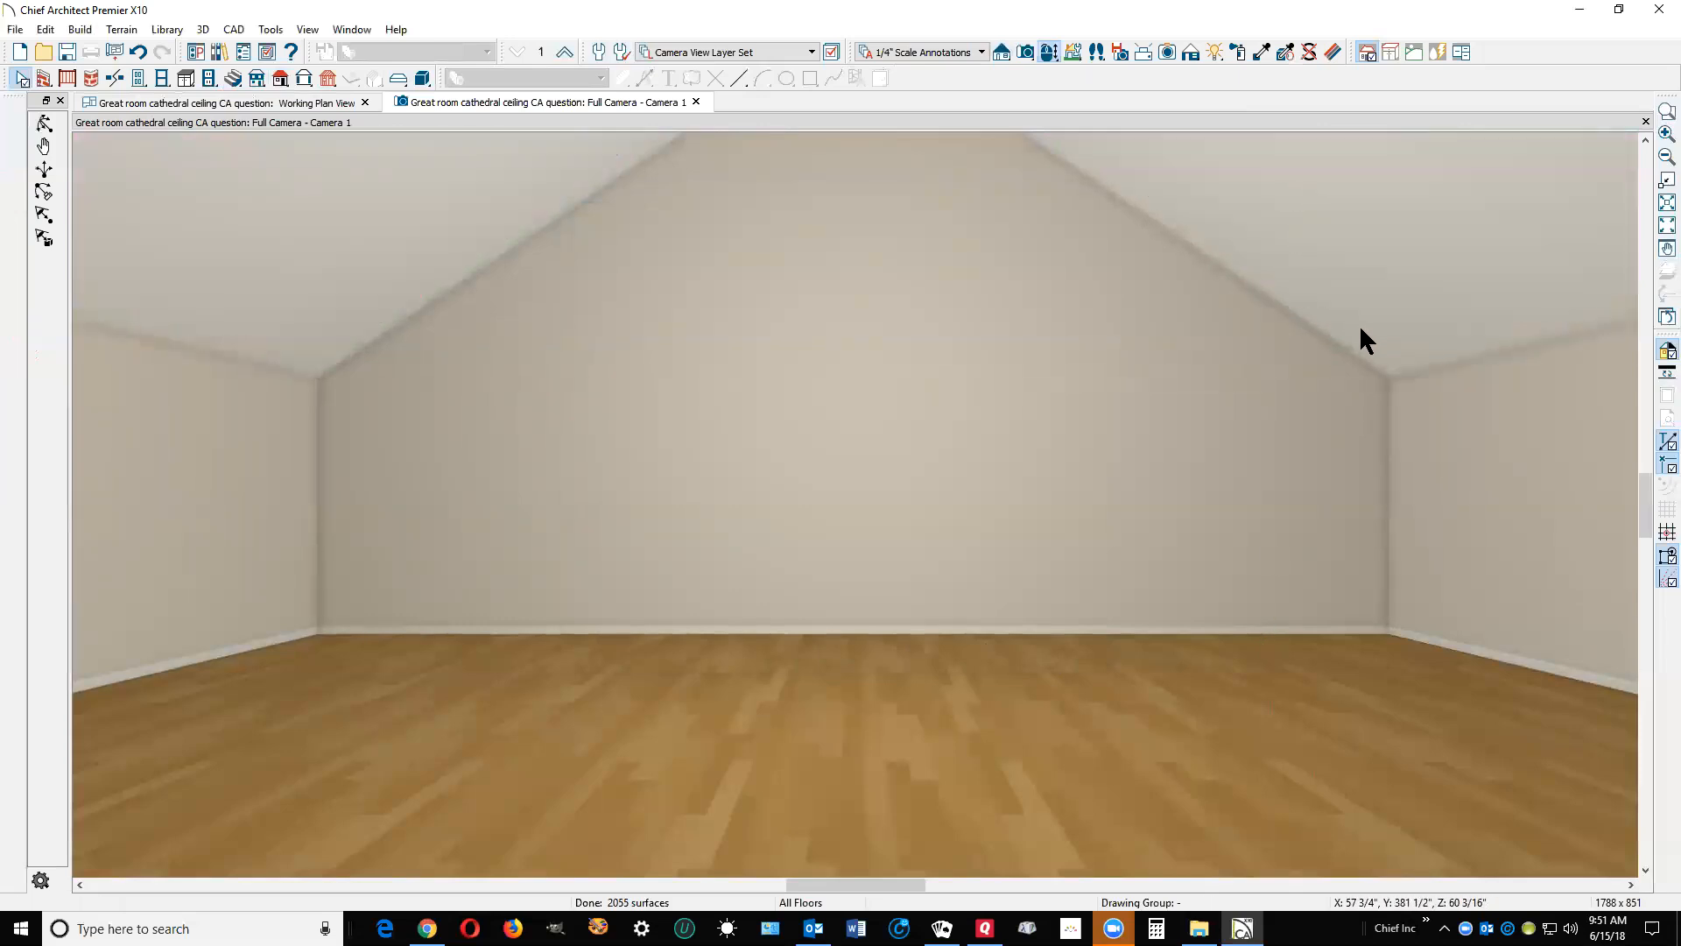
Step: Tilt the camera up to view the peak of the Great room's gable wall
scroll(1114, 421, "up", 1)
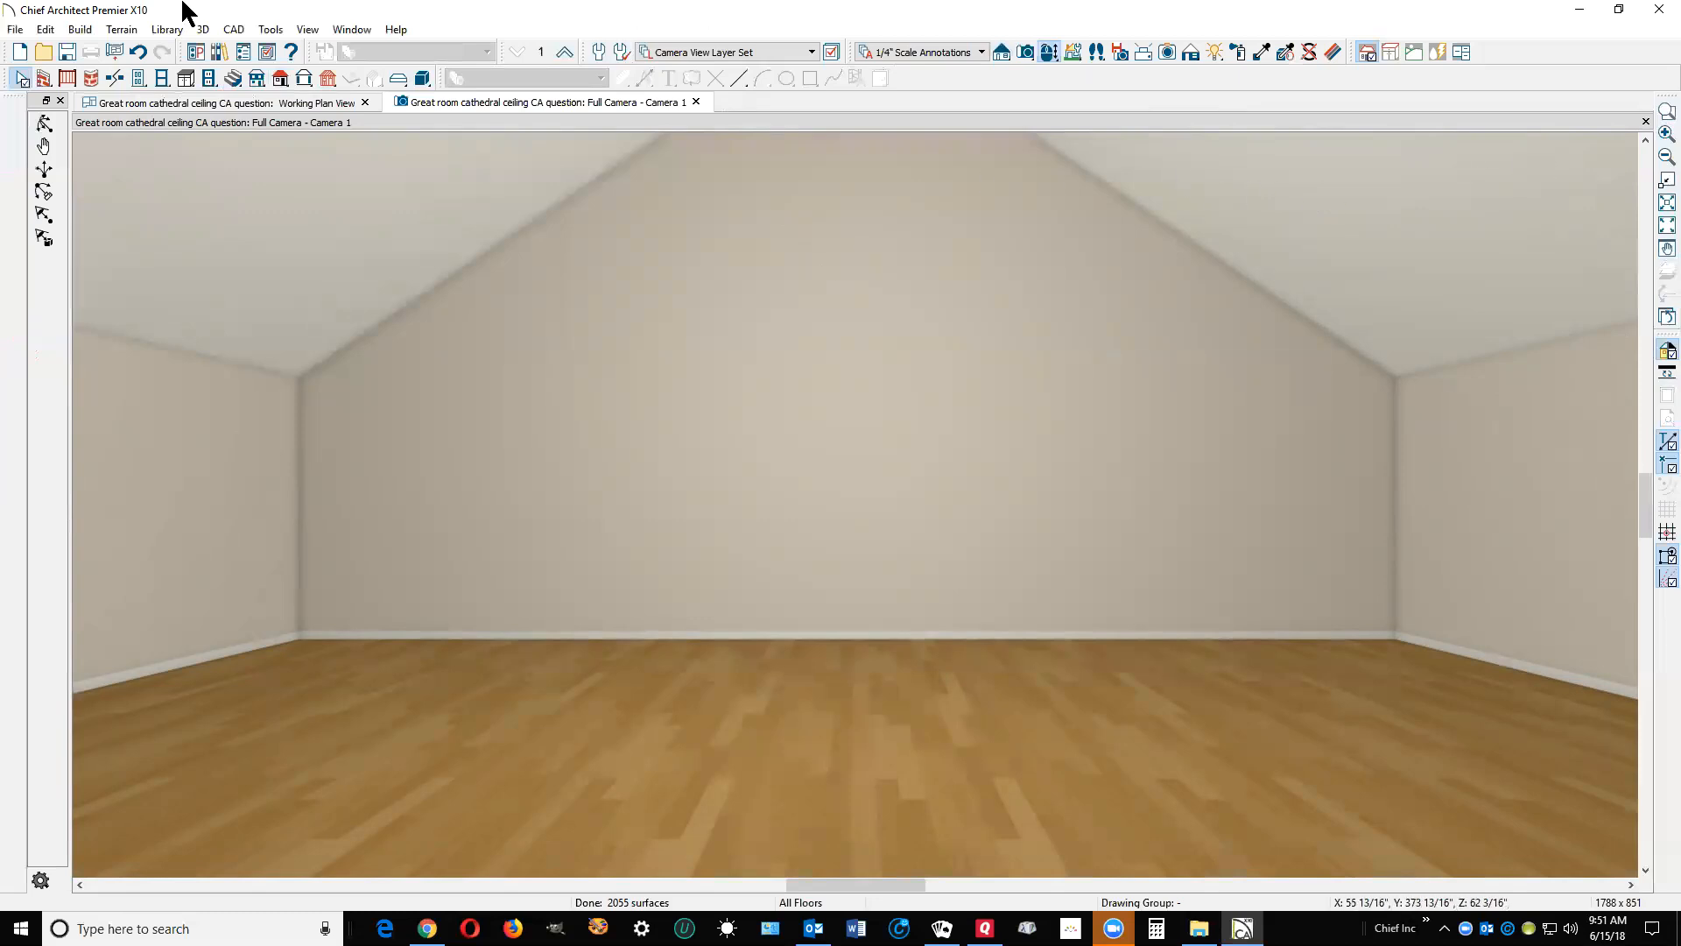
left_click(46, 126)
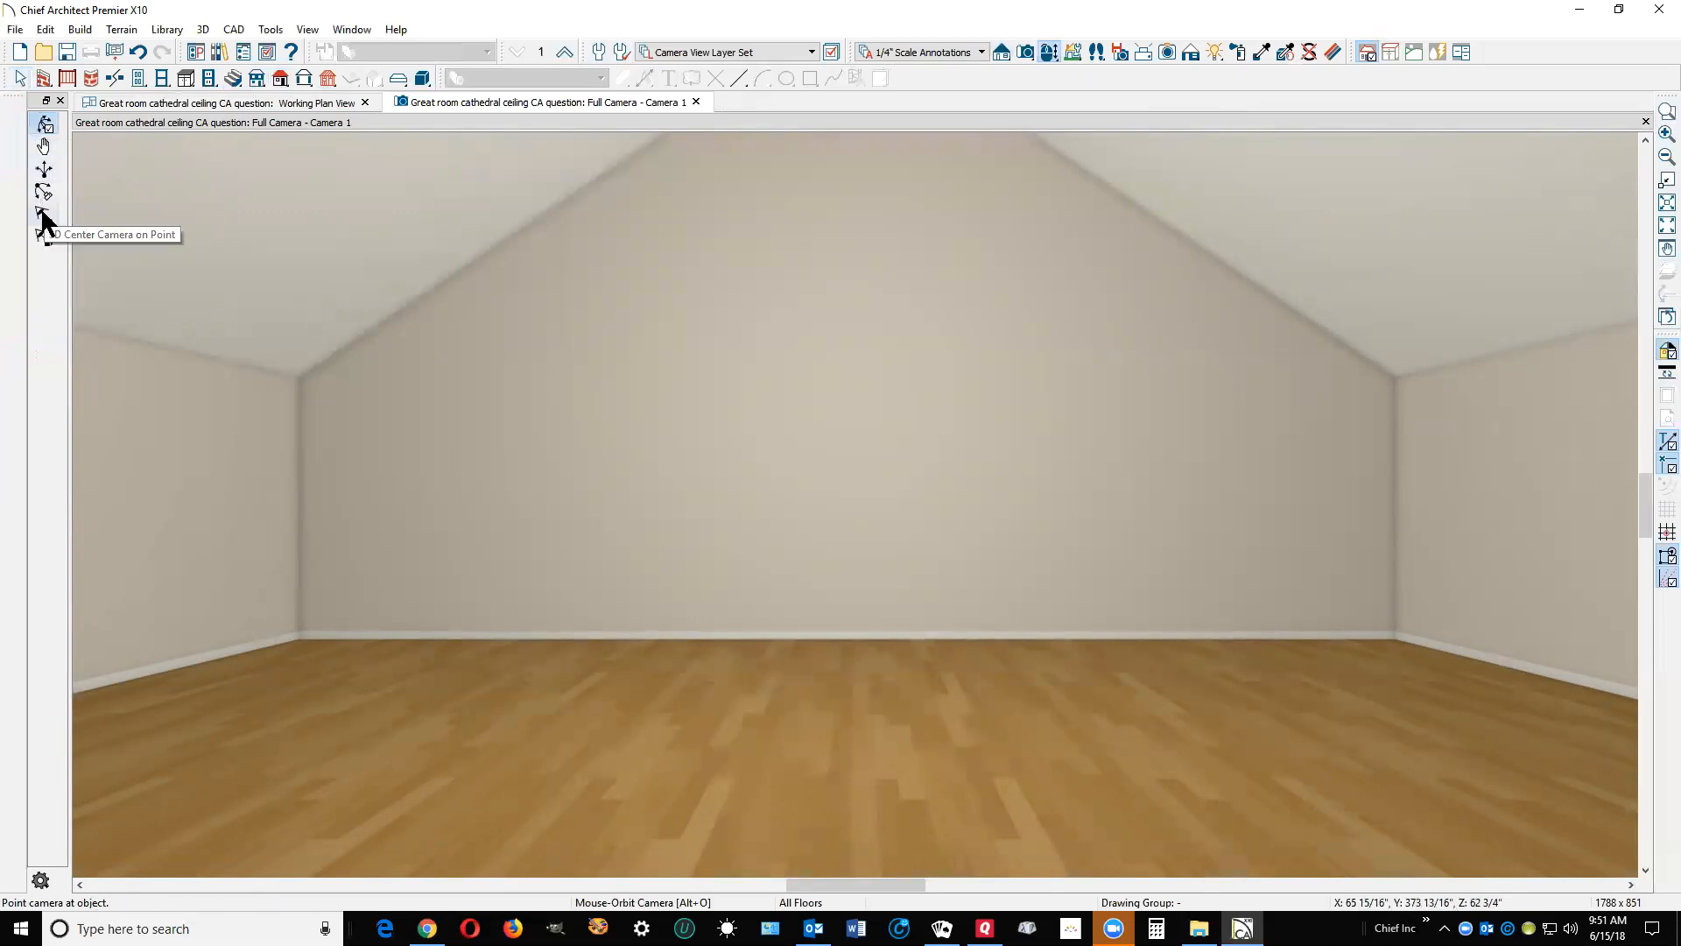
left_click(46, 193)
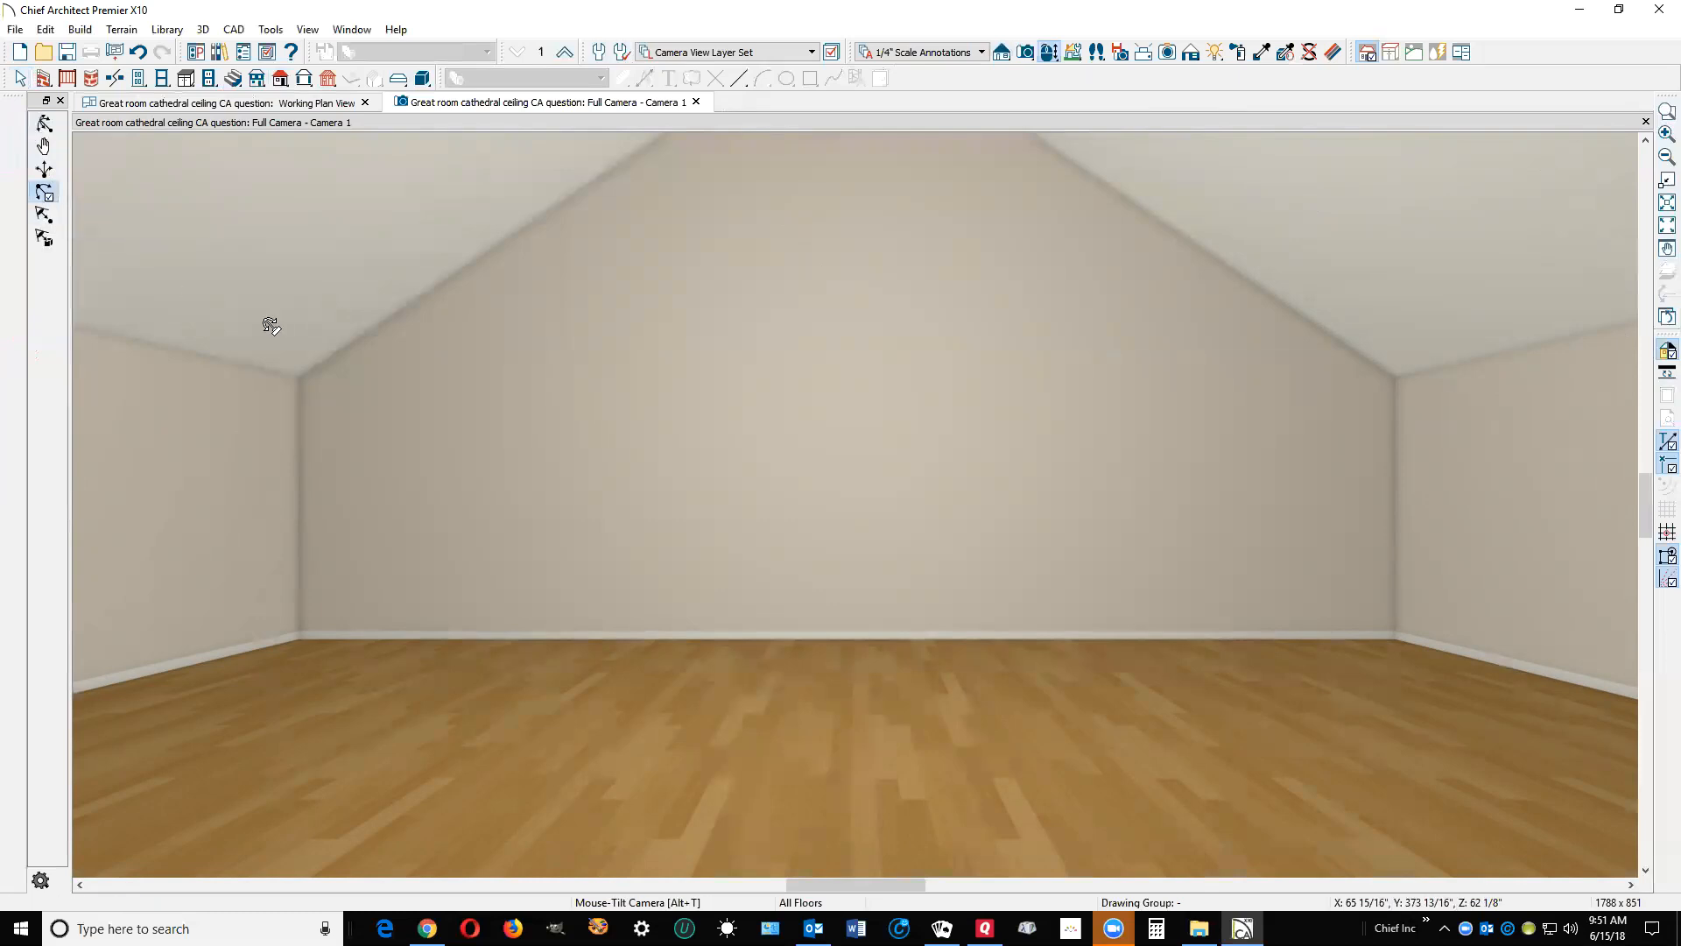
left_click_drag(1002, 368, 1006, 311)
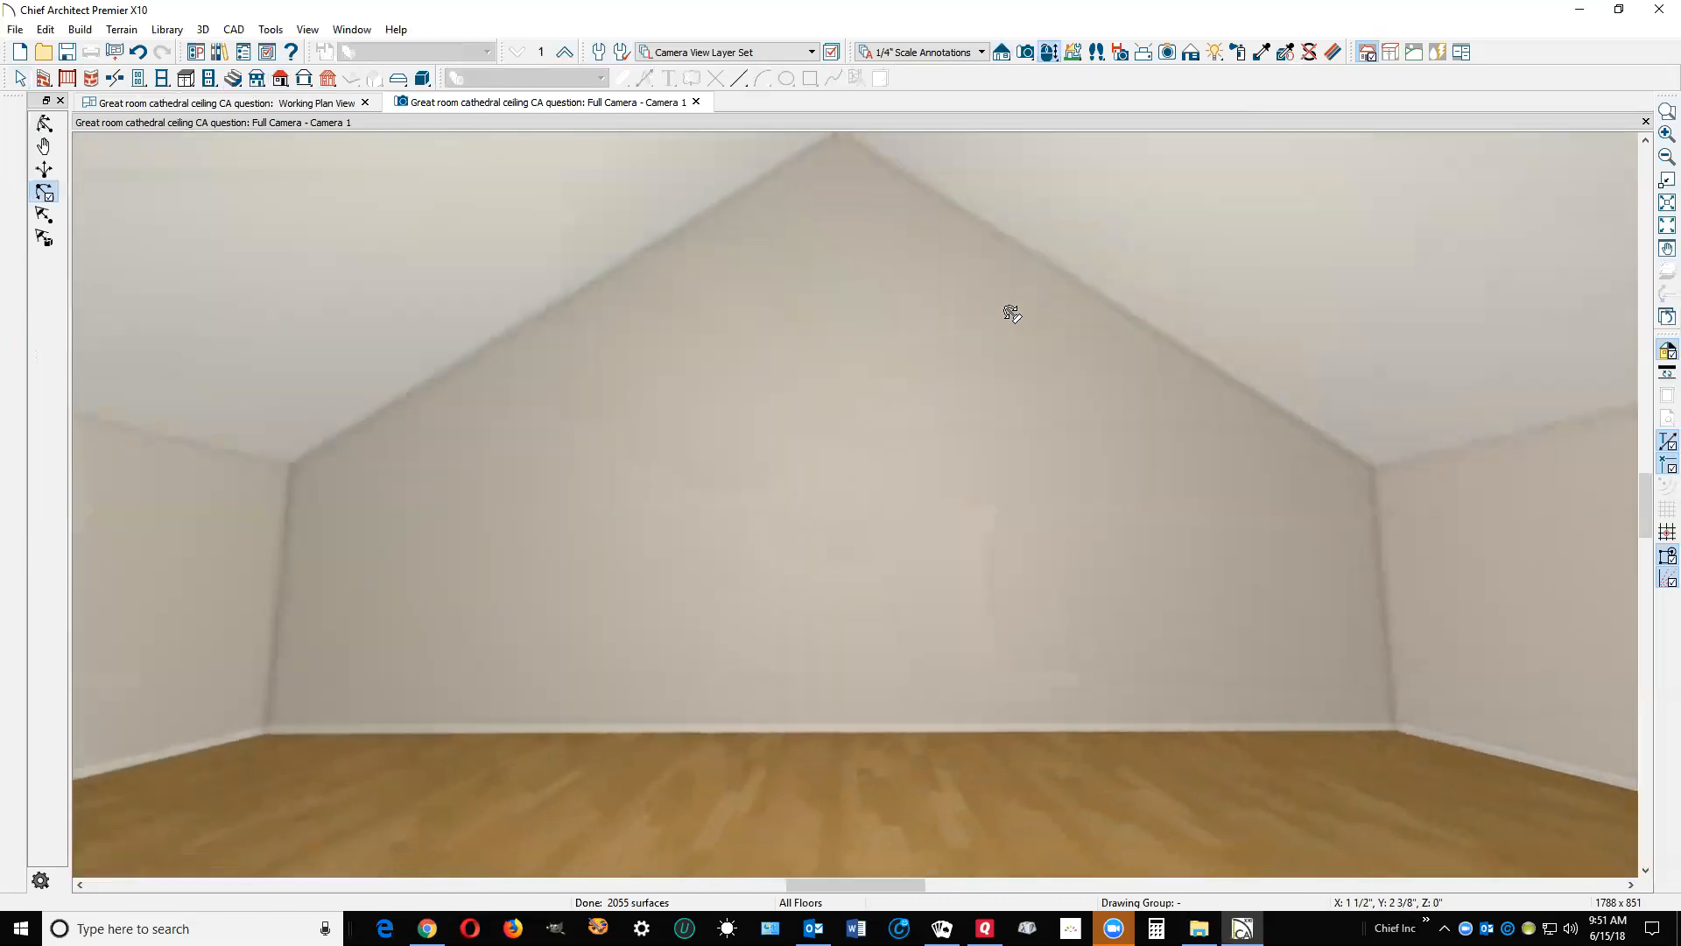
key("space")
Step: Review the height and pitch settings of the ceiling plane on the left slope without changing them
left_click(688, 192)
double_click(690, 195)
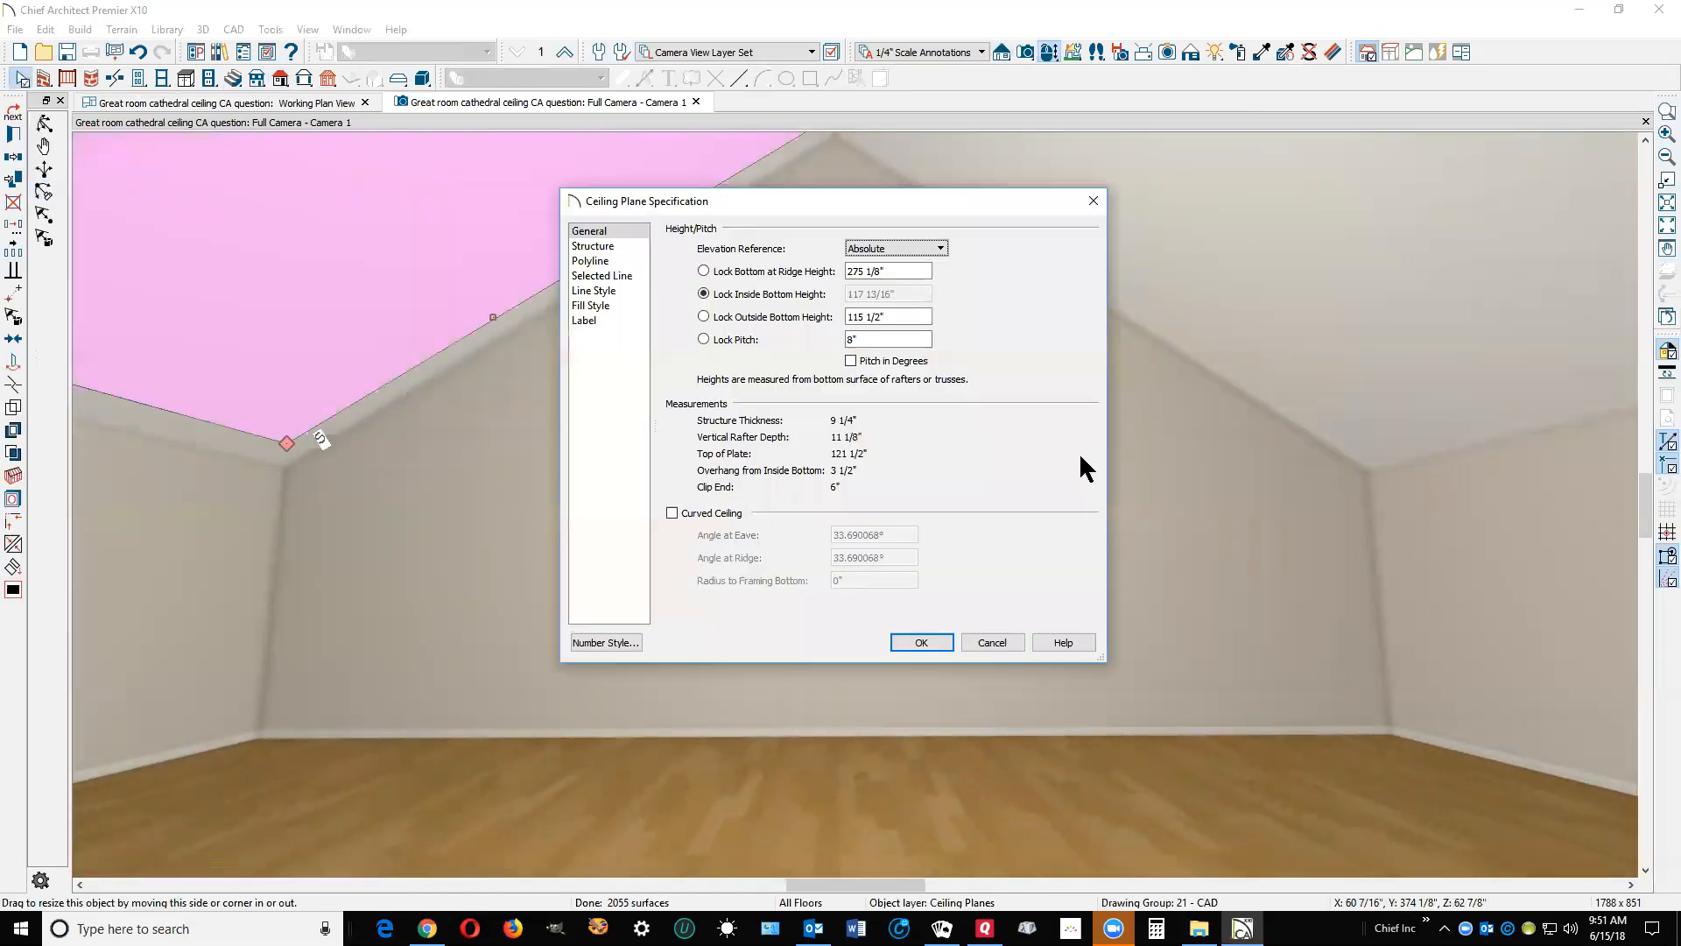
left_click(998, 644)
key("Escape")
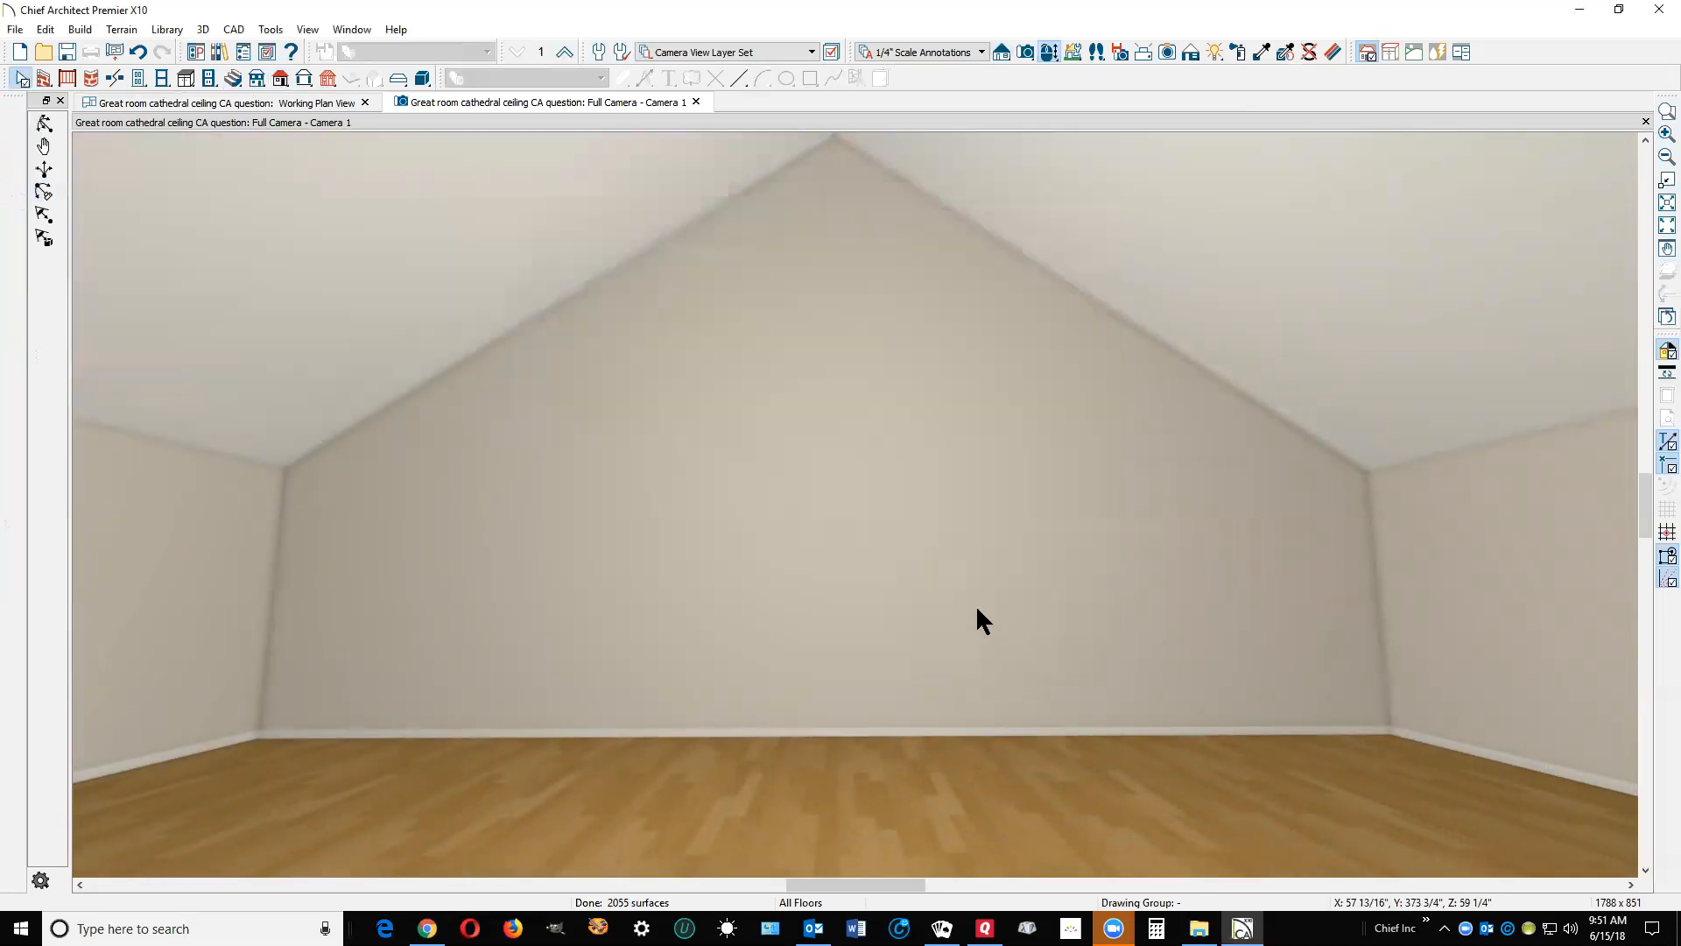
double_click(611, 173)
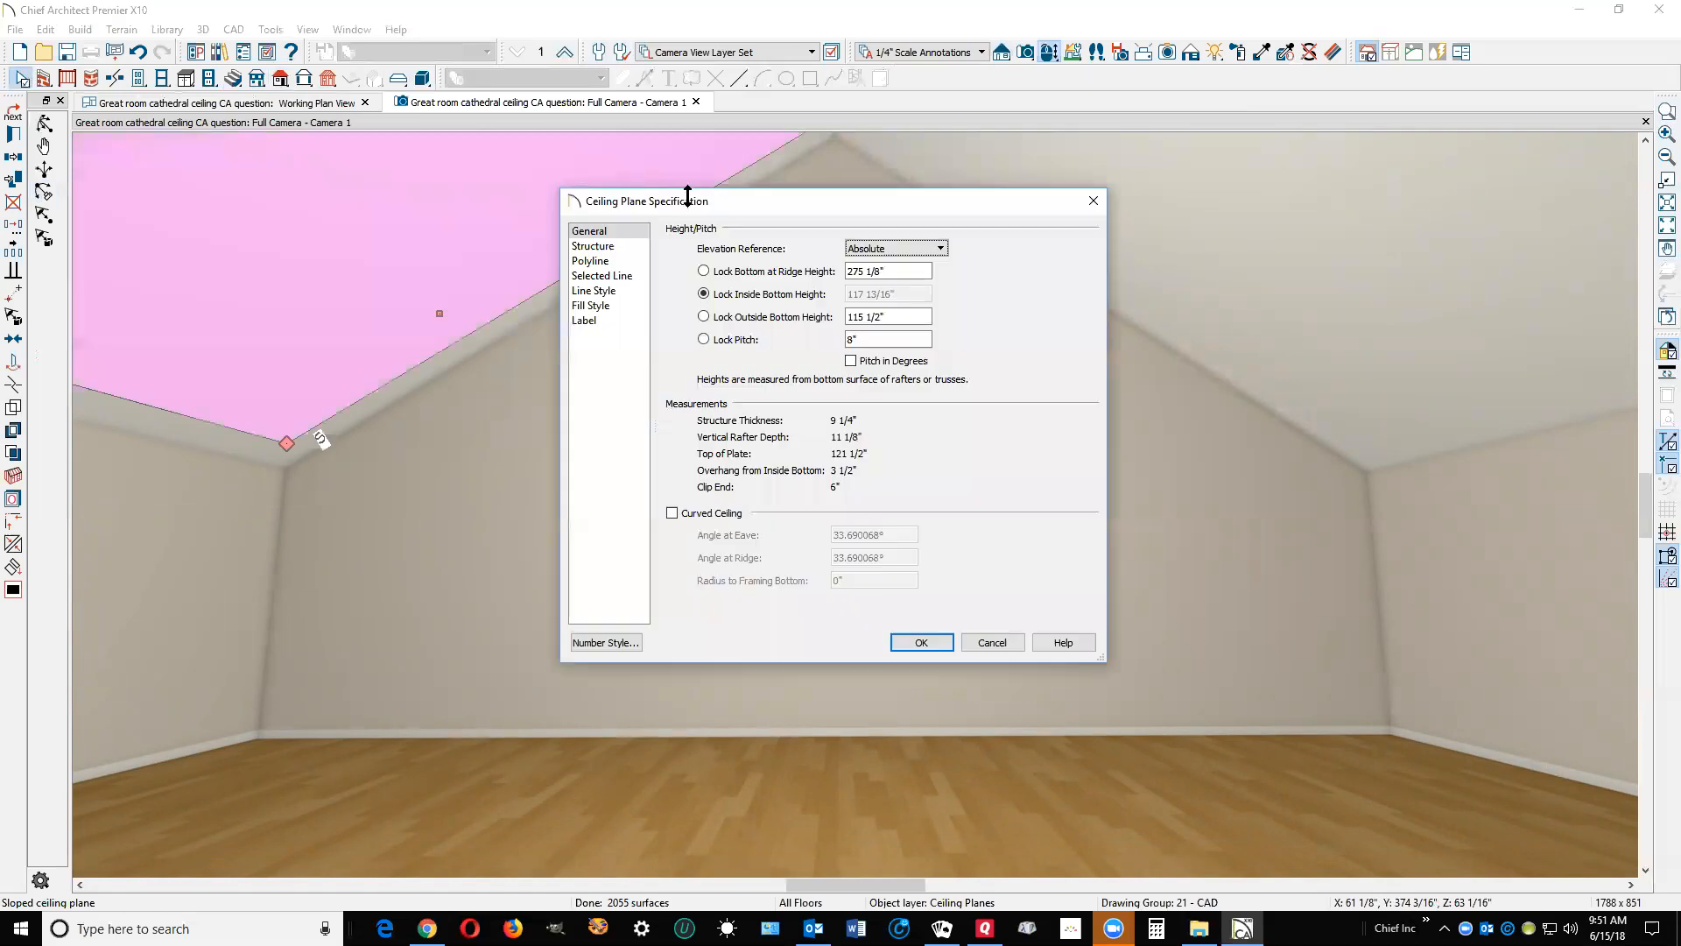
left_click(999, 644)
key("Escape")
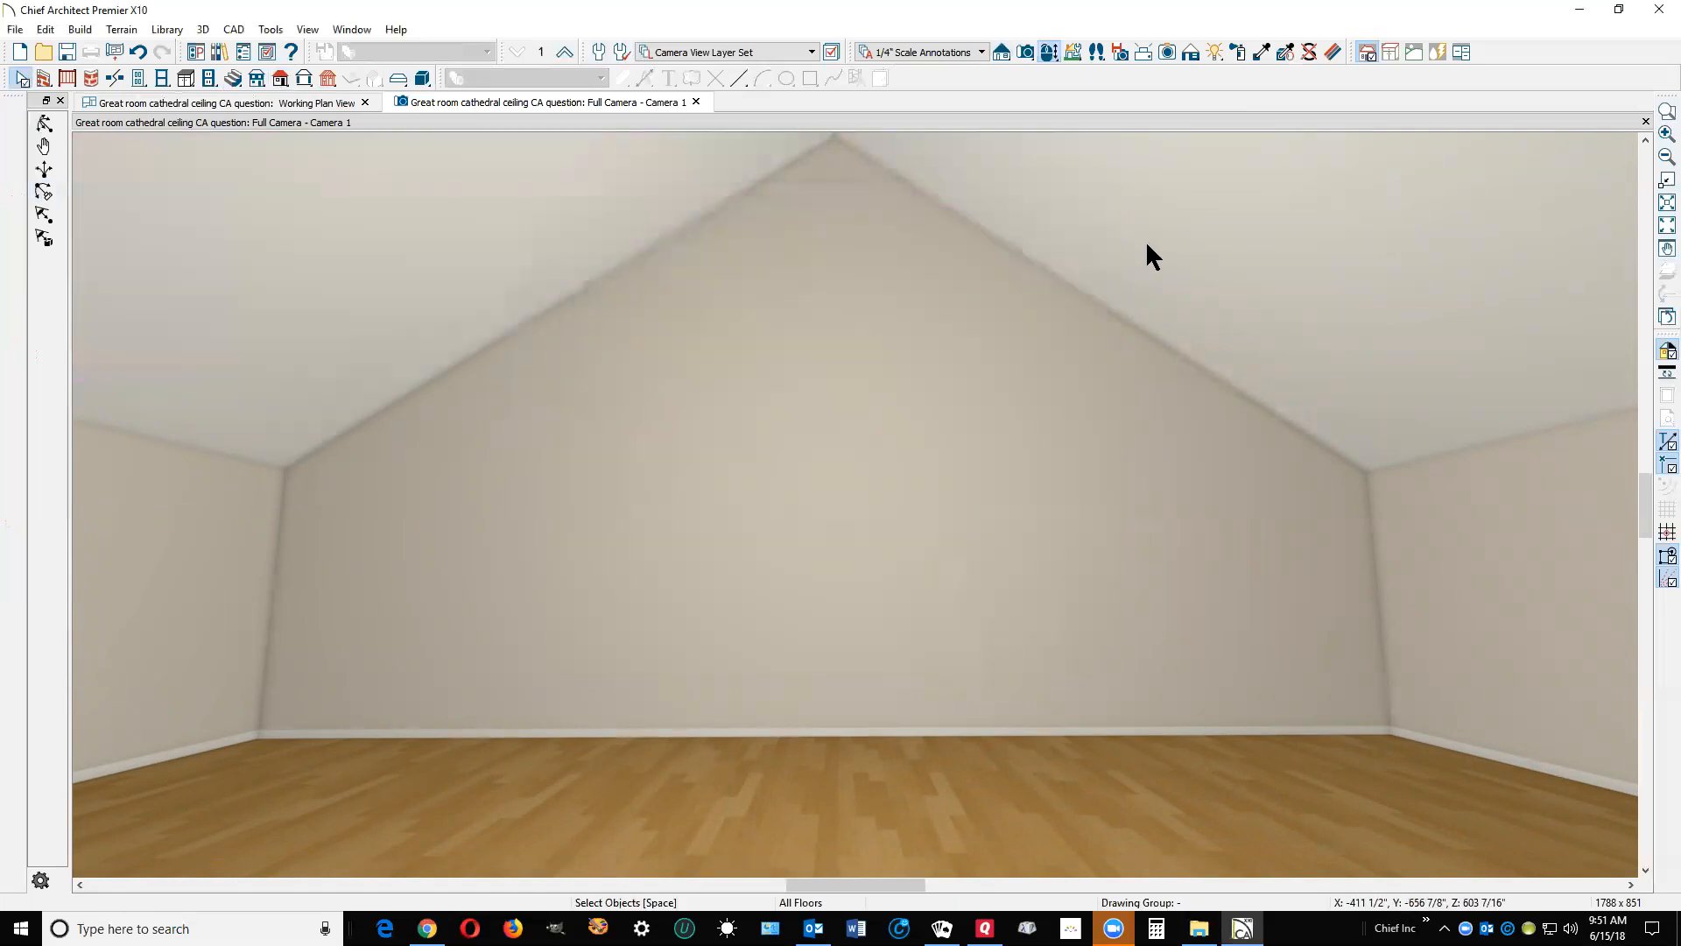
Step: Give both ceiling planes a shallower pitch, keeping their inside bottom height locked, and close the camera view
left_click(1146, 244)
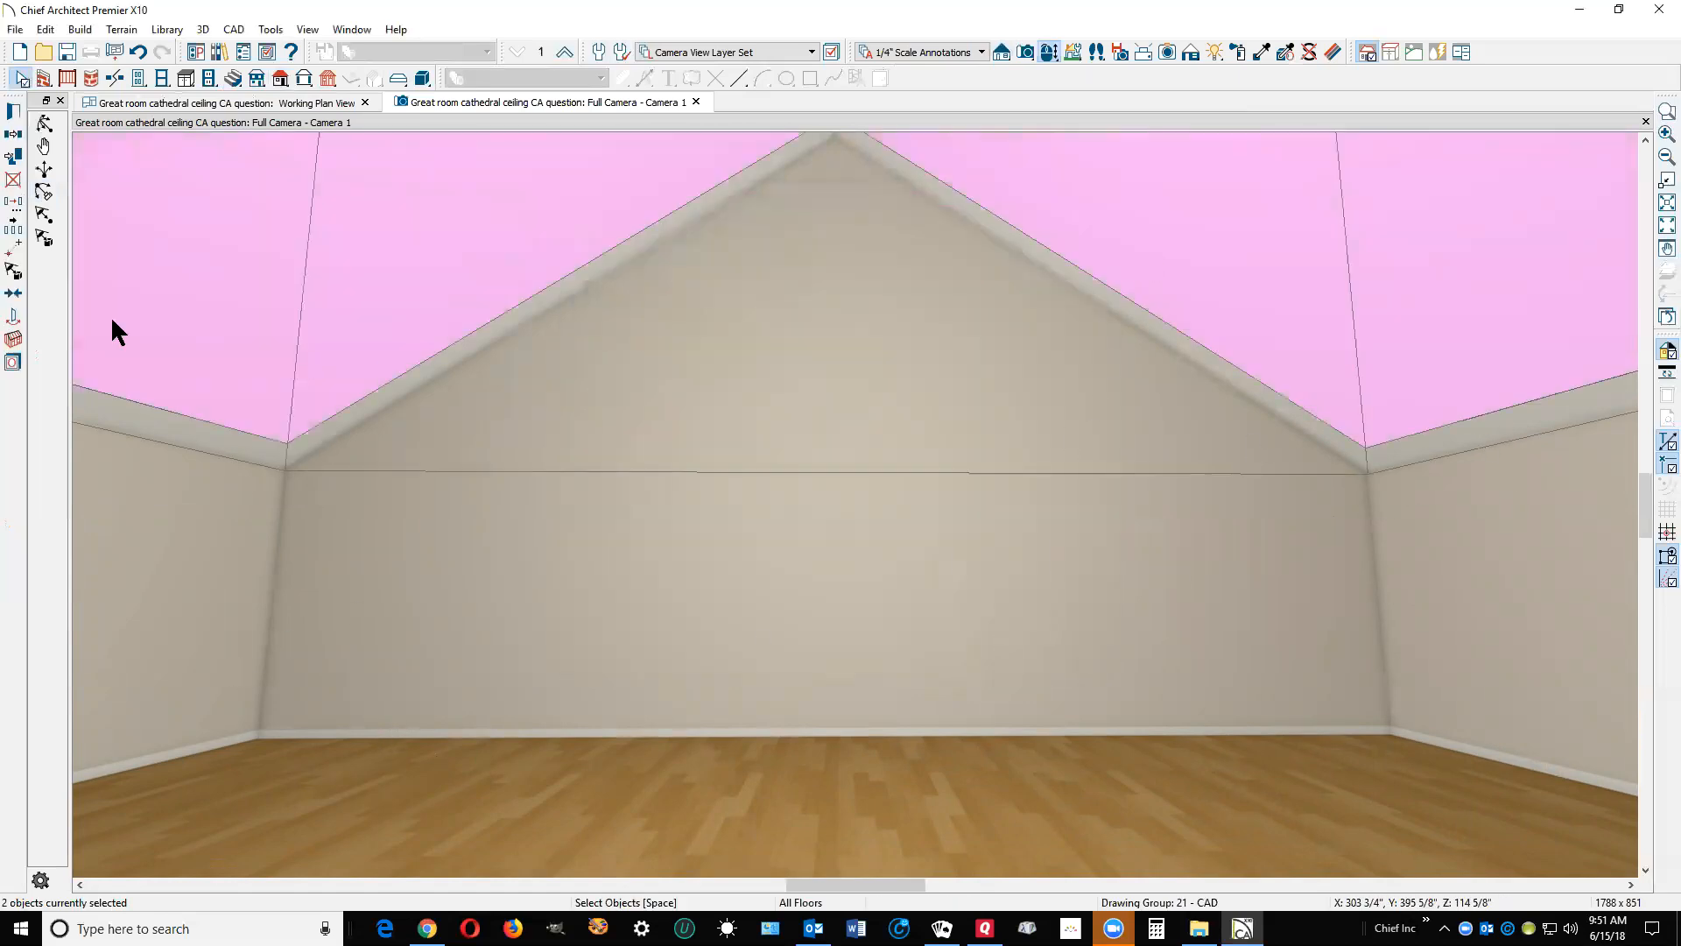
left_click(13, 112)
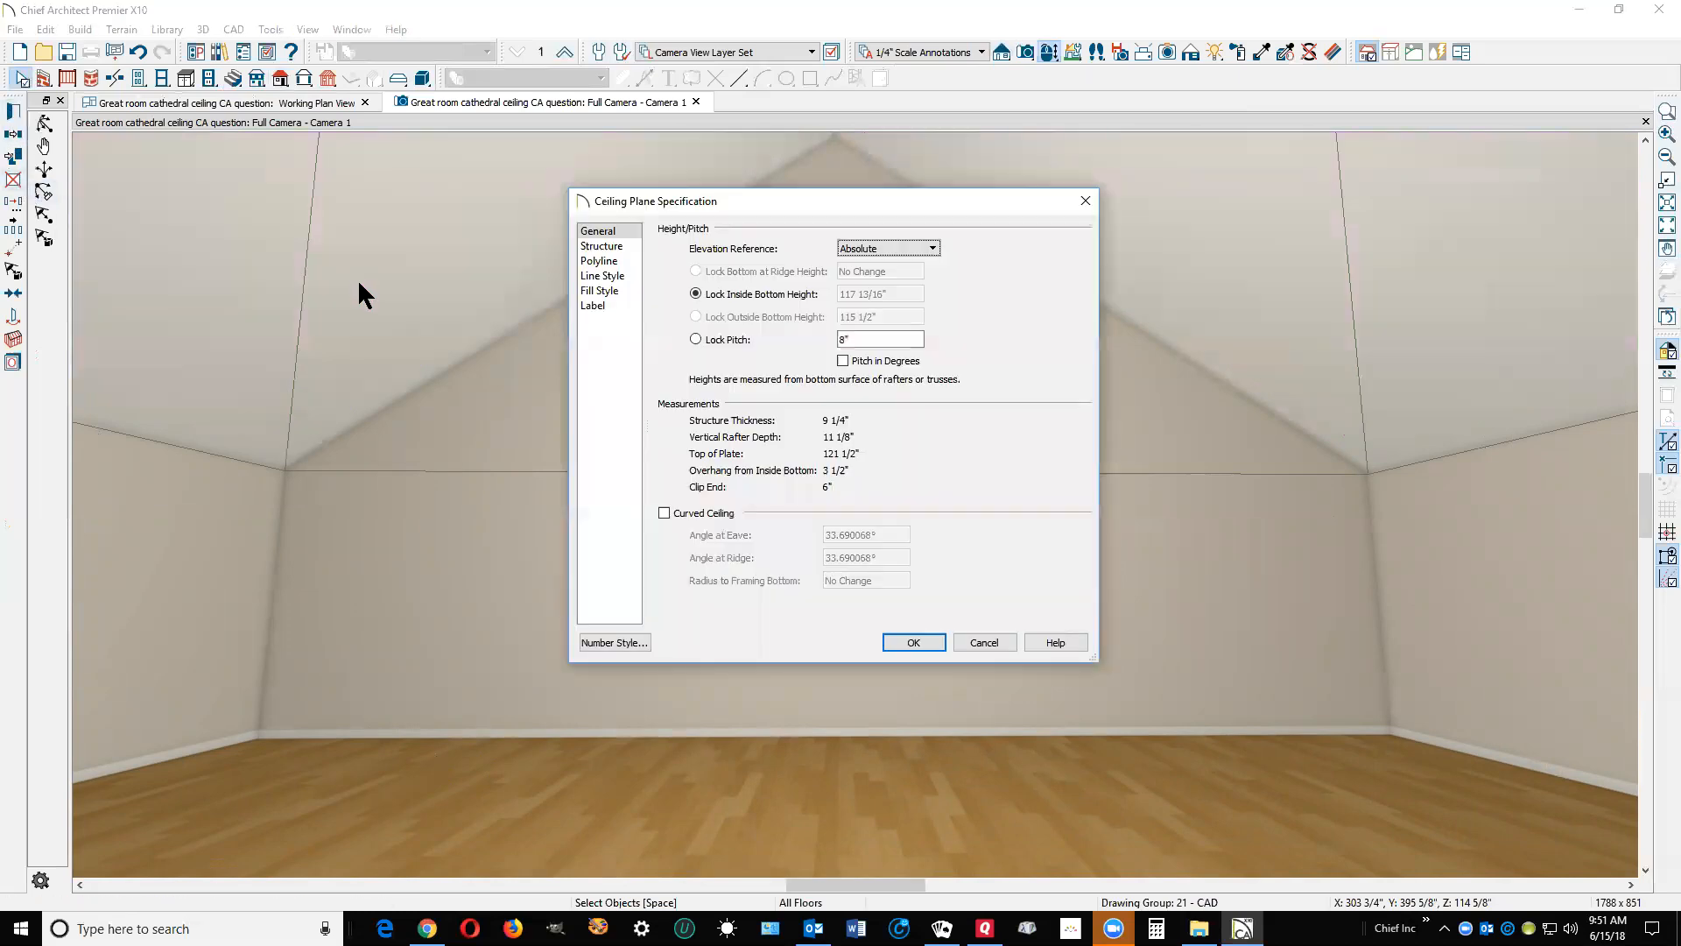
left_click(838, 338)
left_click(915, 642)
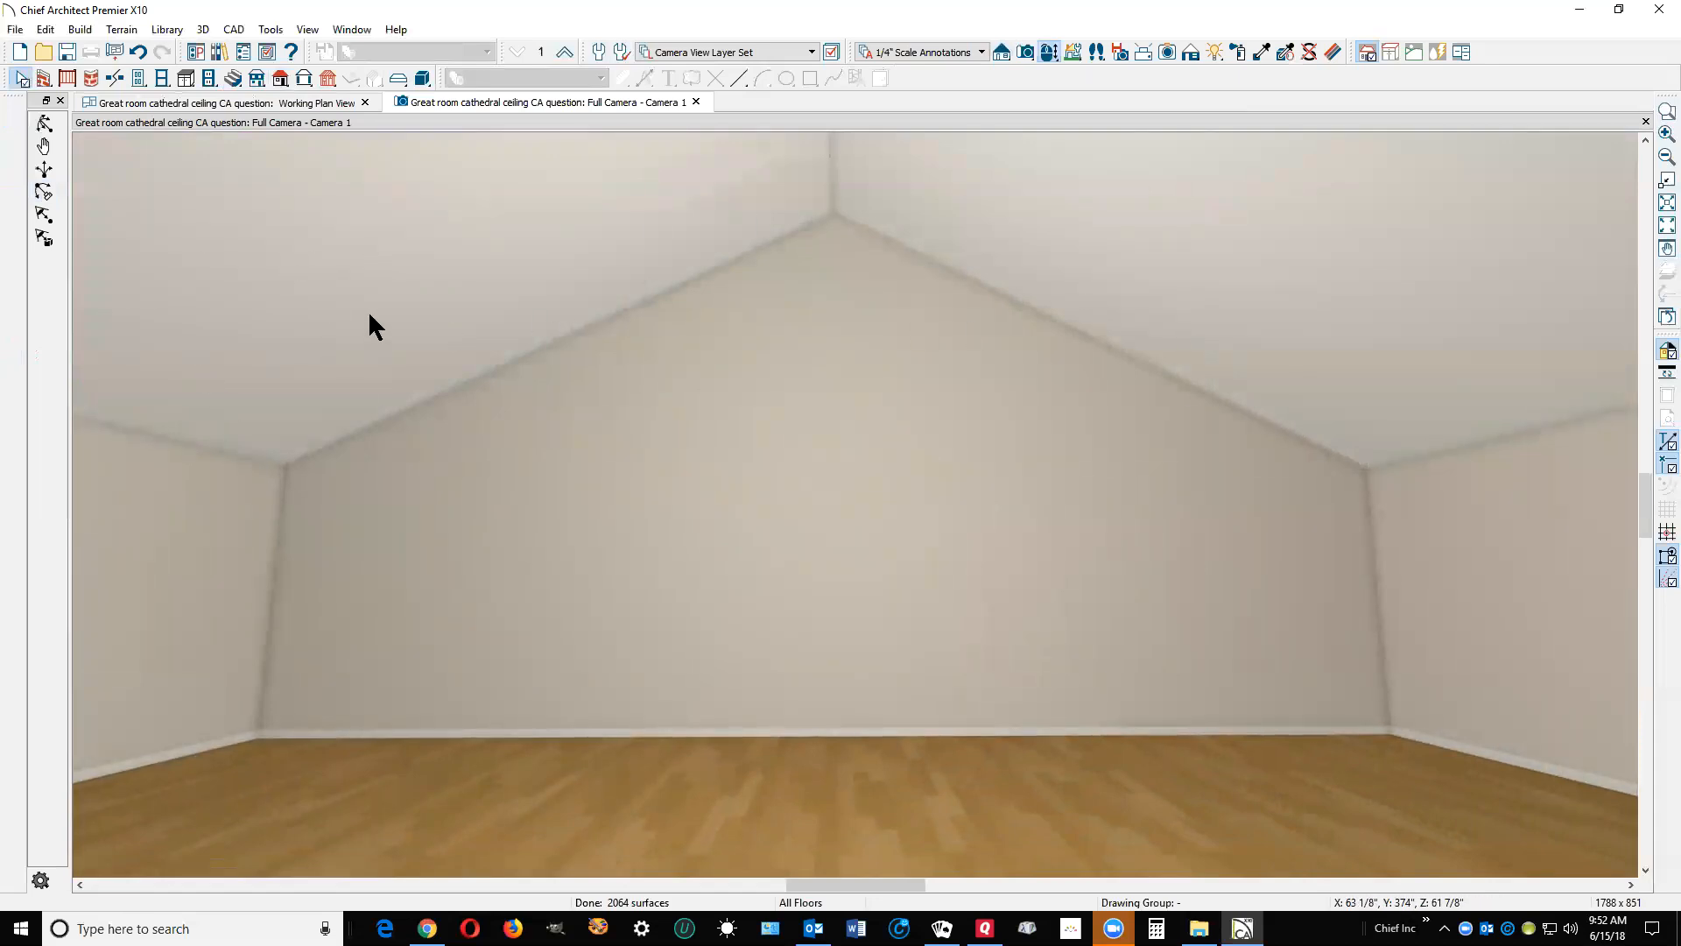
left_click(1646, 122)
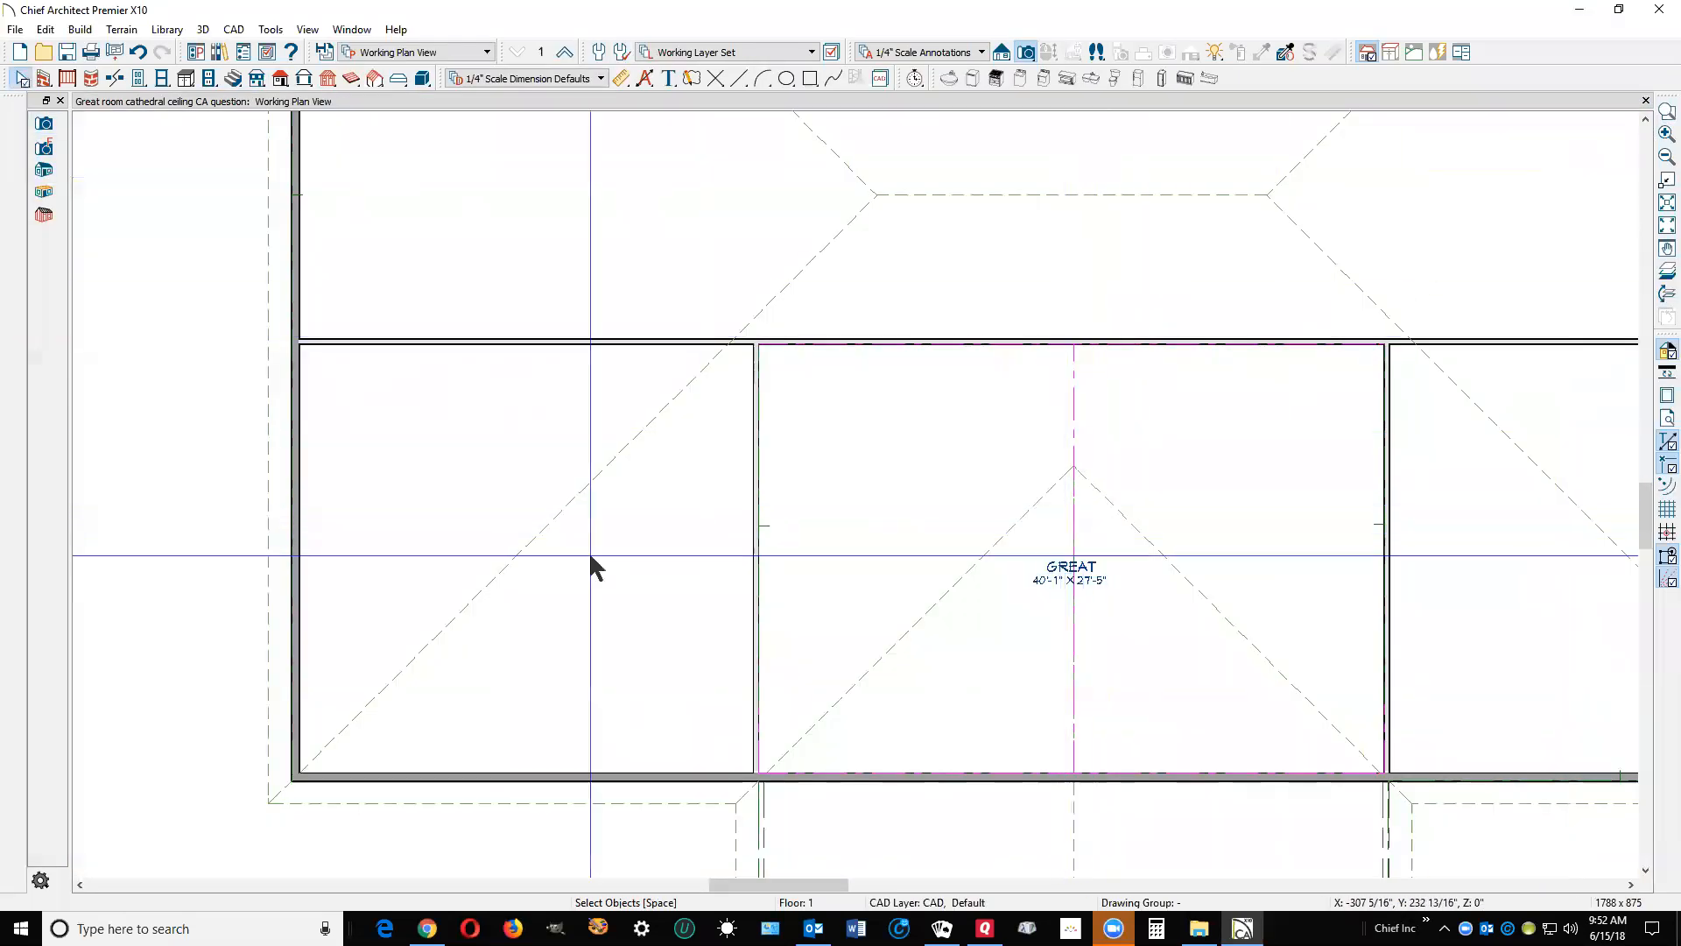
Step: Inspect the Great room ceiling planes along the centre ridge line in the floor plan
left_click(1085, 431)
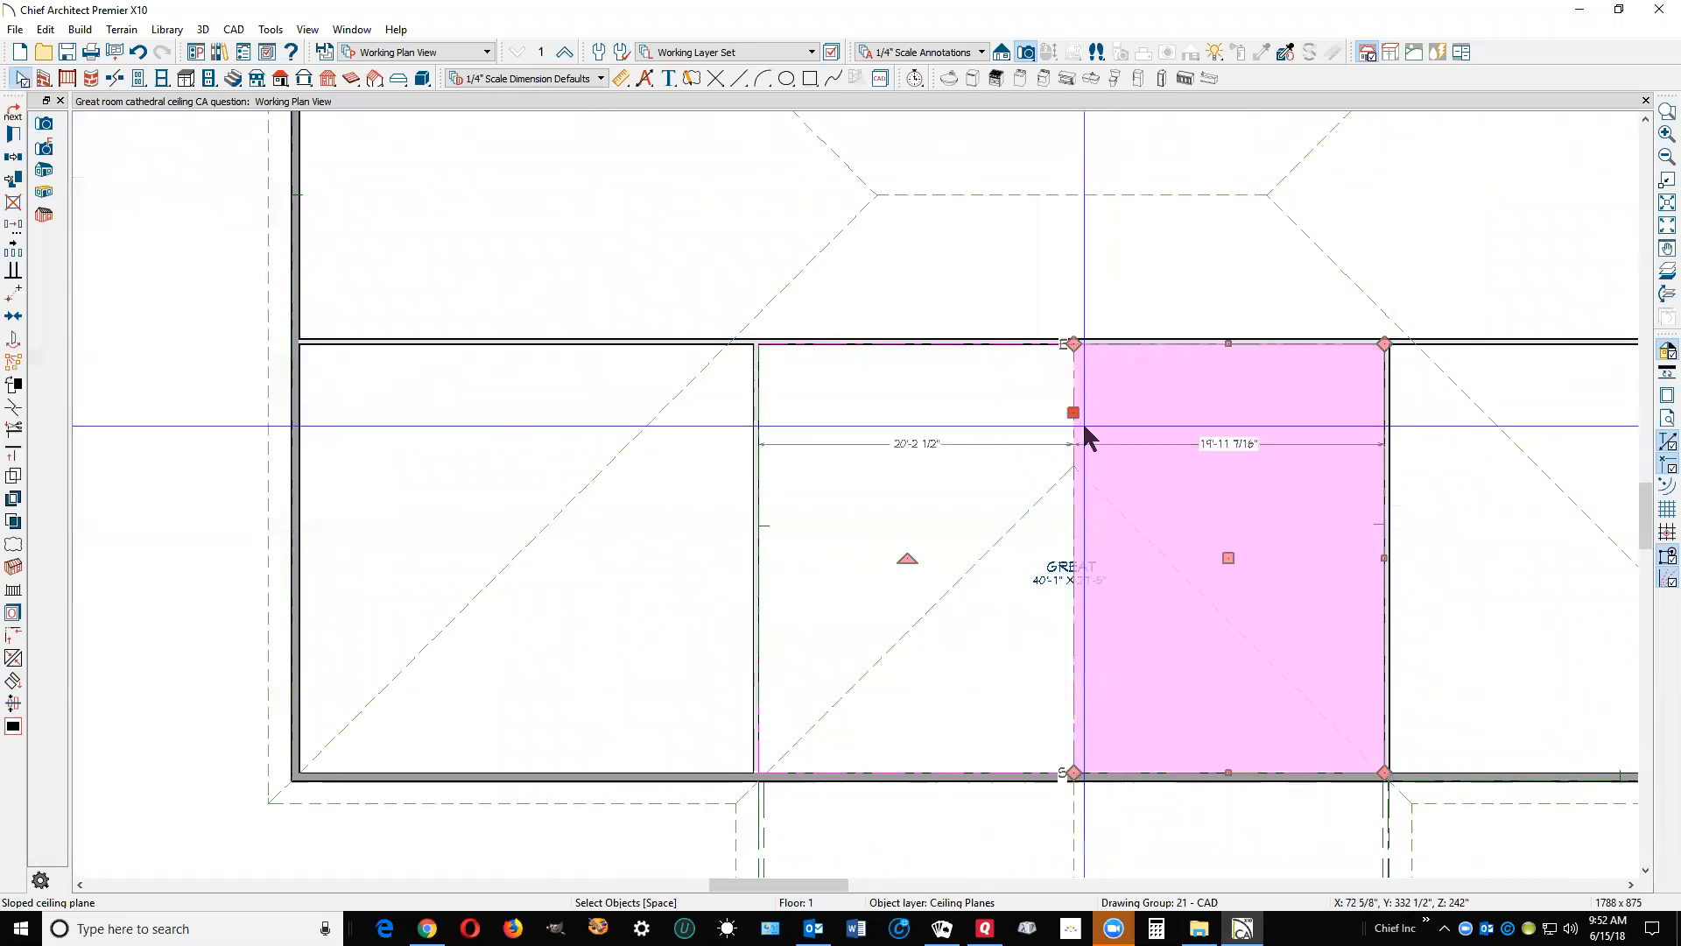
left_click(1069, 429)
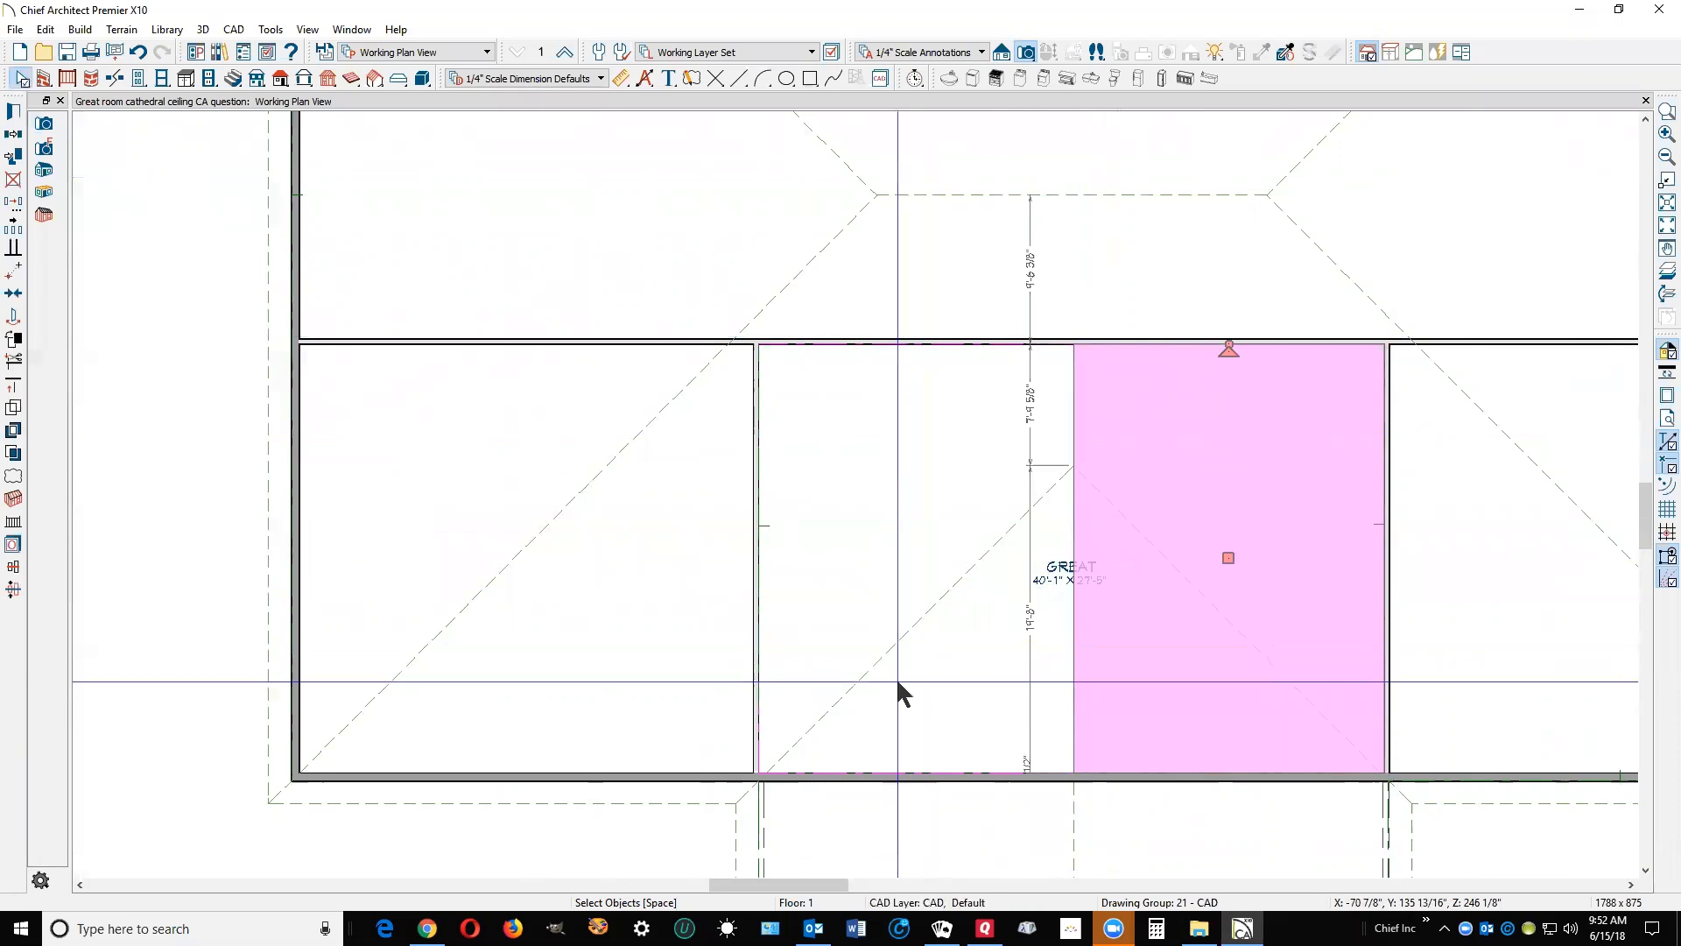
scroll(1187, 320, "down", 5)
key("Escape")
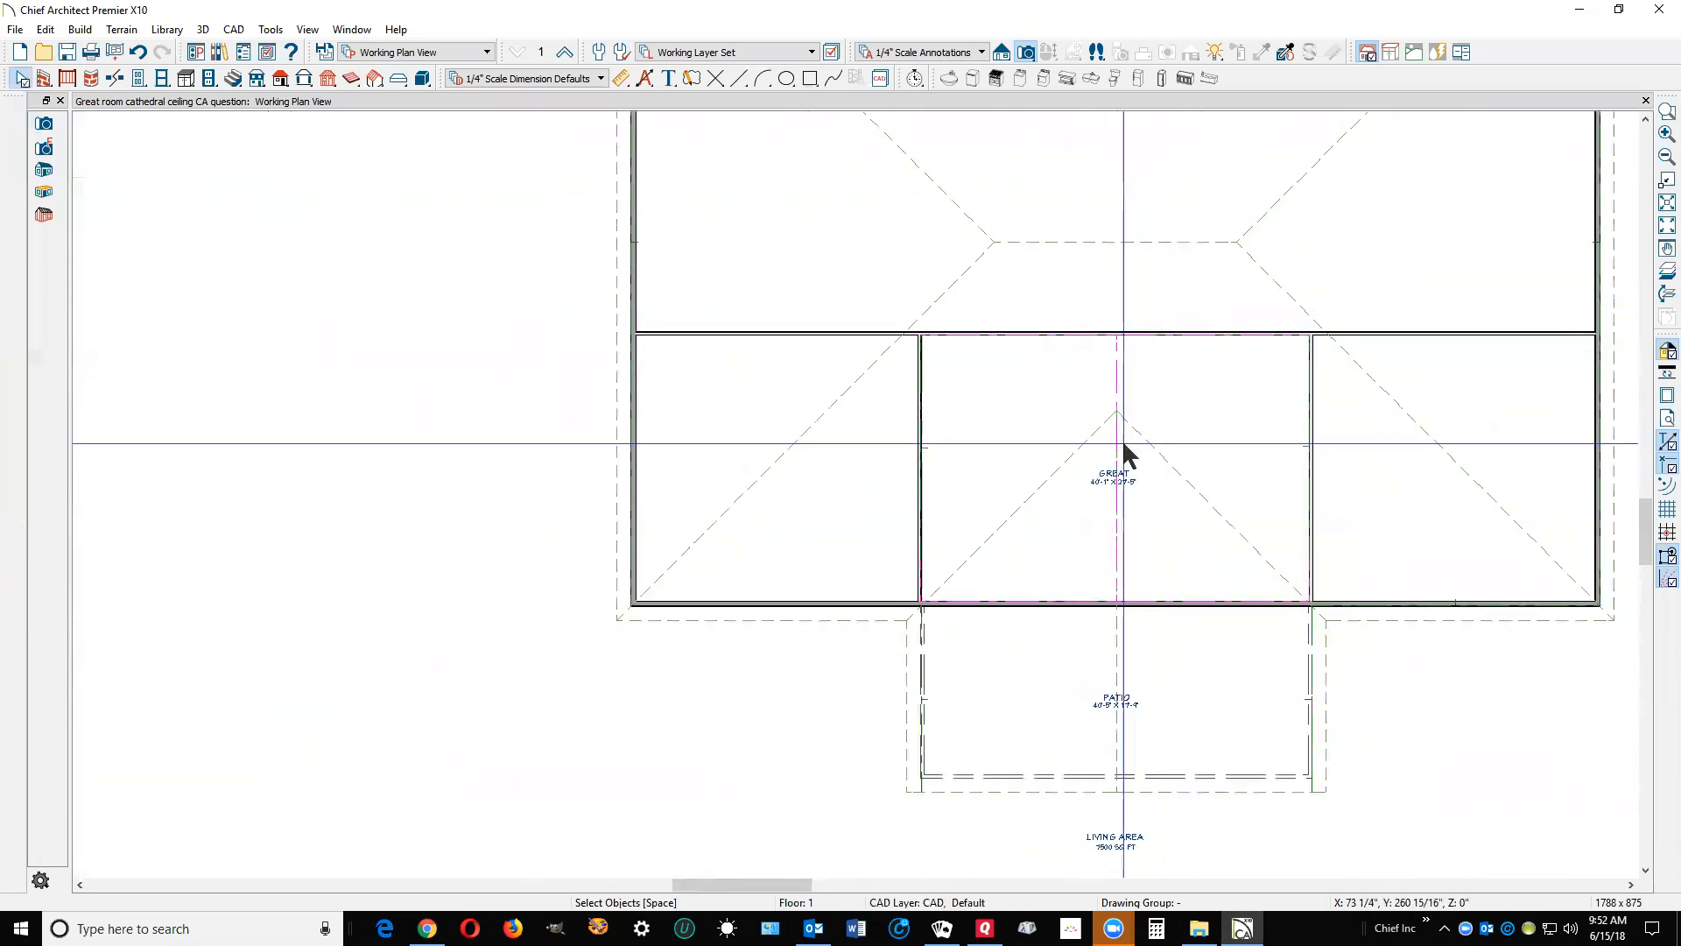